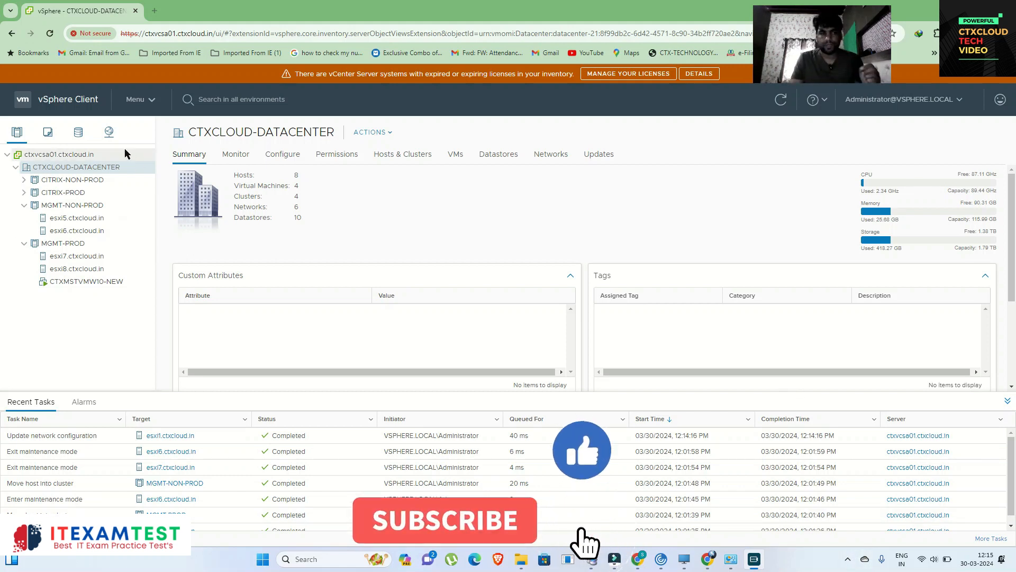
Open the networking inventory and show the summary of the Production distributed switch
{"action": "left_click", "coordinate": [109, 132]}
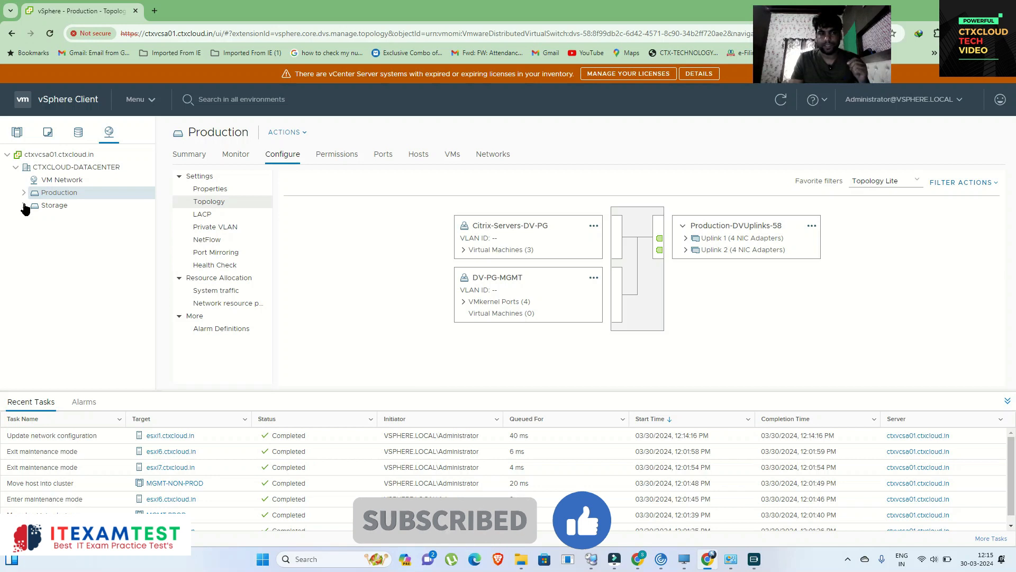
{"action": "left_click", "coordinate": [189, 154]}
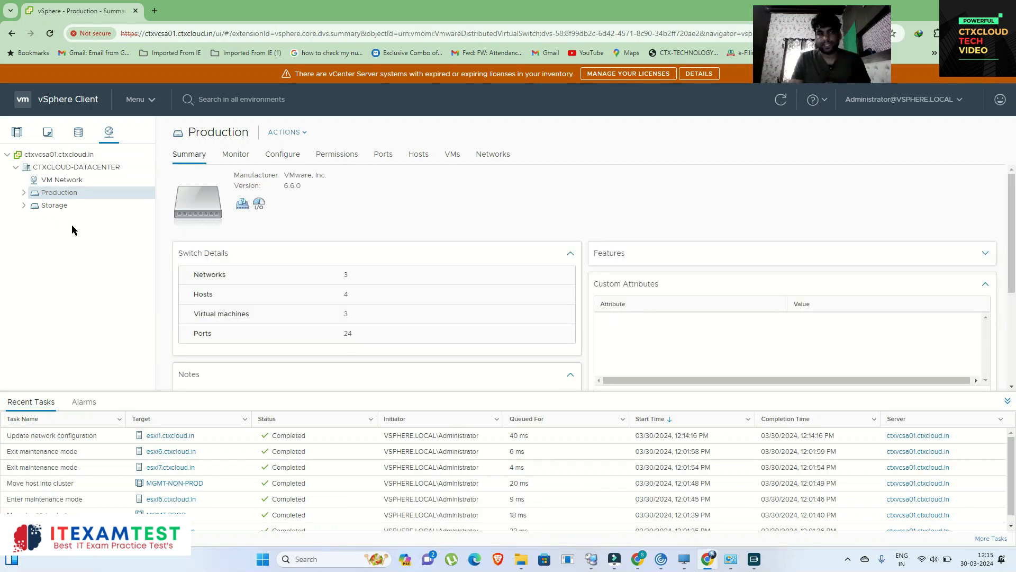
Start a new distributed switch under CTXCLOUD-DATACENTER and name it VMotion
{"action": "right_click", "coordinate": [67, 173]}
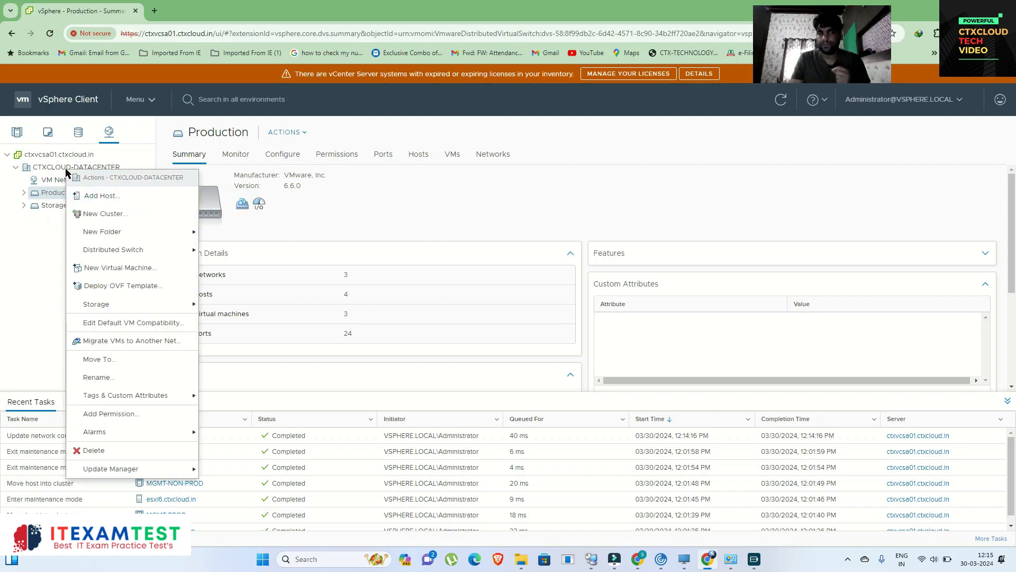
{"action": "mouse_move", "coordinate": [110, 252]}
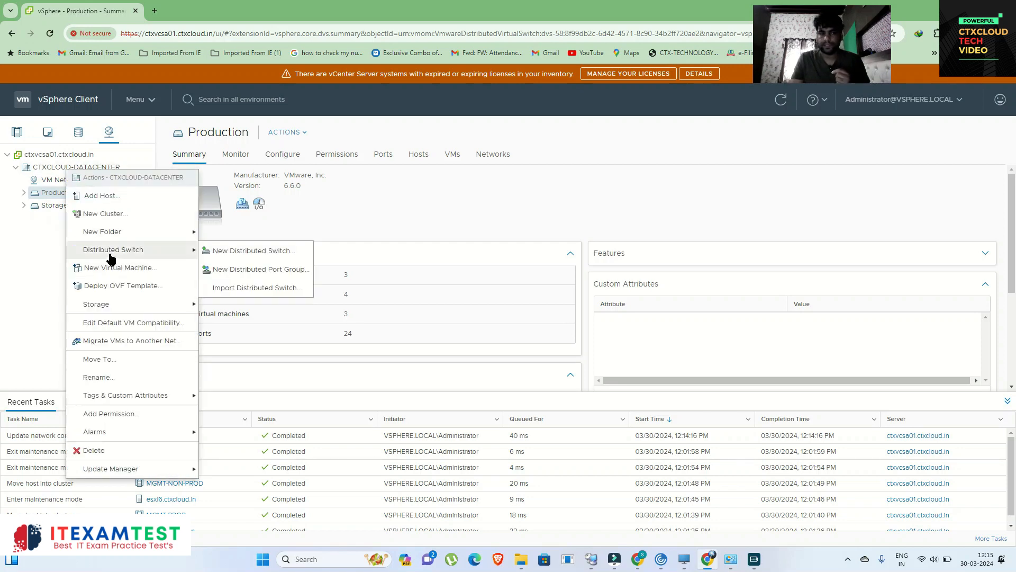
{"action": "left_click", "coordinate": [233, 252]}
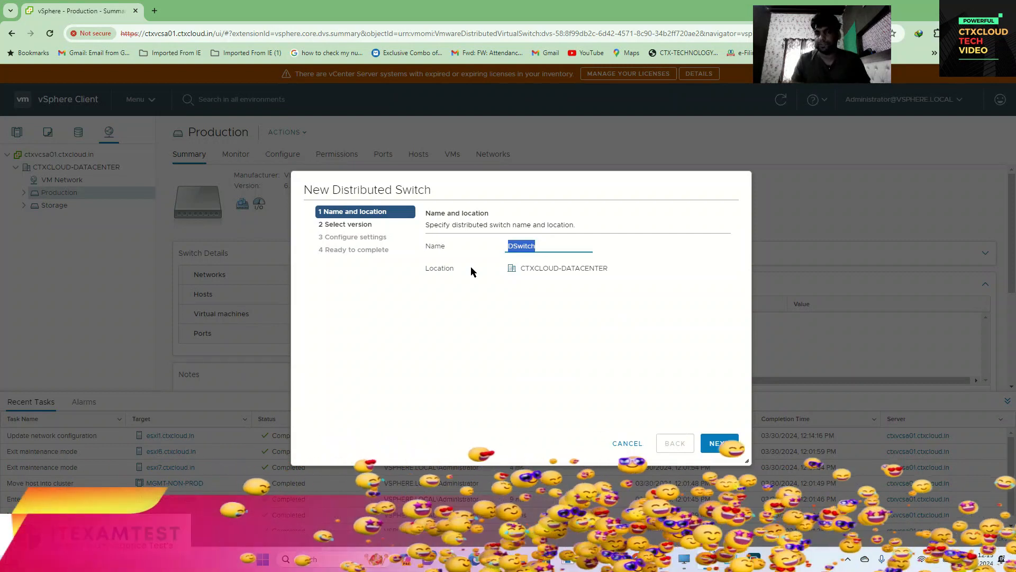
{"action": "key", "text": "BackSpace"}
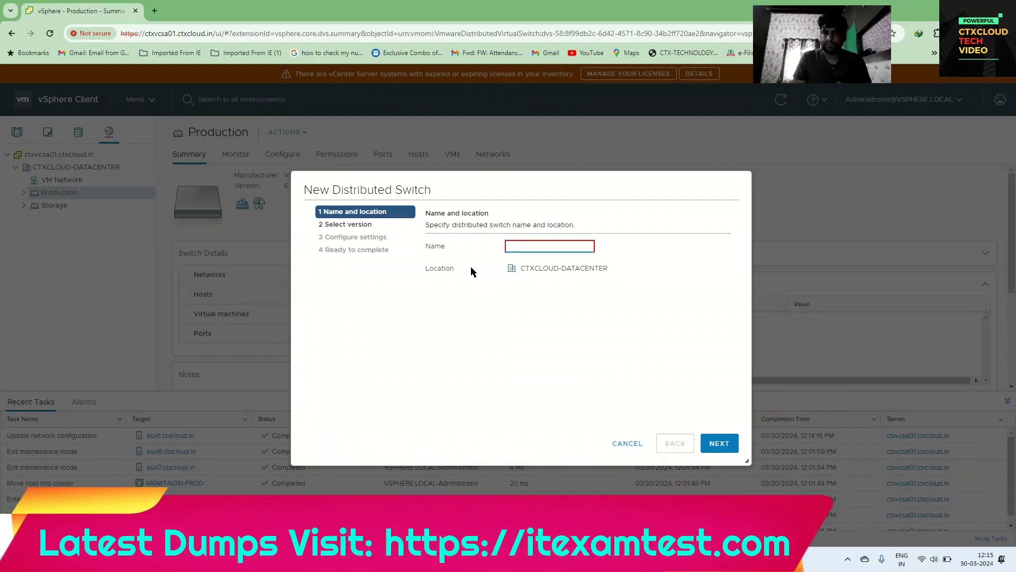
{"action": "type", "text": "V"}
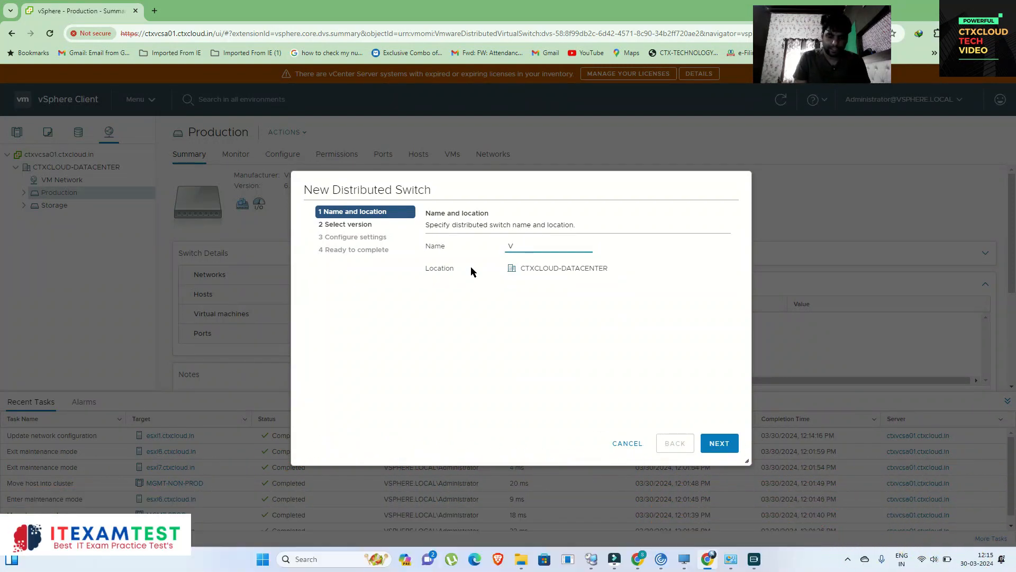
{"action": "type", "text": "Motion"}
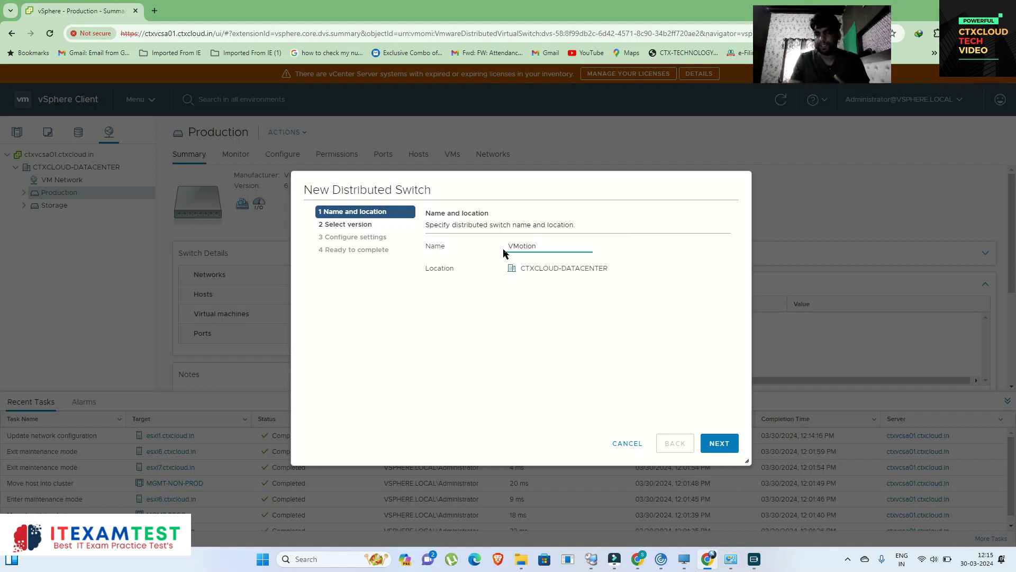
{"action": "left_click", "coordinate": [721, 444]}
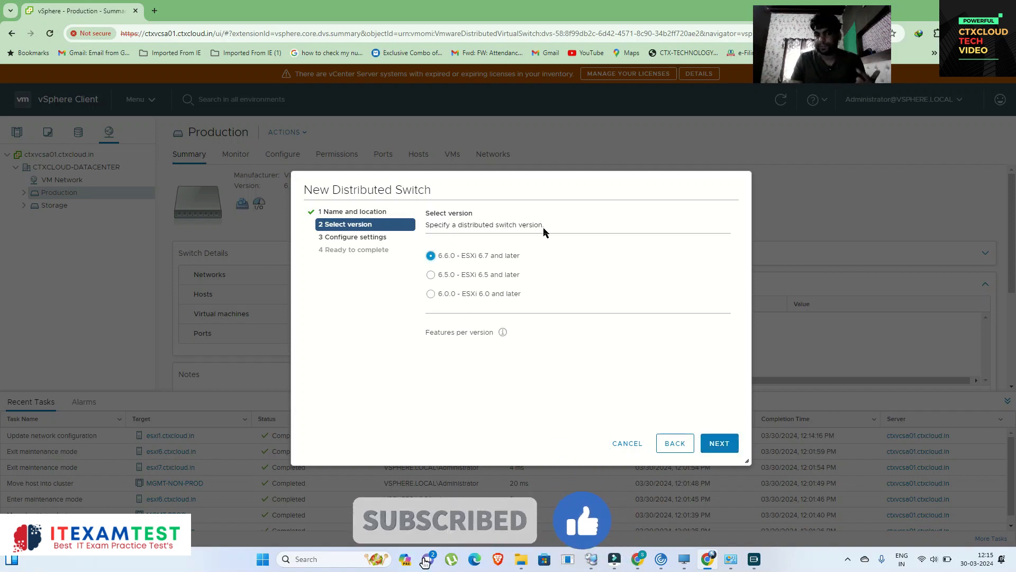
Review the features per version, keep 6.6.0 - ESXi 6.7 and later, and create the VMotion switch without a default port group
{"action": "left_click", "coordinate": [501, 334]}
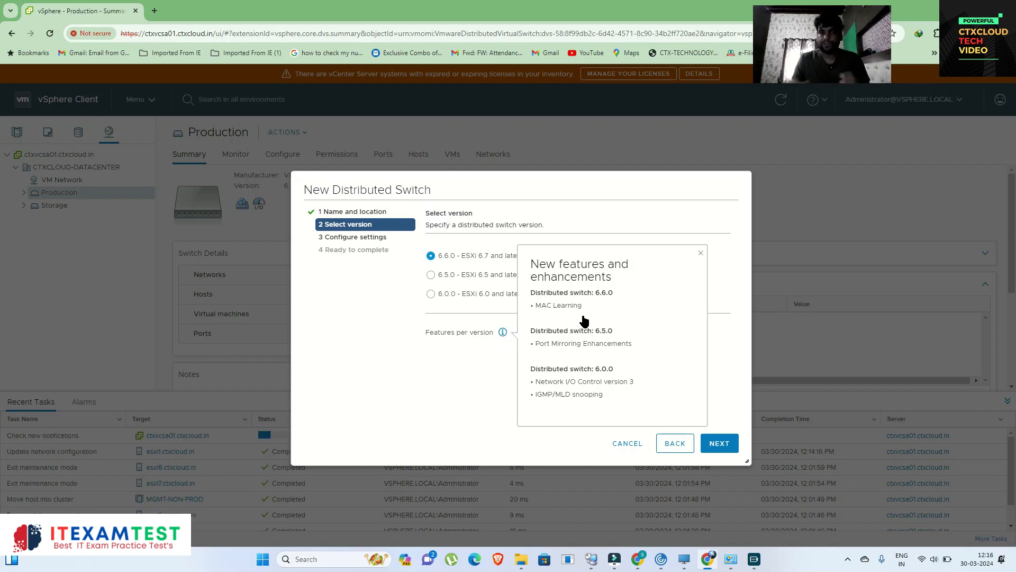
{"action": "left_click", "coordinate": [473, 382]}
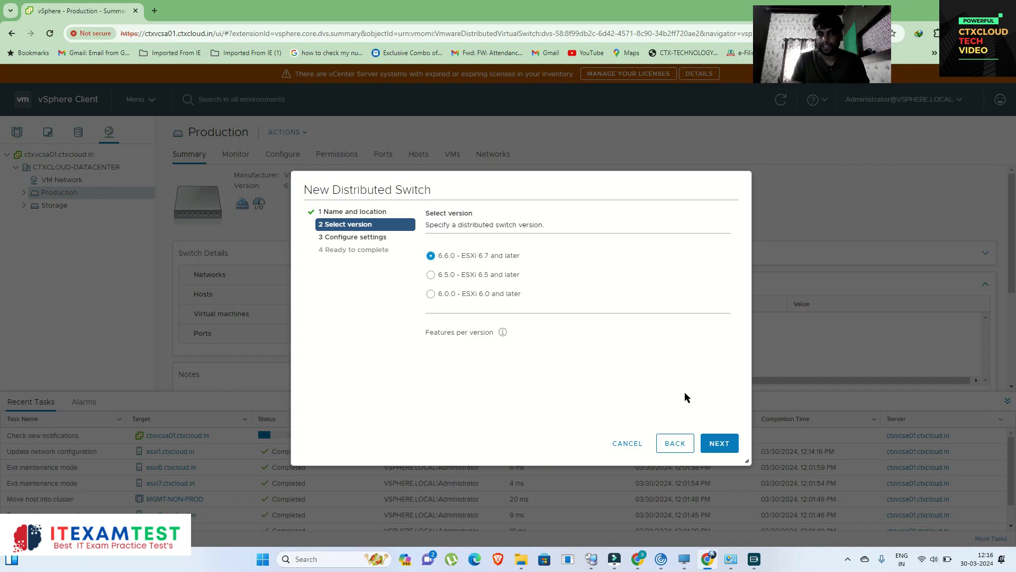
{"action": "left_click", "coordinate": [718, 442]}
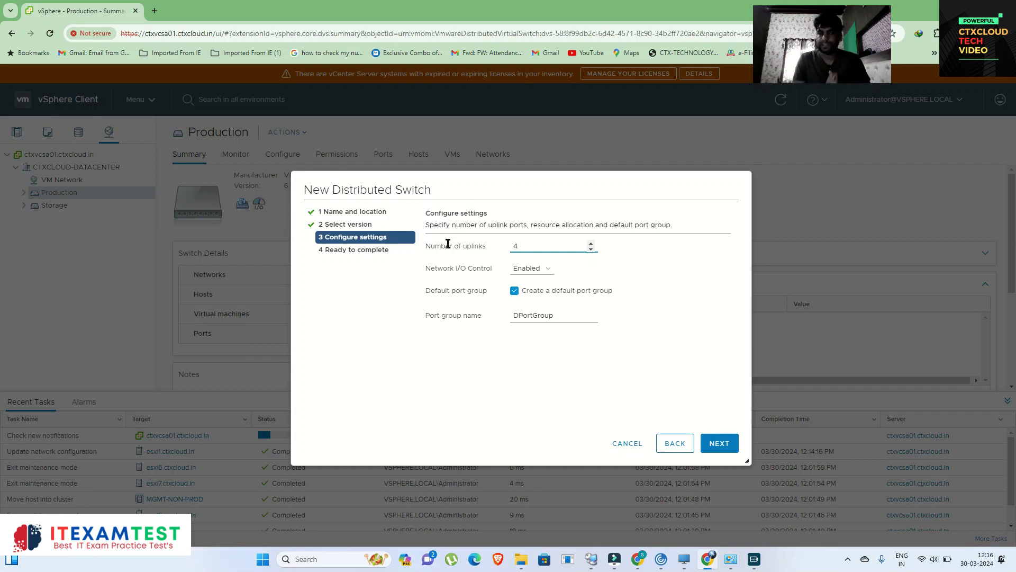
{"action": "left_click", "coordinate": [515, 291]}
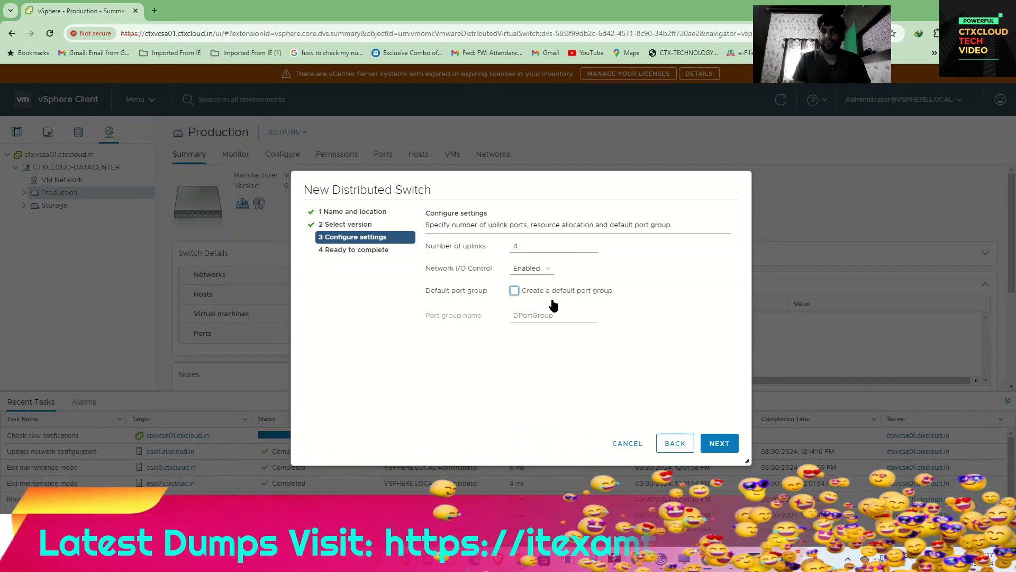
{"action": "left_click", "coordinate": [718, 447]}
{"action": "left_click", "coordinate": [718, 447]}
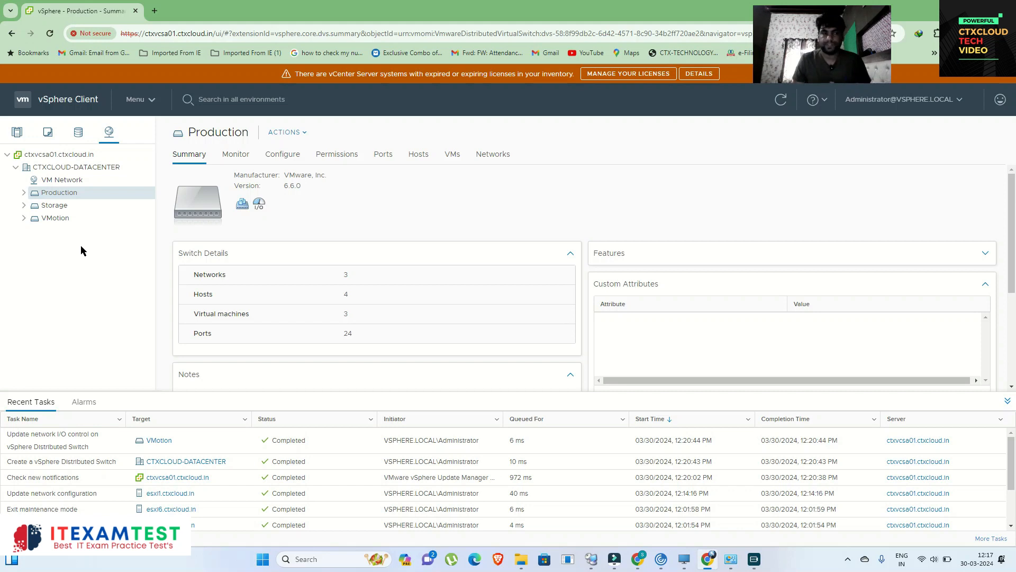
Expand the VMotion distributed switch and check its summary, connected hosts and virtual machines
{"action": "left_click", "coordinate": [24, 217]}
{"action": "left_click", "coordinate": [55, 219]}
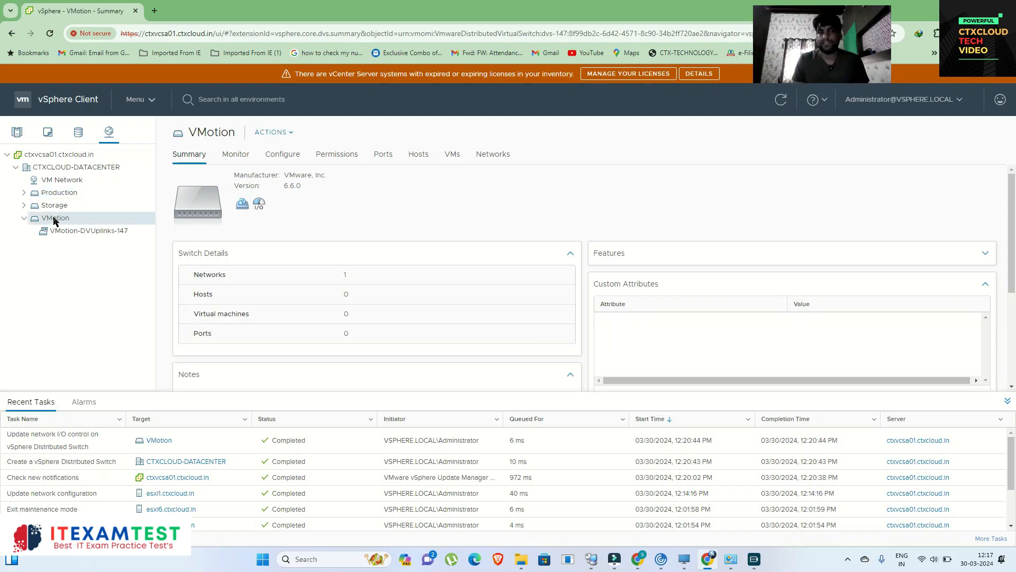
{"action": "left_click", "coordinate": [414, 161]}
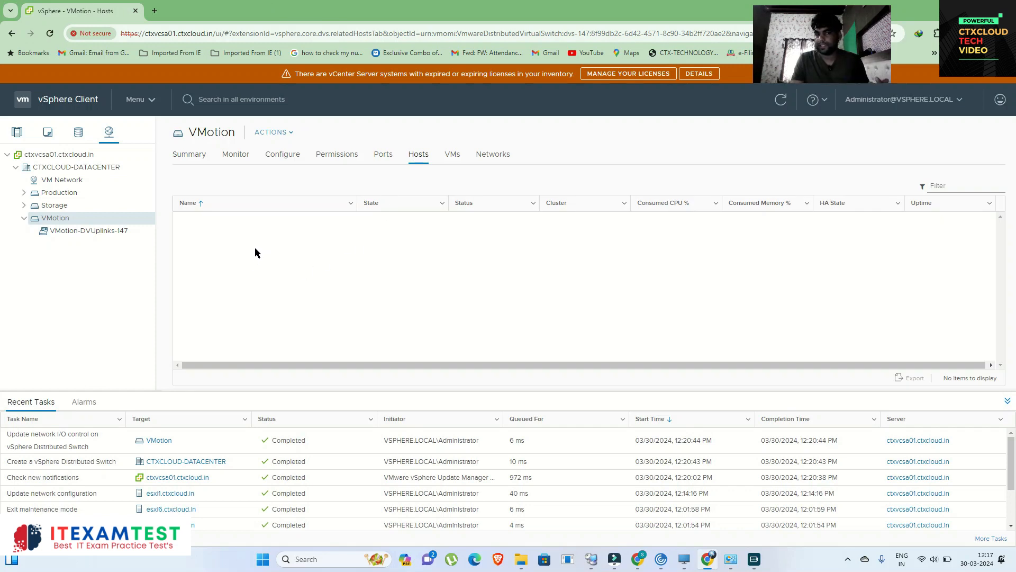
{"action": "left_click", "coordinate": [452, 155]}
{"action": "left_click", "coordinate": [415, 156]}
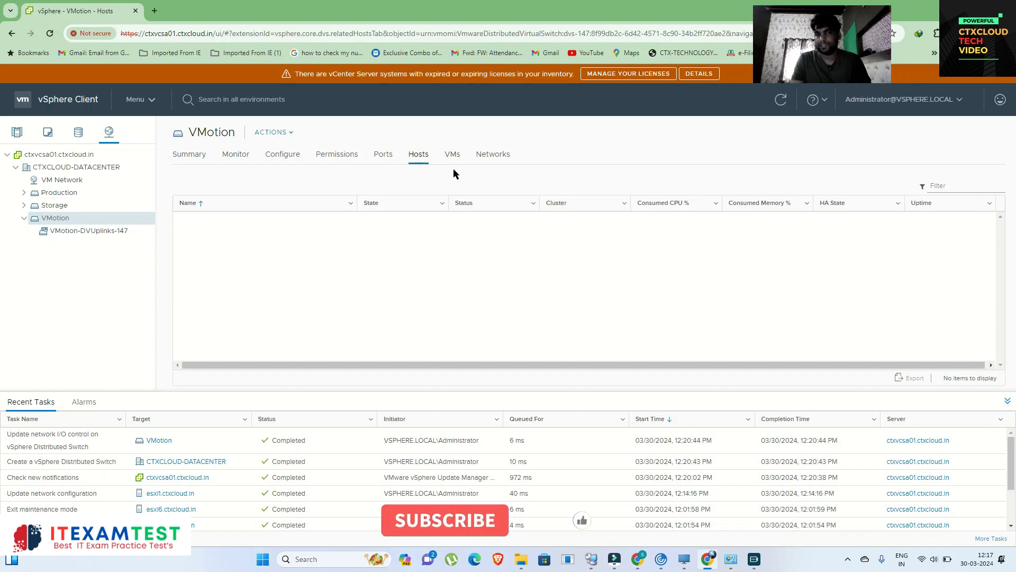
Delete the VMotion distributed switch from the inventory
{"action": "right_click", "coordinate": [56, 218]}
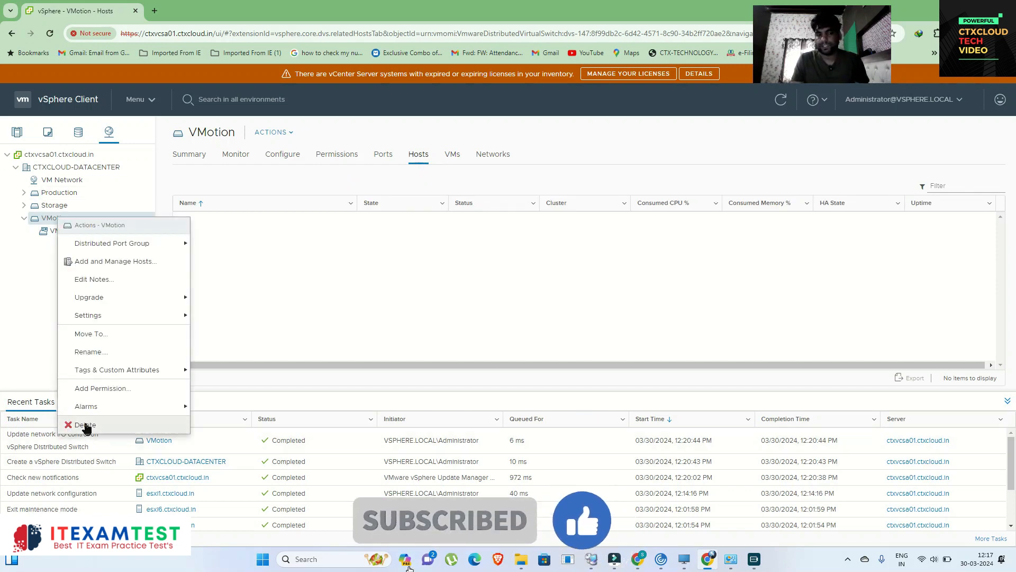
{"action": "left_click", "coordinate": [101, 426]}
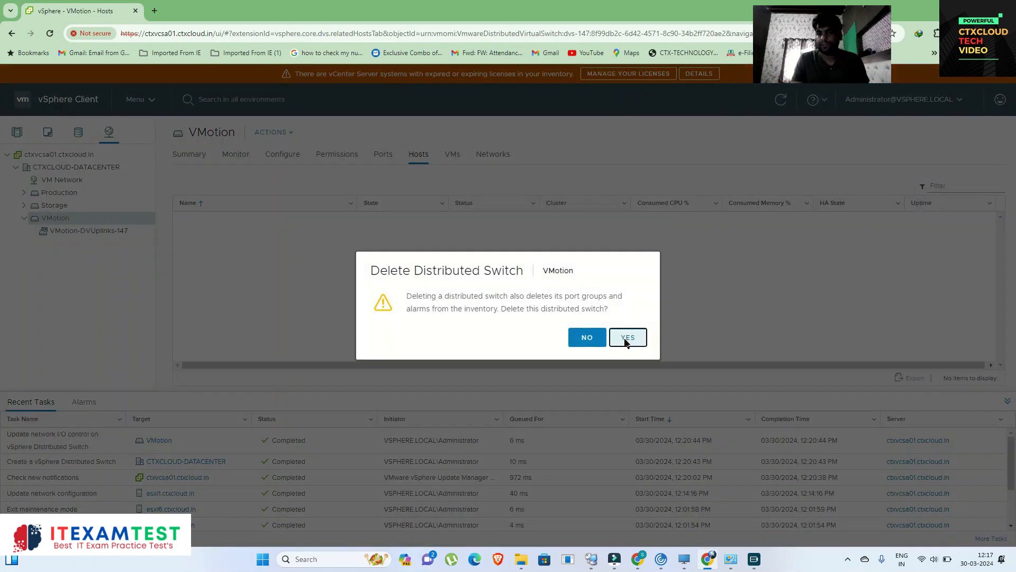
{"action": "left_click", "coordinate": [628, 318]}
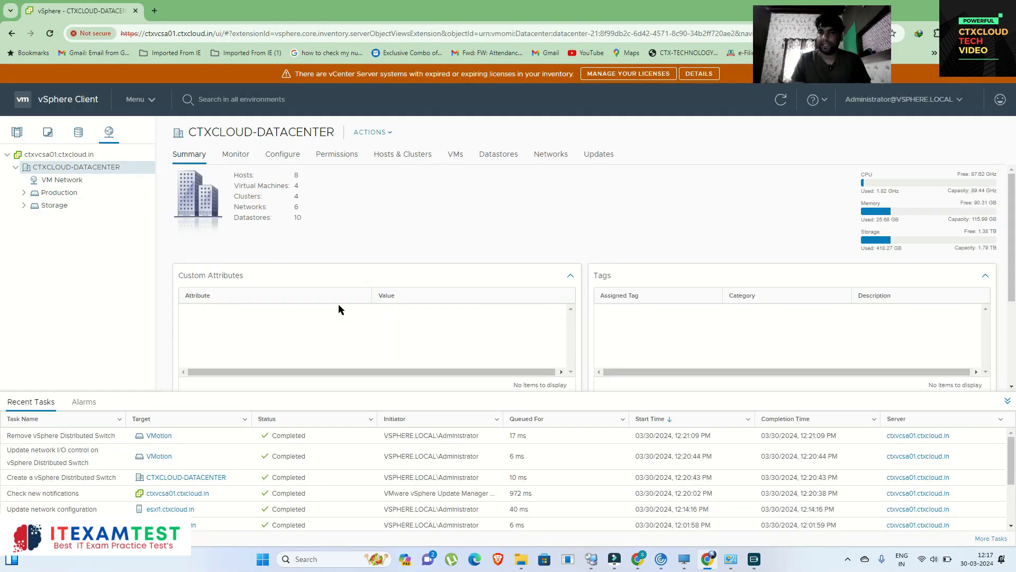
Begin another distributed switch under CTXCLOUD-DATACENTER with the name VMotion
{"action": "right_click", "coordinate": [110, 165]}
{"action": "mouse_move", "coordinate": [158, 246]}
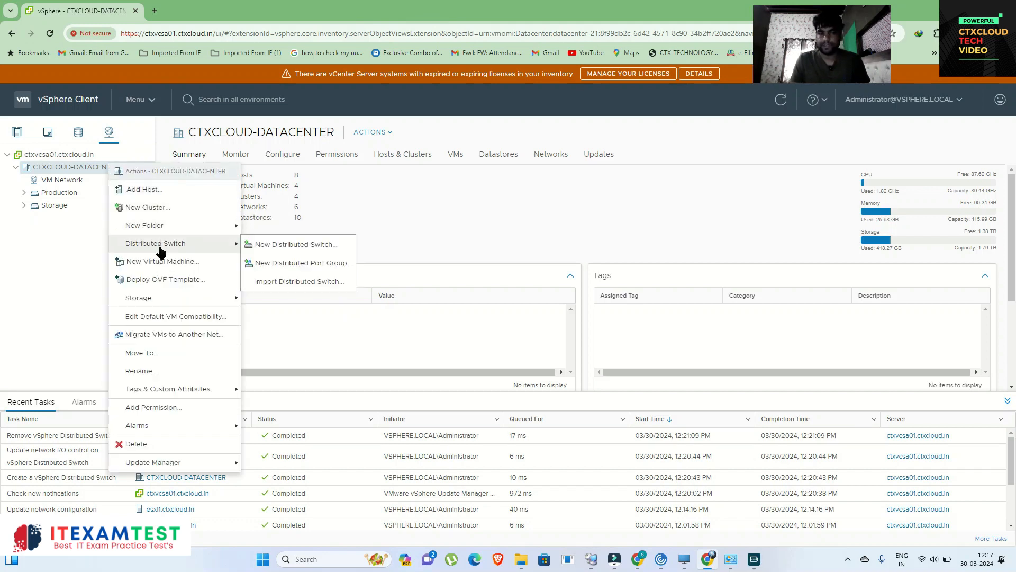
{"action": "left_click", "coordinate": [275, 243]}
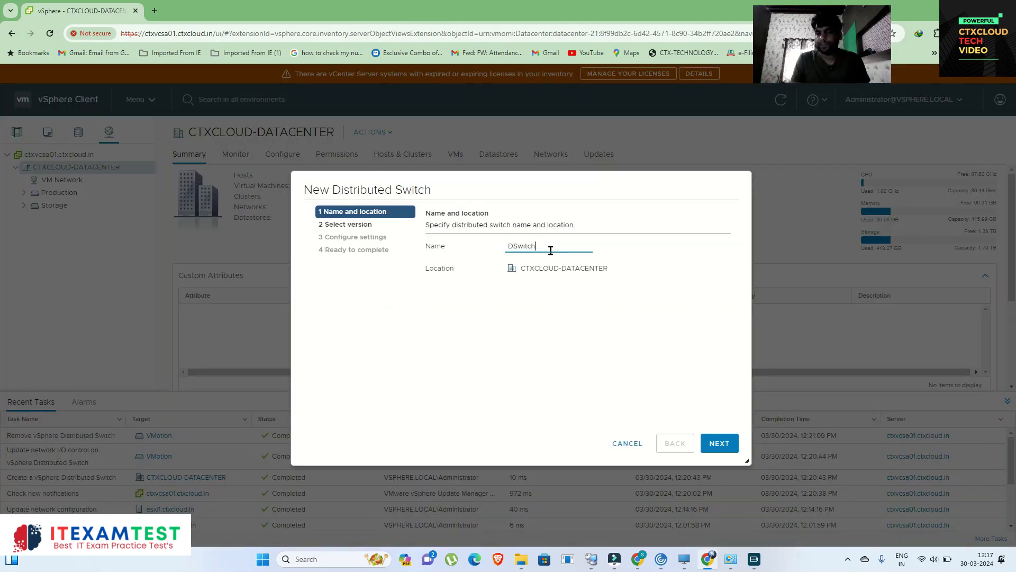
{"action": "key", "text": "BackSpace"}
{"action": "type", "text": "VM"}
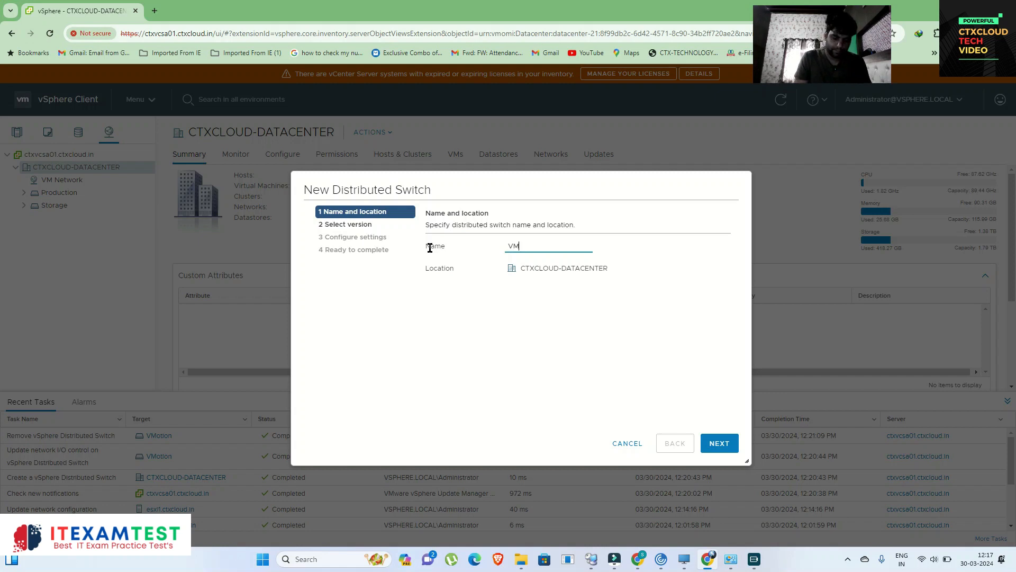
{"action": "type", "text": "otion"}
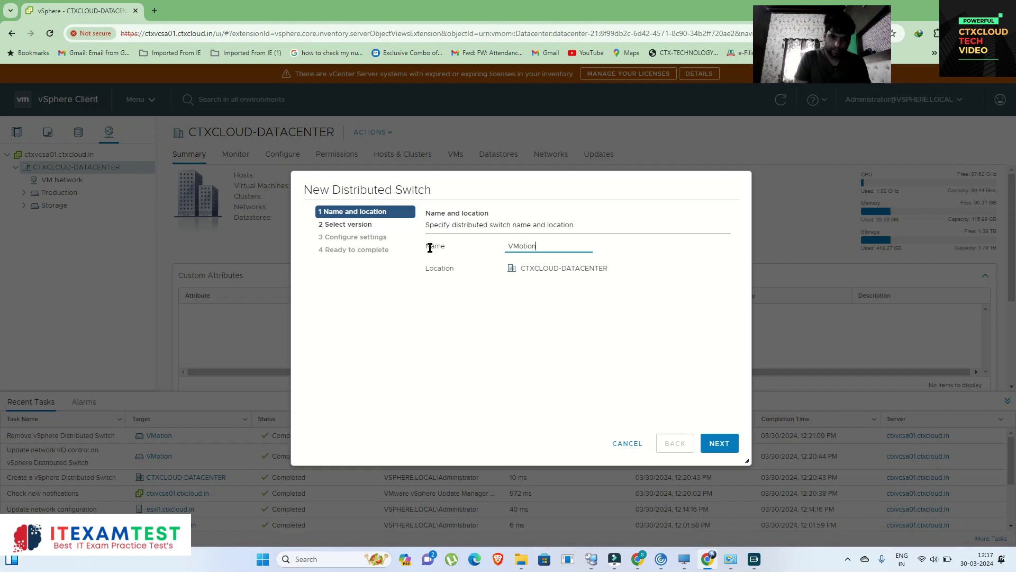
{"action": "left_click", "coordinate": [719, 442]}
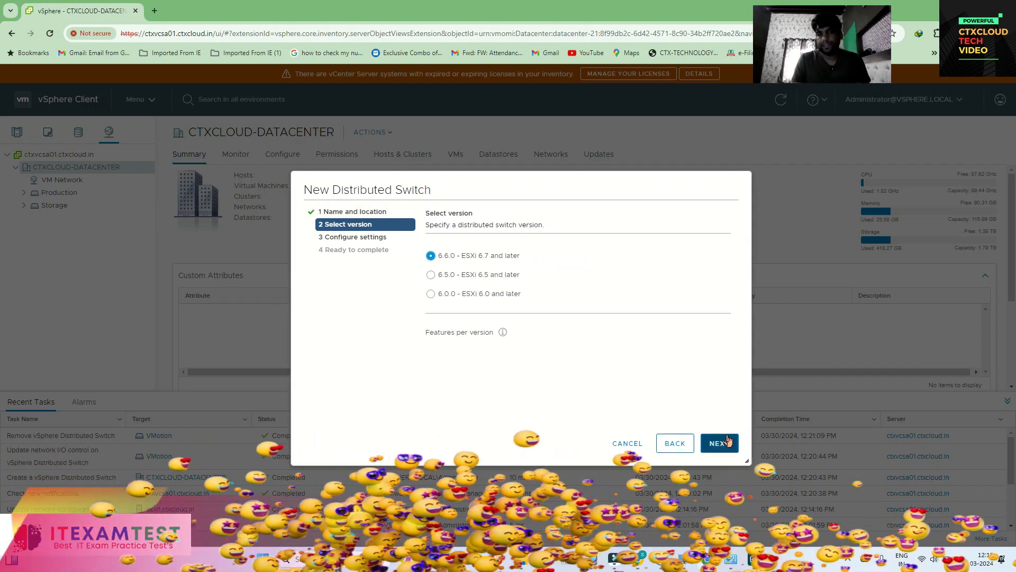
Keep version 6.6.0 and 4 uplinks, disable the default port group, and finish creating the VMotion switch
{"action": "left_click", "coordinate": [719, 443]}
{"action": "left_click", "coordinate": [514, 291]}
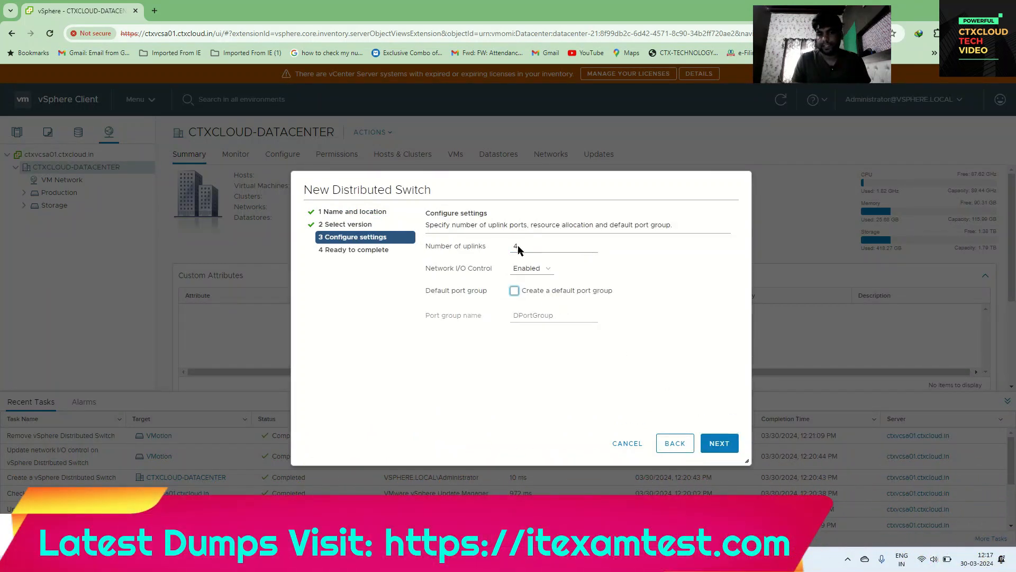
{"action": "left_click", "coordinate": [719, 442]}
{"action": "left_click", "coordinate": [719, 443]}
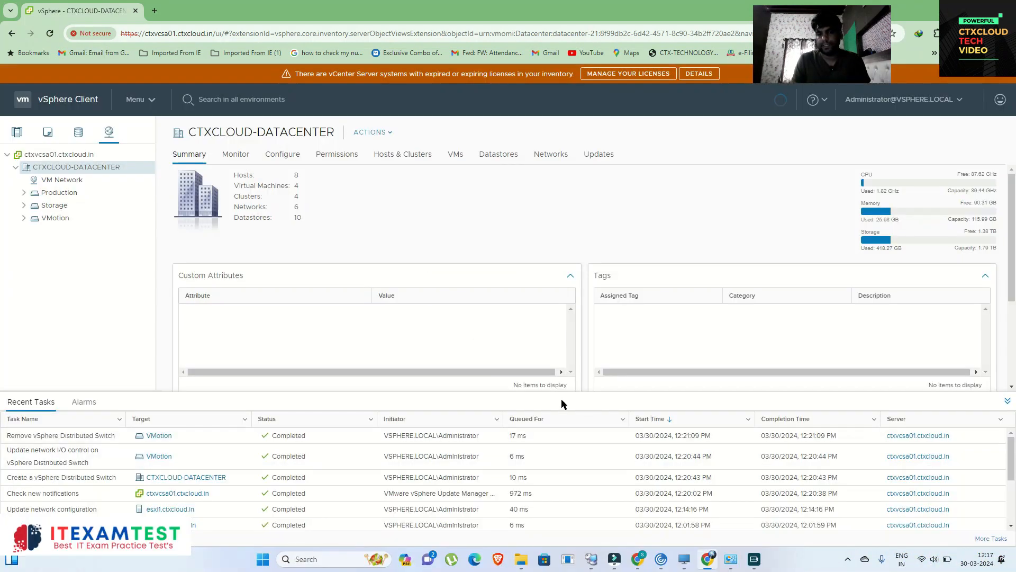
Expand the new VMotion switch to check its uplink group and connected hosts
{"action": "left_click", "coordinate": [24, 217]}
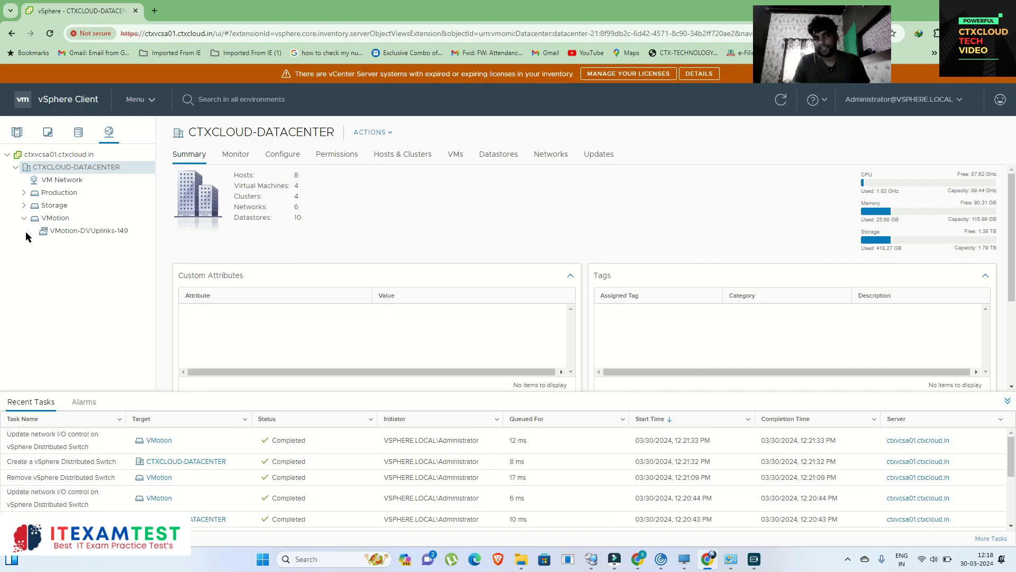
{"action": "left_click", "coordinate": [47, 219]}
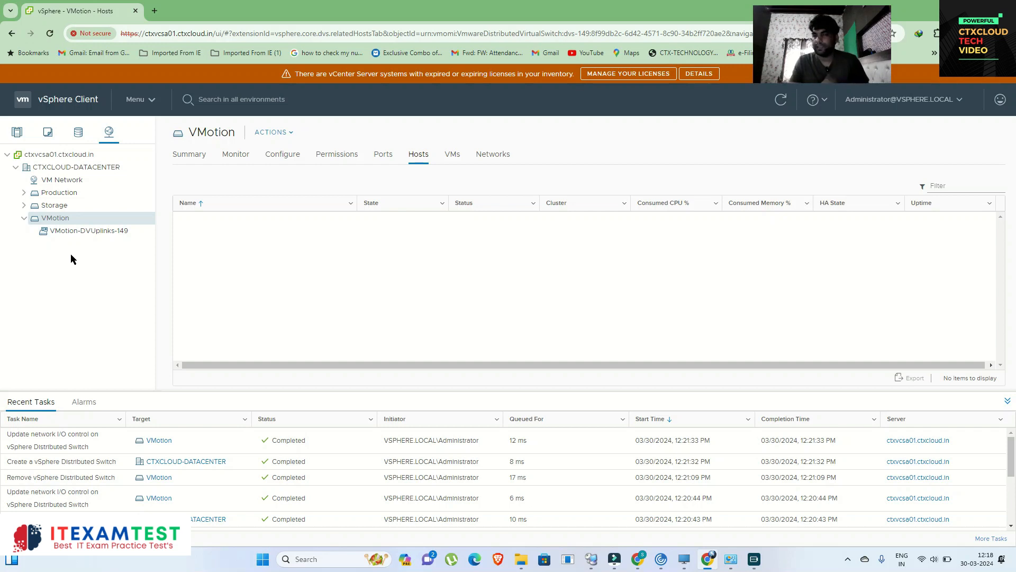
{"action": "left_click", "coordinate": [24, 218]}
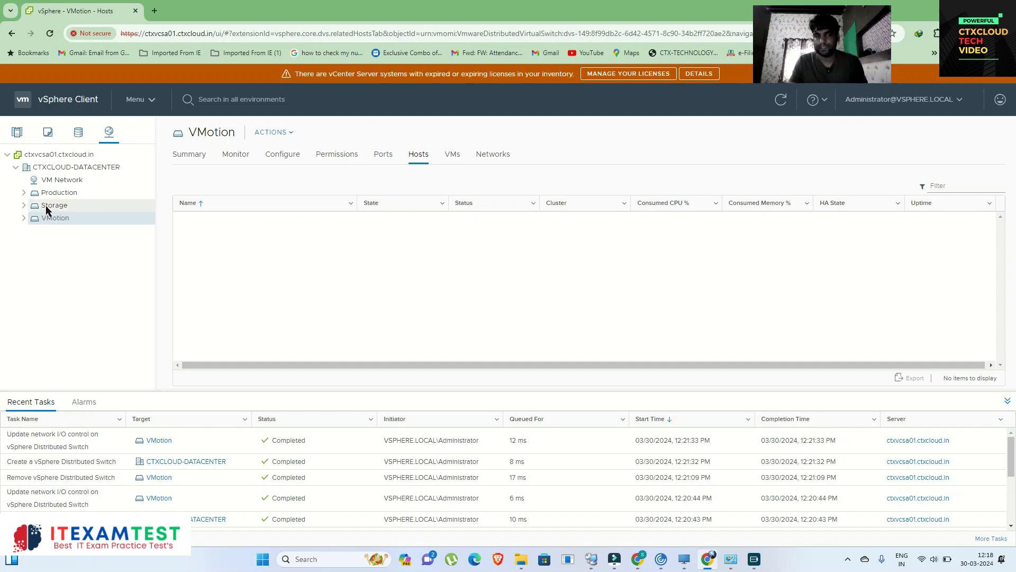
{"action": "left_click", "coordinate": [24, 219]}
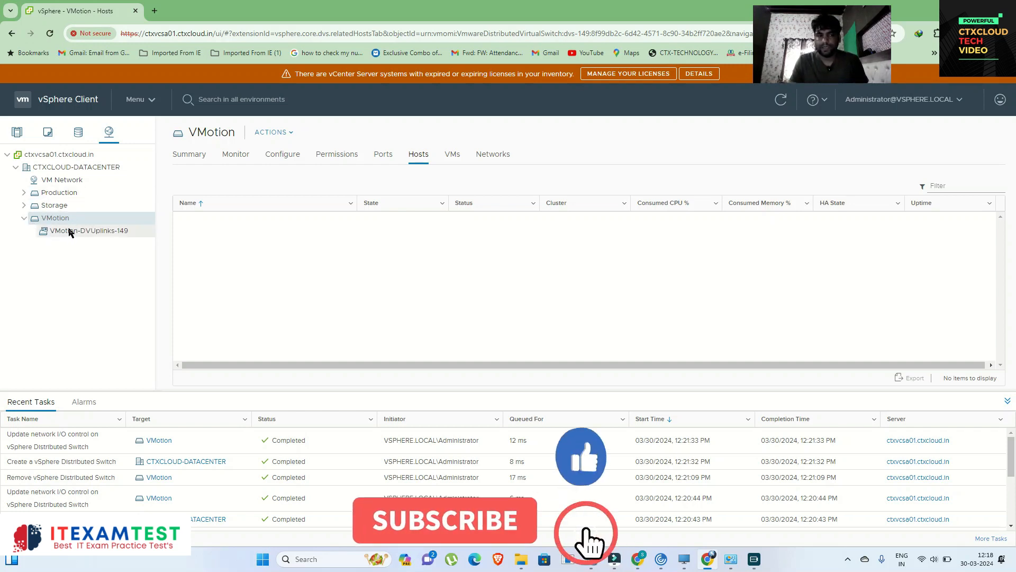
Examine the VMotion switch's properties and topology, and compare them with the Production switch's topology
{"action": "left_click", "coordinate": [185, 154]}
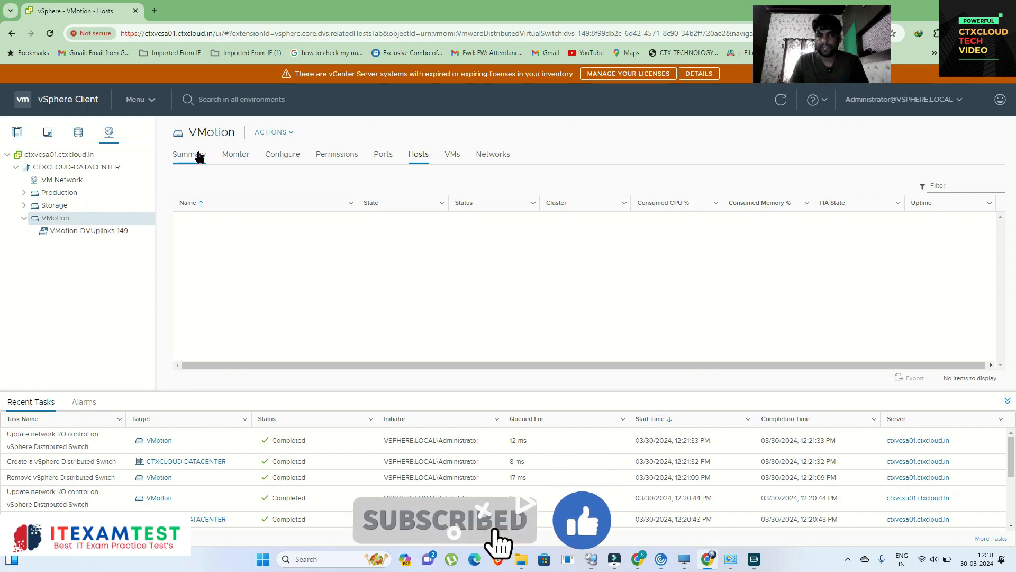
{"action": "left_click", "coordinate": [284, 156]}
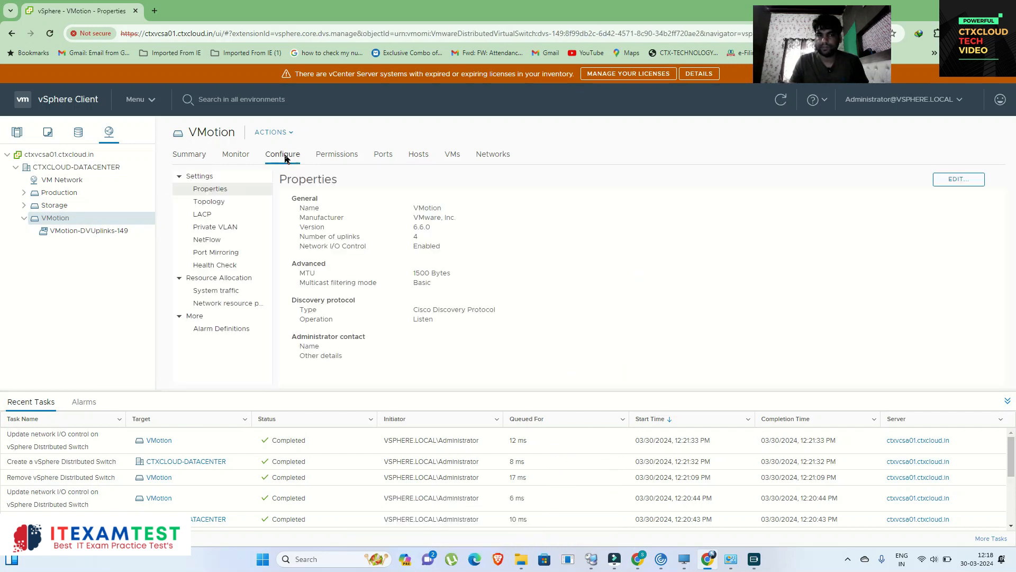
{"action": "left_click", "coordinate": [208, 201]}
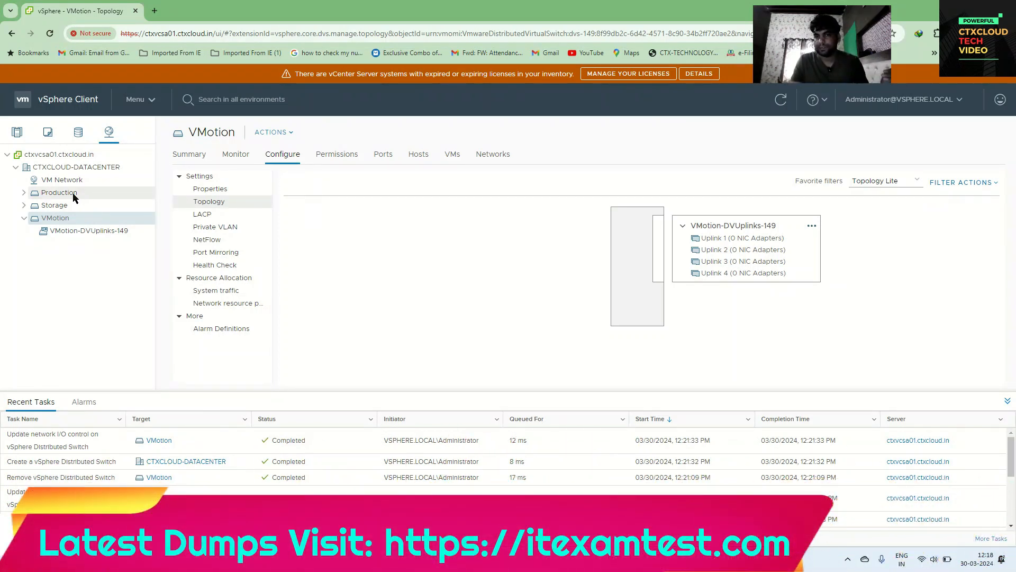
{"action": "left_click", "coordinate": [59, 192]}
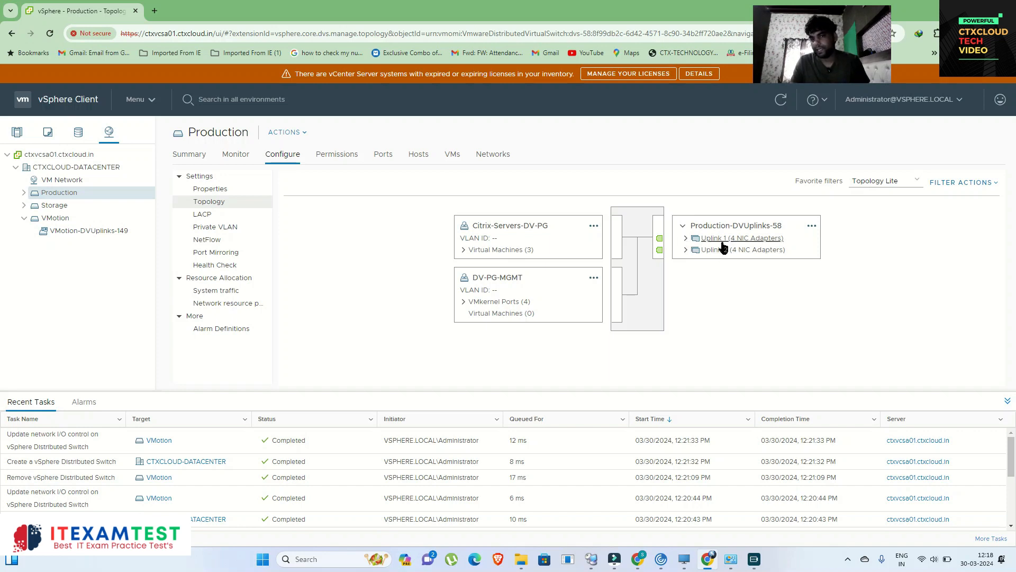
Inspect the adapters on the Production switch's Uplink 1 and 2 and the DV-PG-MGMT VMkernel ports, comparing them with the VMotion topology
{"action": "left_click", "coordinate": [685, 238]}
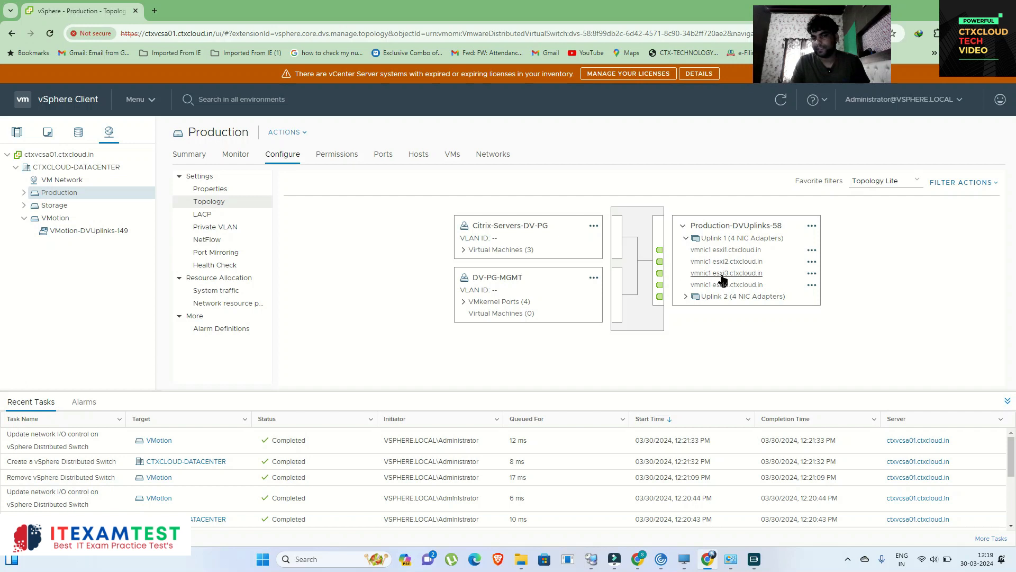
{"action": "left_click", "coordinate": [687, 299]}
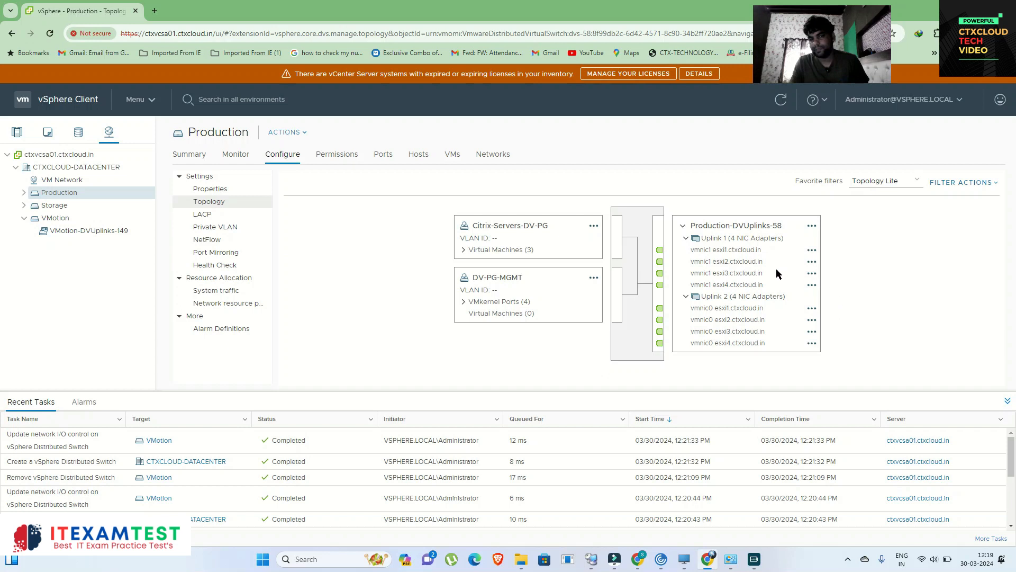
{"action": "left_click", "coordinate": [55, 218]}
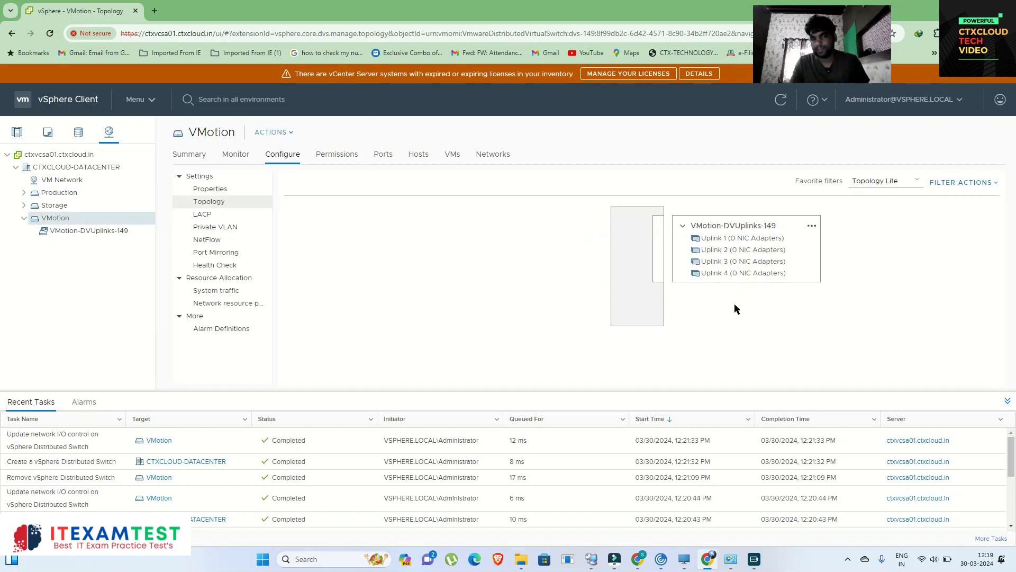
{"action": "left_click", "coordinate": [53, 193]}
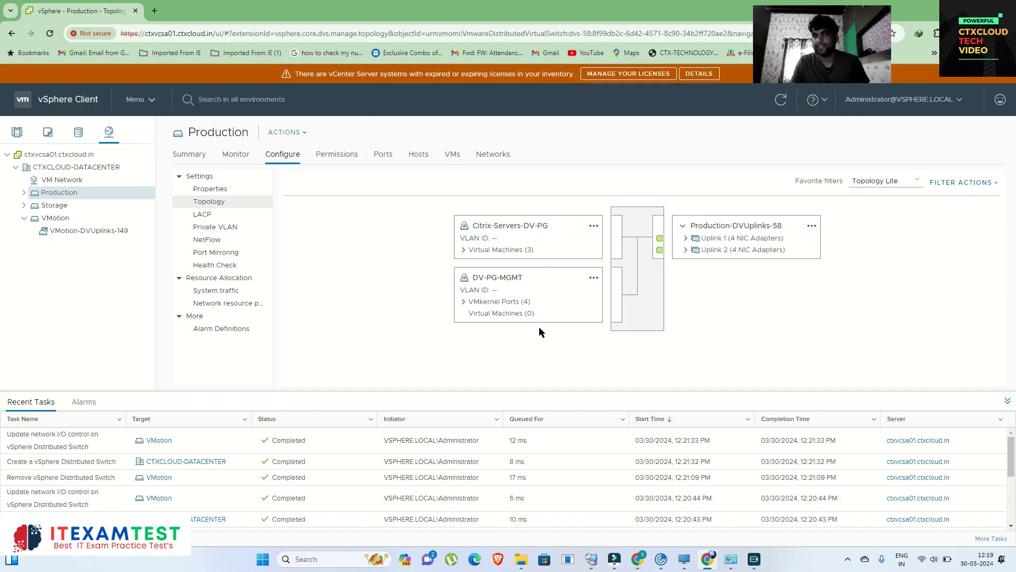
{"action": "left_click", "coordinate": [463, 302]}
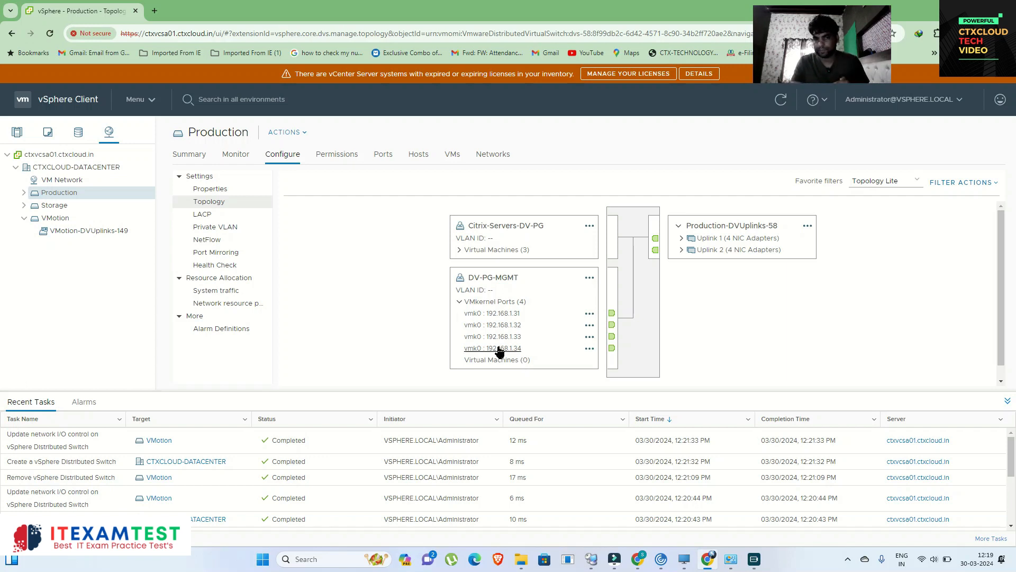
Begin adding new hosts to the VMotion switch and select all hosts from esxi1.ctxcloud.in to esxi8.ctxcloud.in
{"action": "left_click", "coordinate": [45, 219]}
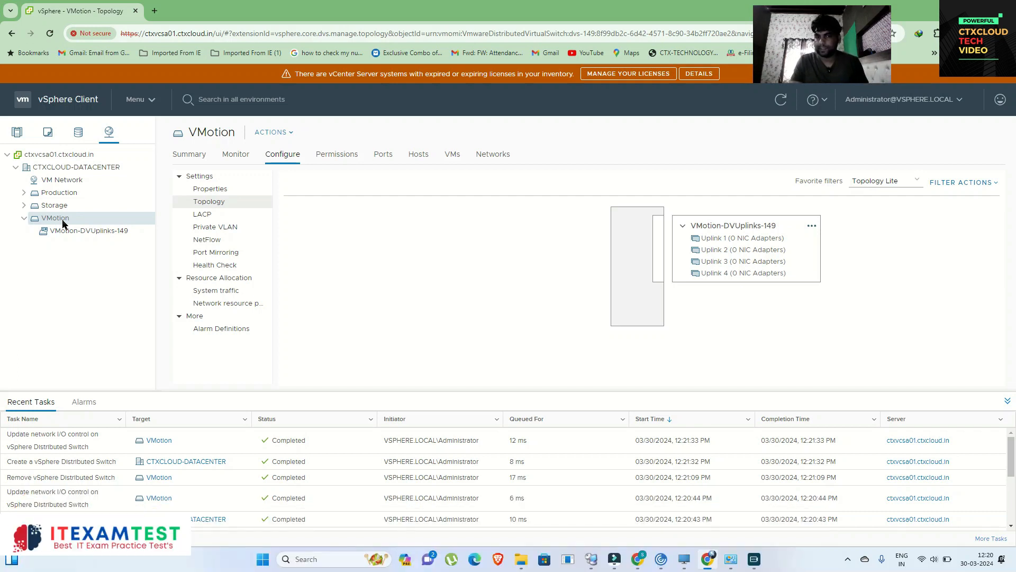
{"action": "right_click", "coordinate": [62, 223]}
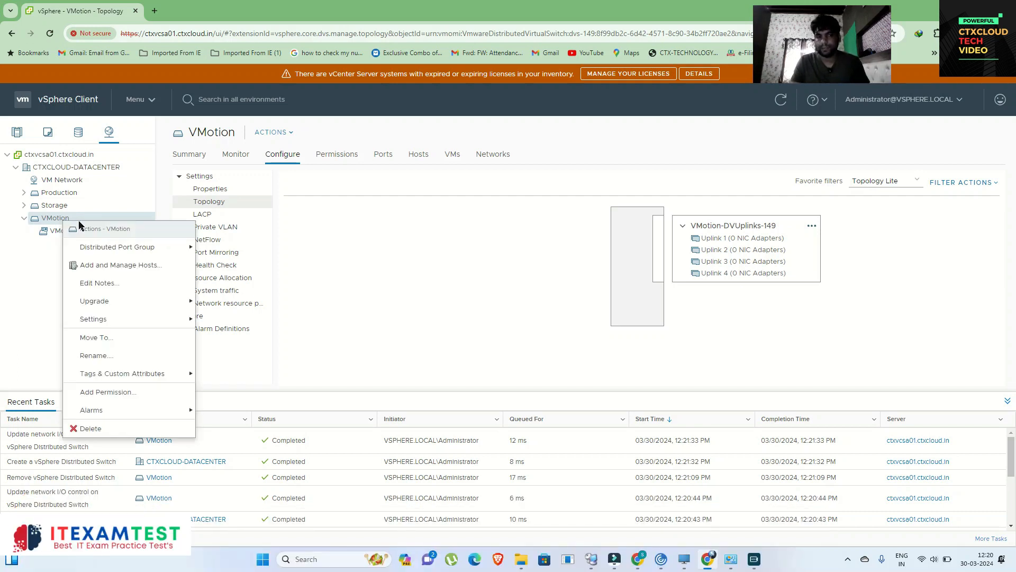
{"action": "left_click", "coordinate": [113, 264]}
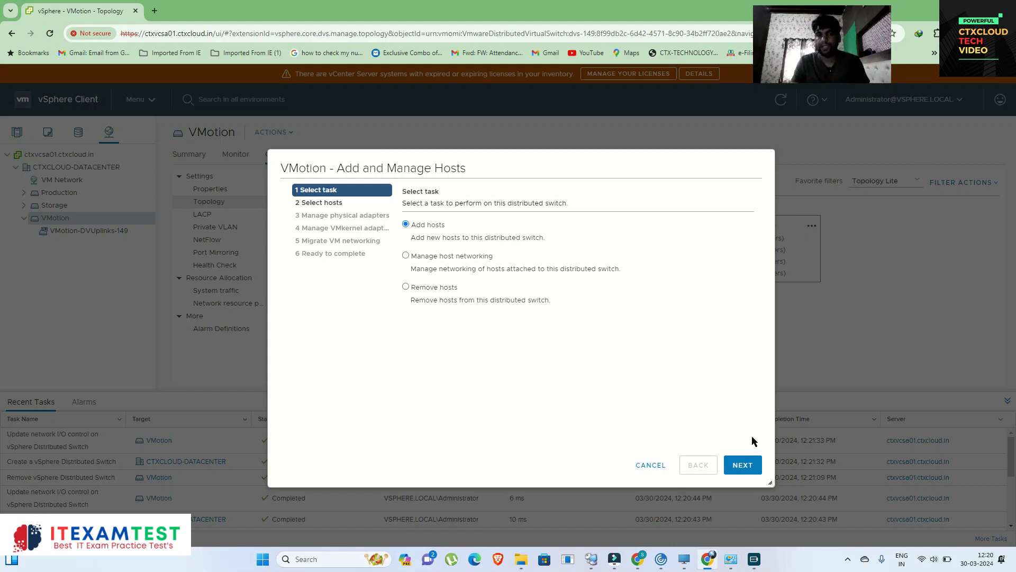
{"action": "left_click", "coordinate": [740, 464]}
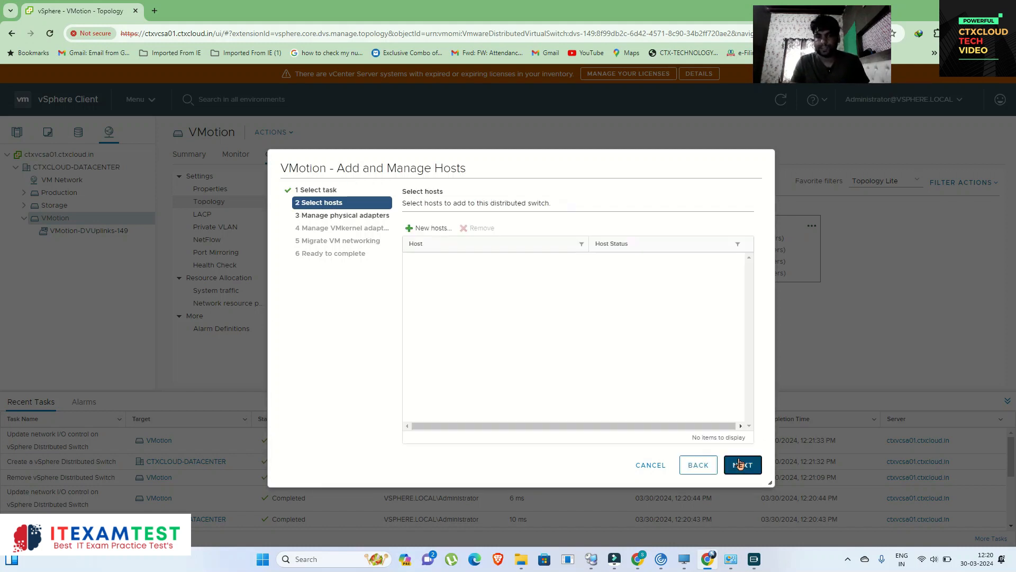
{"action": "left_click", "coordinate": [425, 228]}
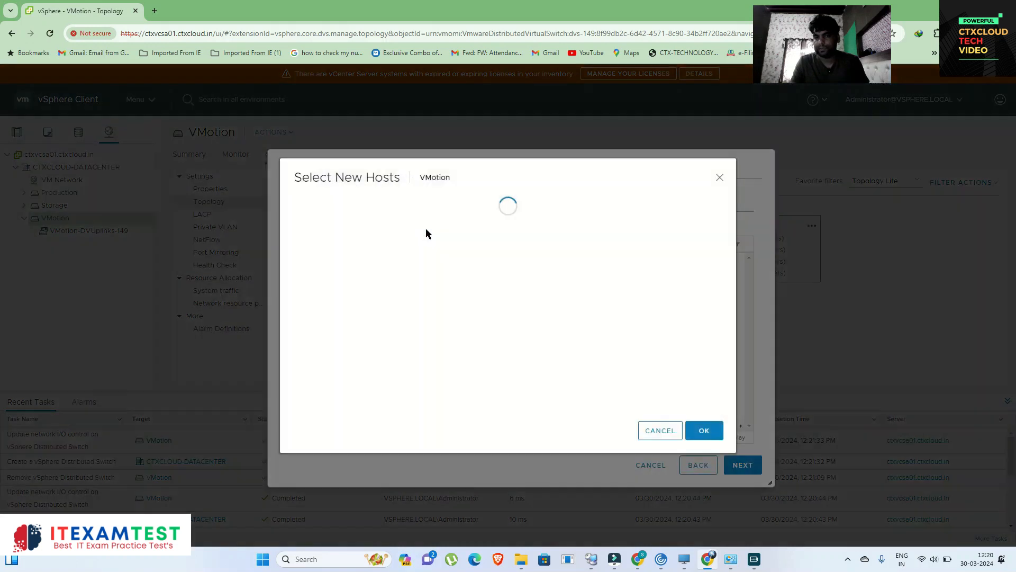
{"action": "left_click", "coordinate": [306, 238]}
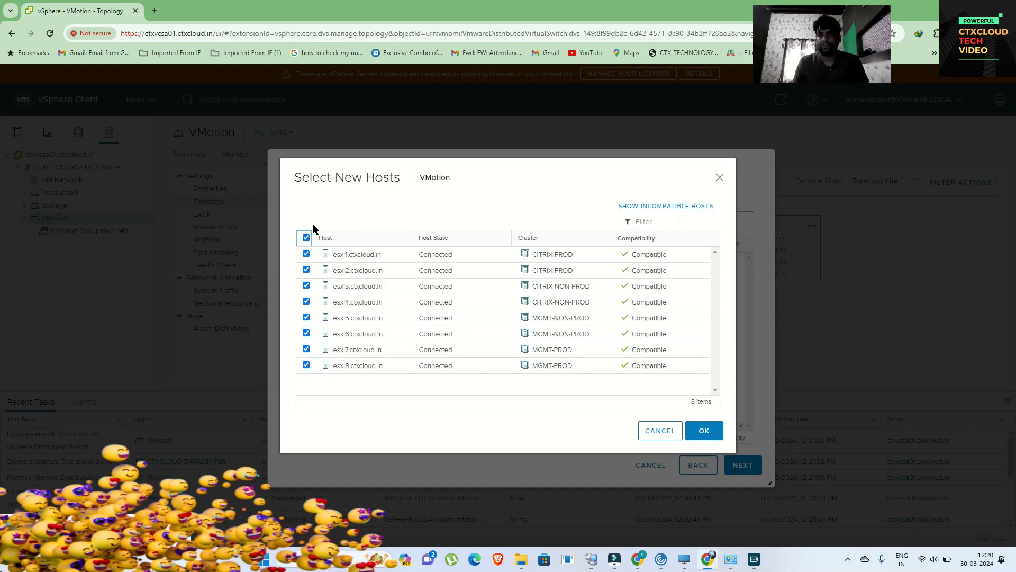
{"action": "left_click", "coordinate": [705, 429]}
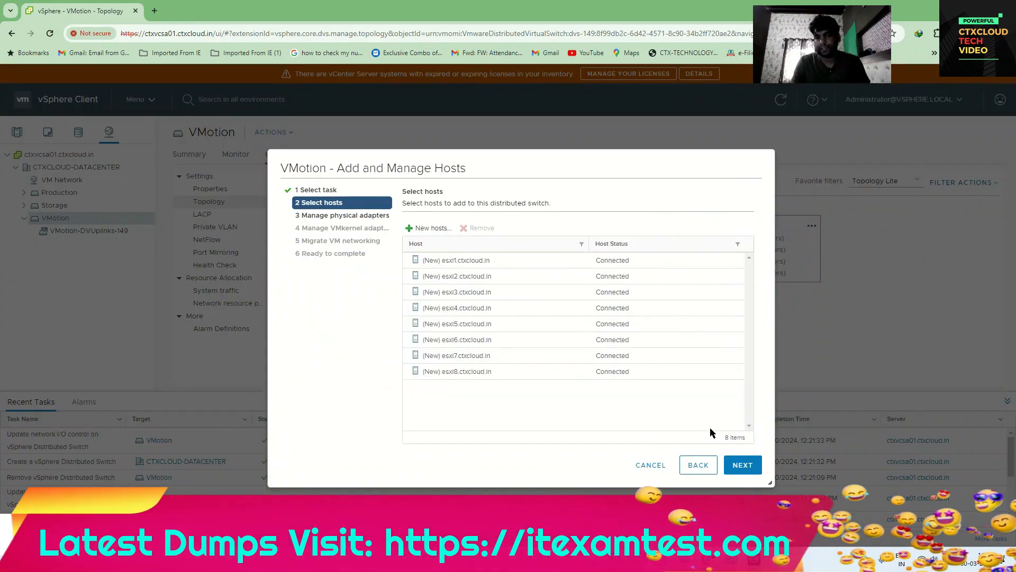
Finish adding the hosts without assigning physical adapters or migrating any VMkernel adapters or VM networking
{"action": "left_click", "coordinate": [742, 466]}
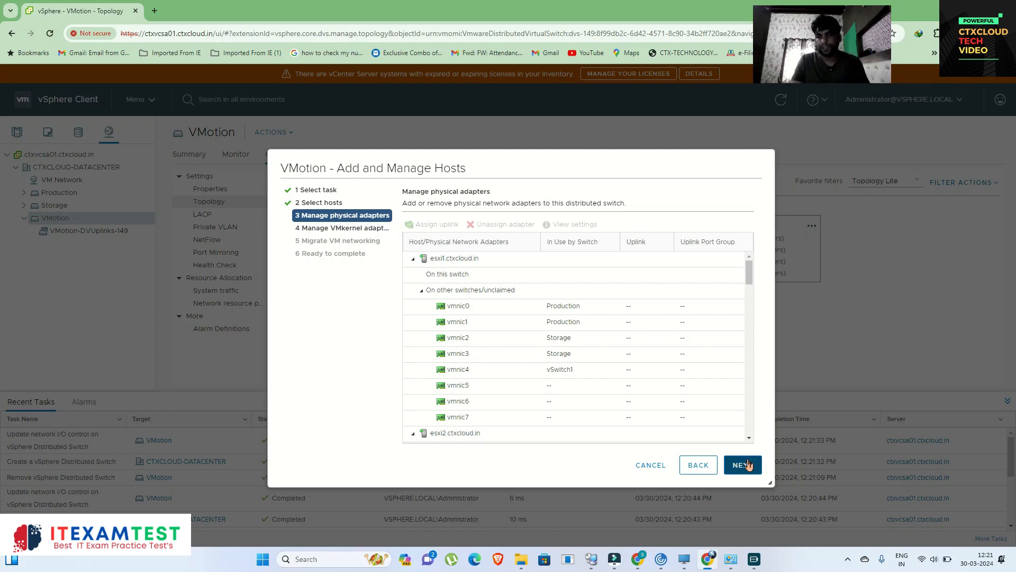
{"action": "left_click", "coordinate": [739, 463]}
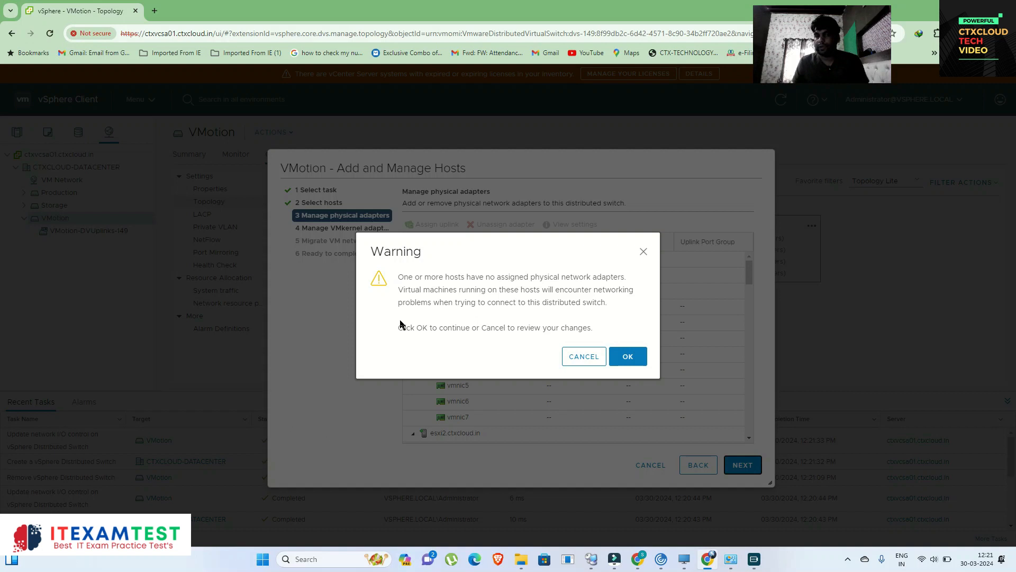
{"action": "left_click", "coordinate": [624, 362]}
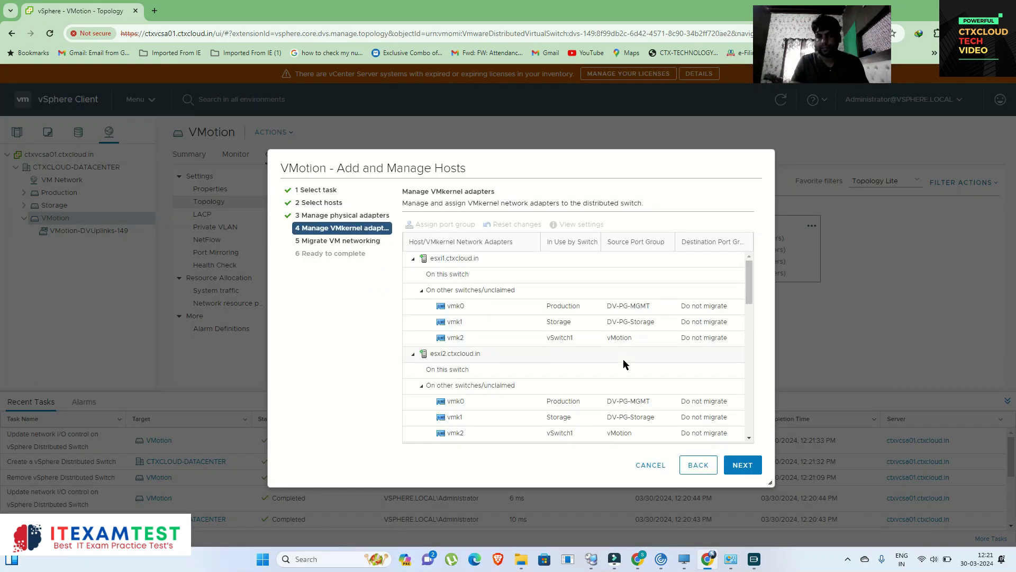
{"action": "left_click", "coordinate": [754, 469]}
{"action": "left_click", "coordinate": [755, 469]}
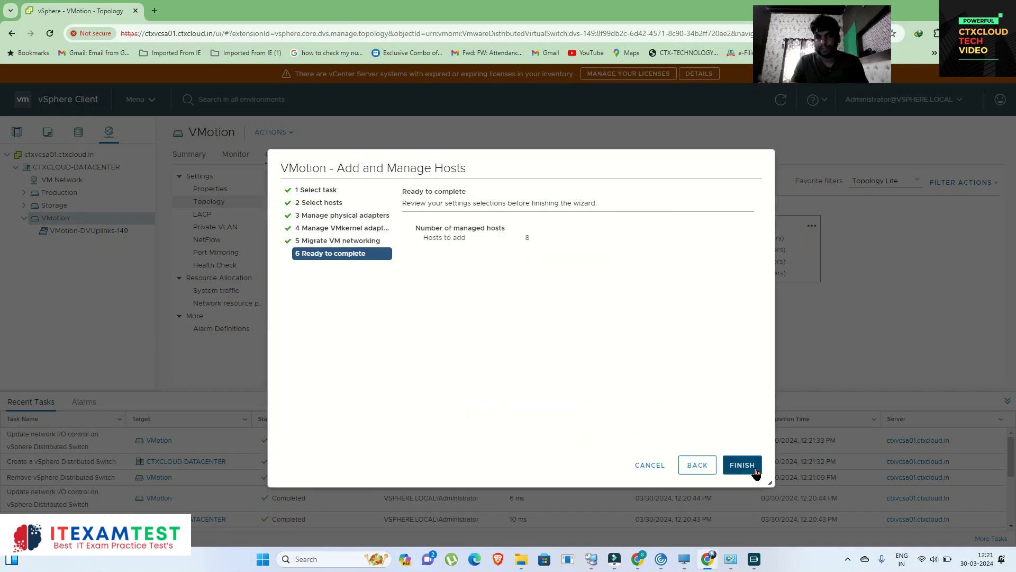
{"action": "left_click", "coordinate": [743, 465]}
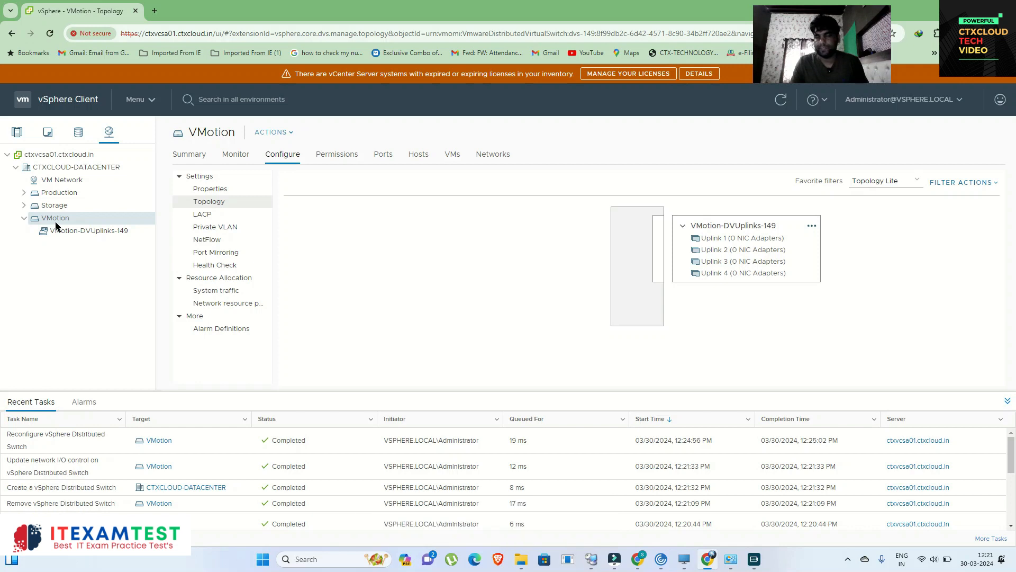
Check the VMotion switch's list of connected hosts and its uplink topology
{"action": "left_click", "coordinate": [416, 153]}
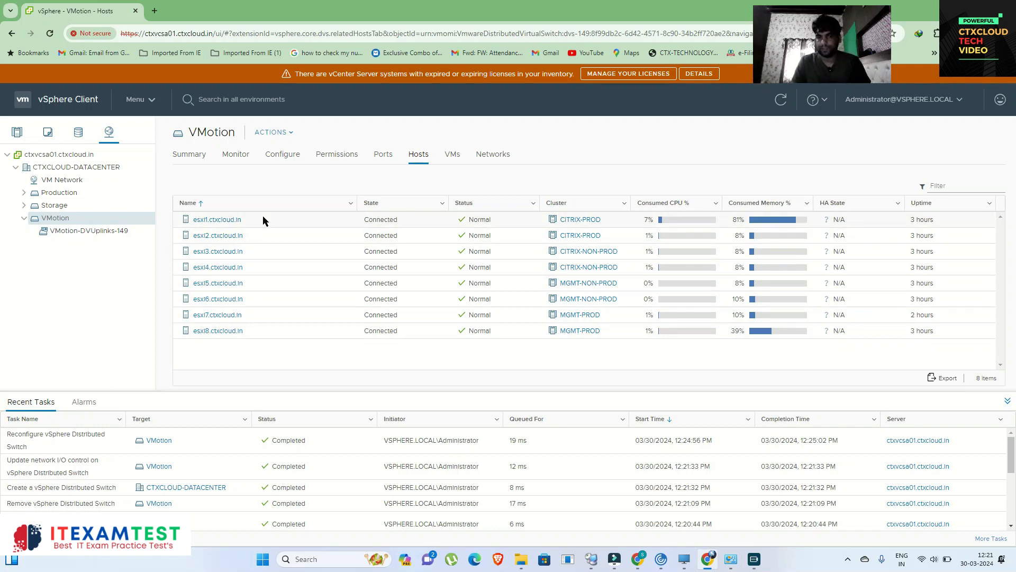
{"action": "left_click", "coordinate": [281, 155]}
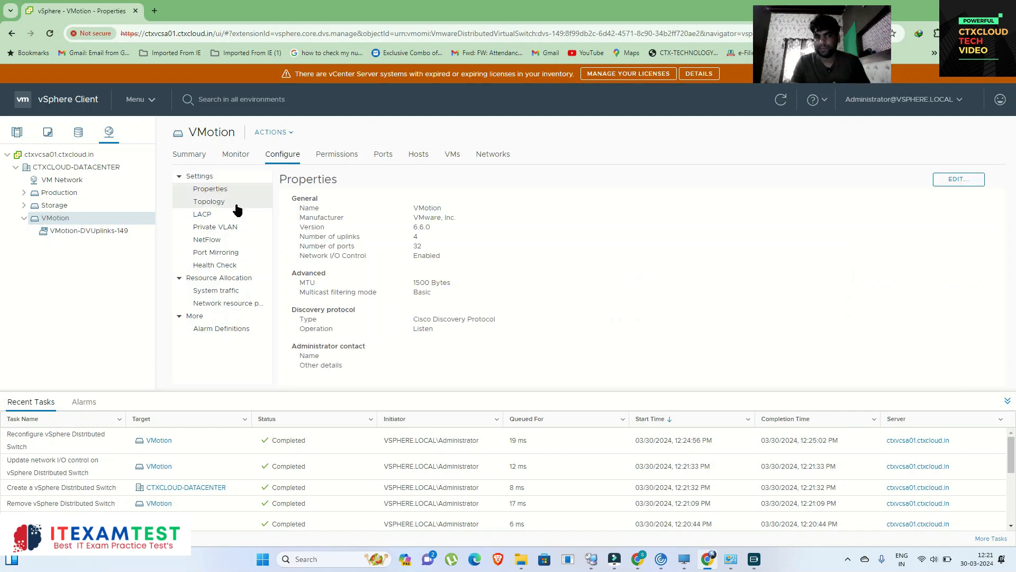
{"action": "left_click", "coordinate": [235, 203]}
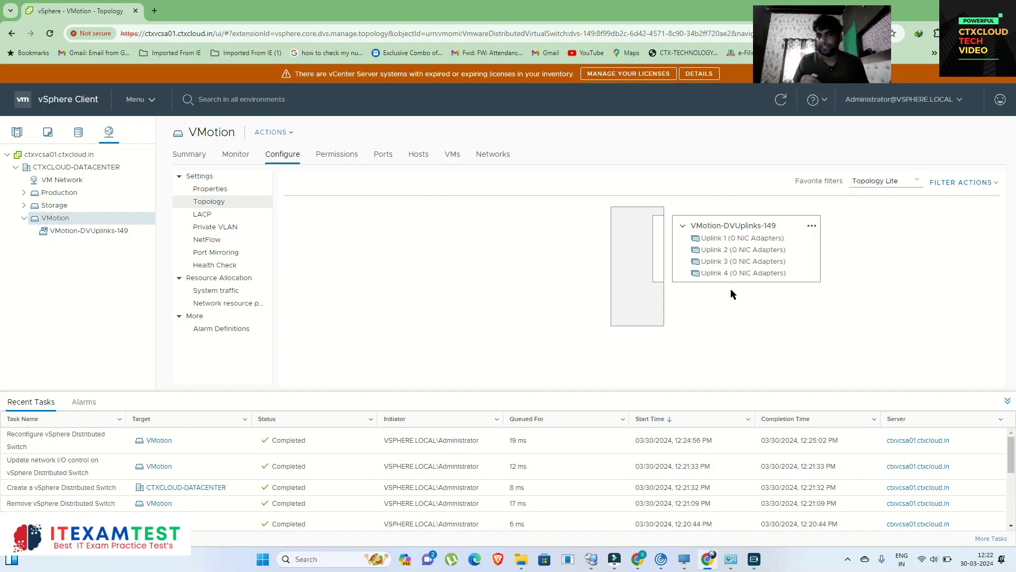
{"action": "right_click", "coordinate": [75, 220]}
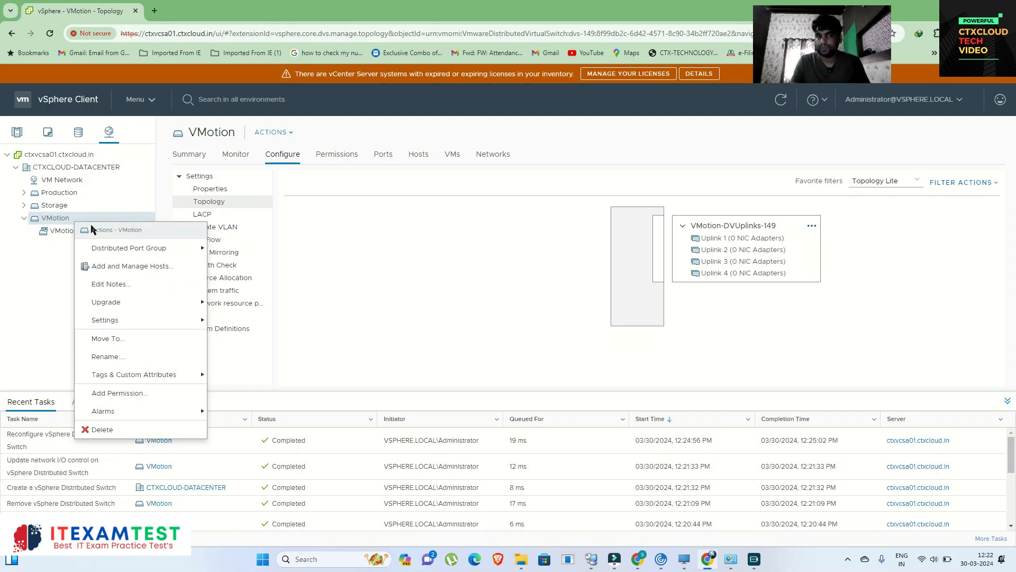
{"action": "mouse_move", "coordinate": [156, 247]}
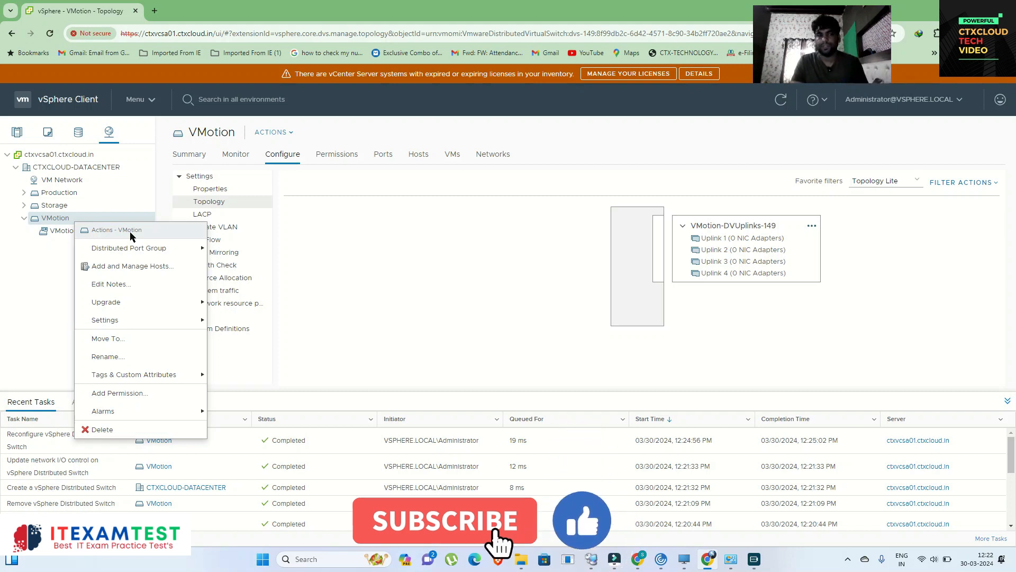
{"action": "left_click", "coordinate": [125, 266]}
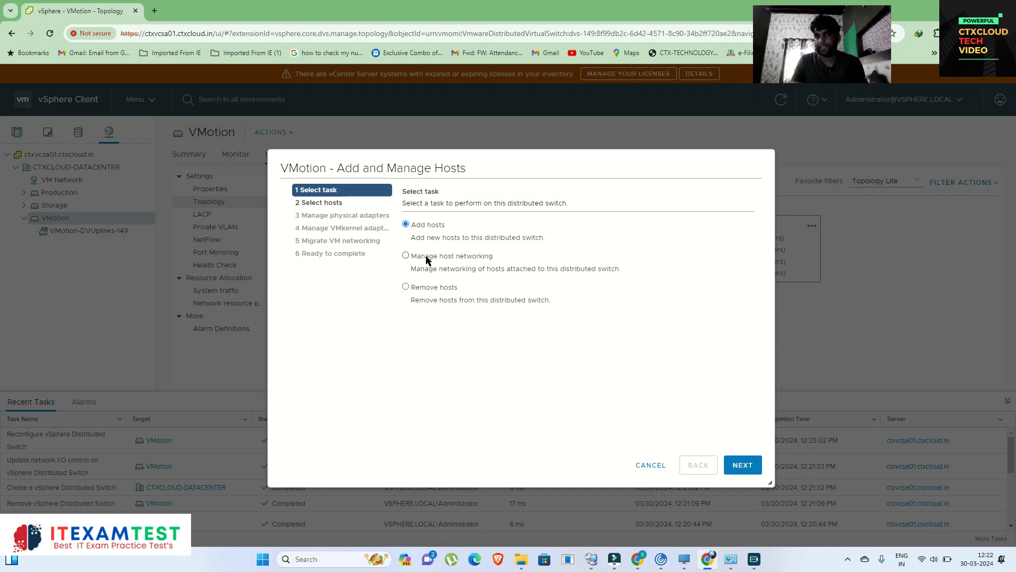
{"action": "left_click", "coordinate": [651, 464]}
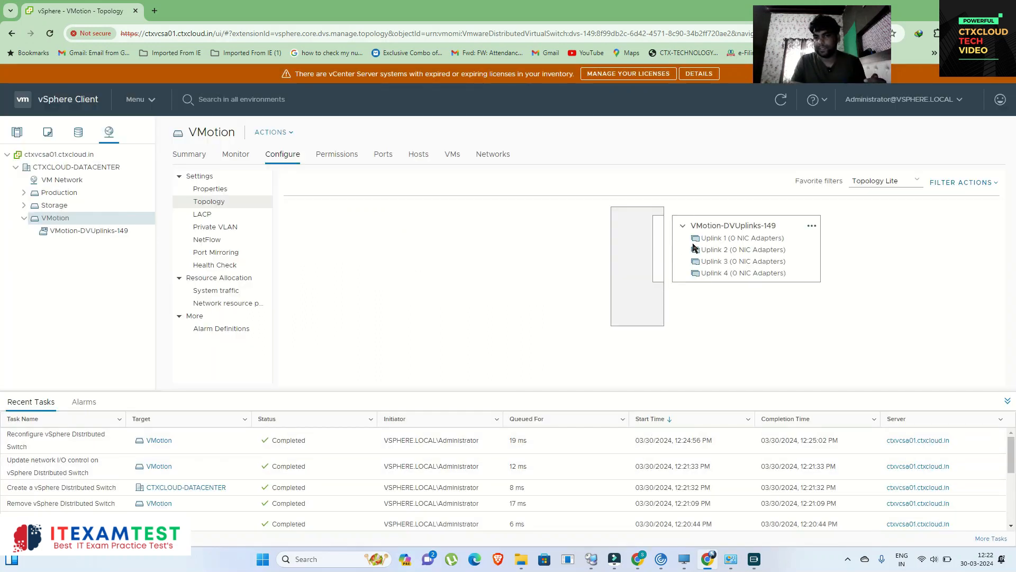
Expand Uplink 1 and Uplink 2 in the Production switch's topology to review which host adapters they use
{"action": "left_click", "coordinate": [59, 193]}
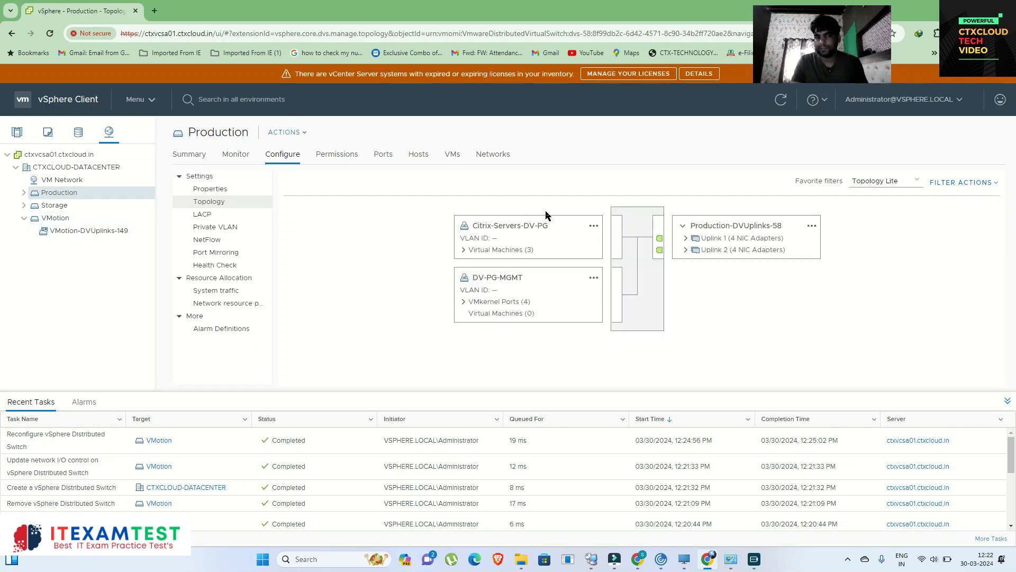
{"action": "left_click", "coordinate": [686, 238]}
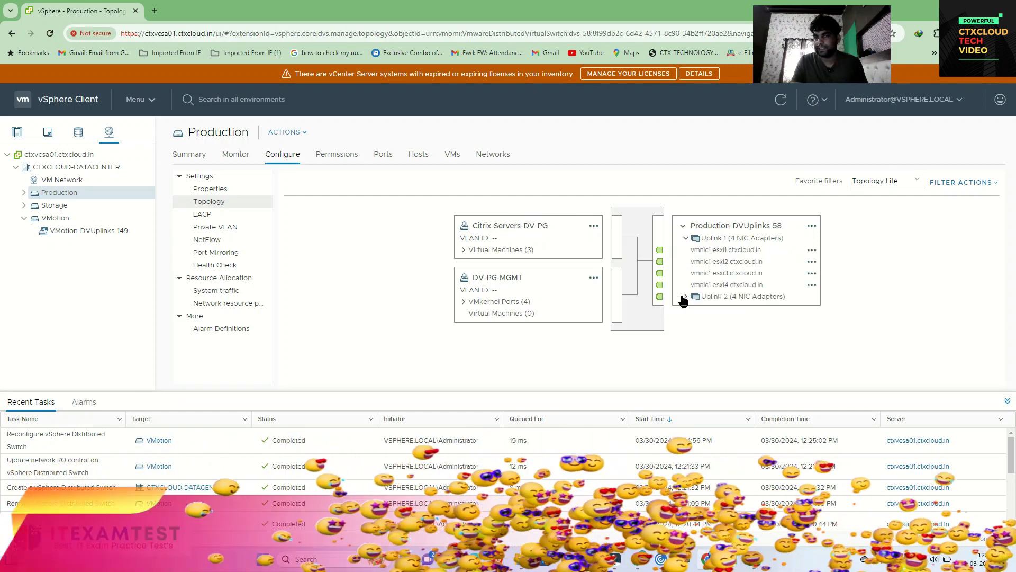
{"action": "left_click", "coordinate": [685, 296]}
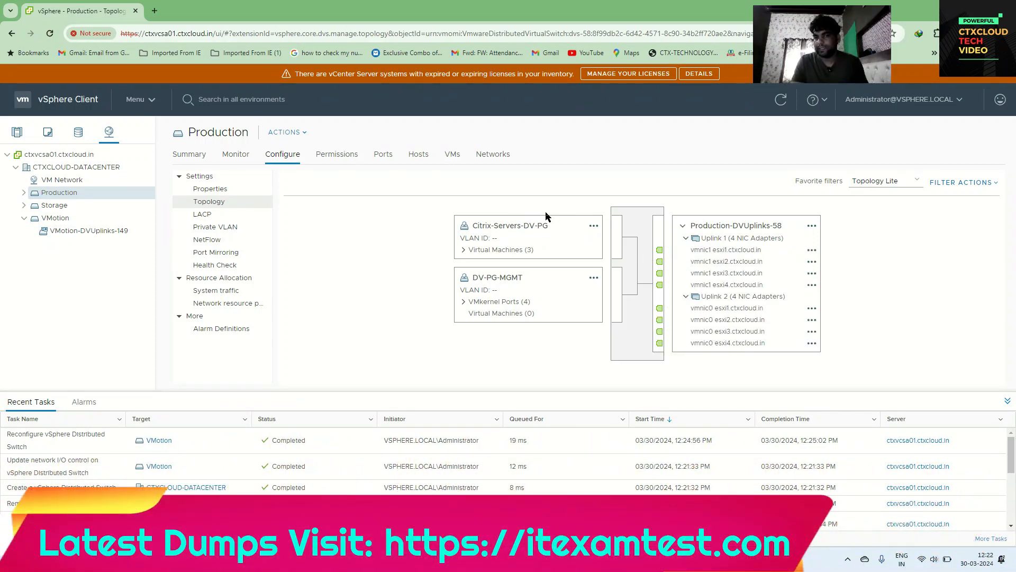
Begin managing host networking on the VMotion switch and select all attached hosts, esxi1.ctxcloud.in to esxi8.ctxcloud.in
{"action": "left_click", "coordinate": [50, 218]}
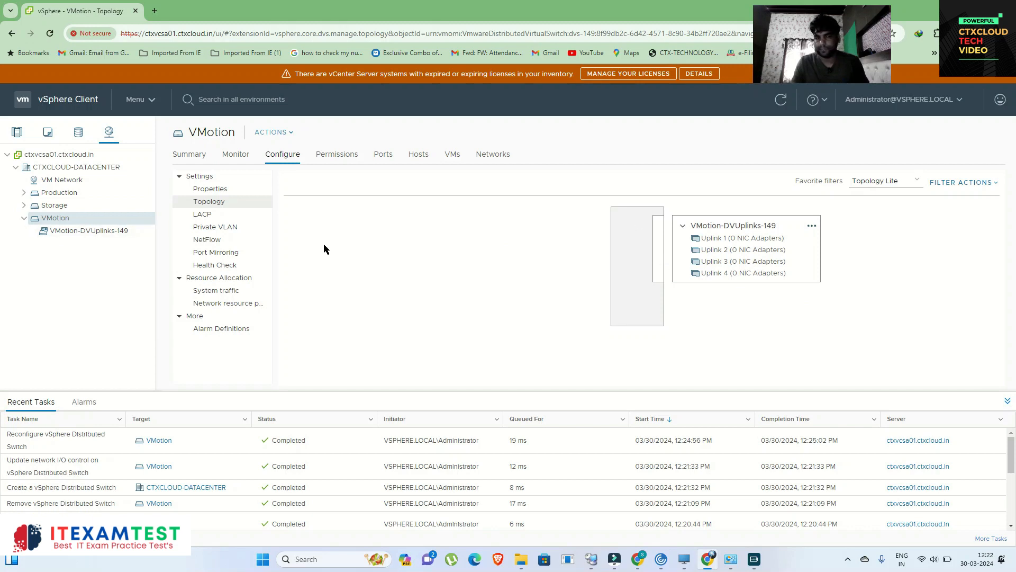
{"action": "right_click", "coordinate": [57, 220]}
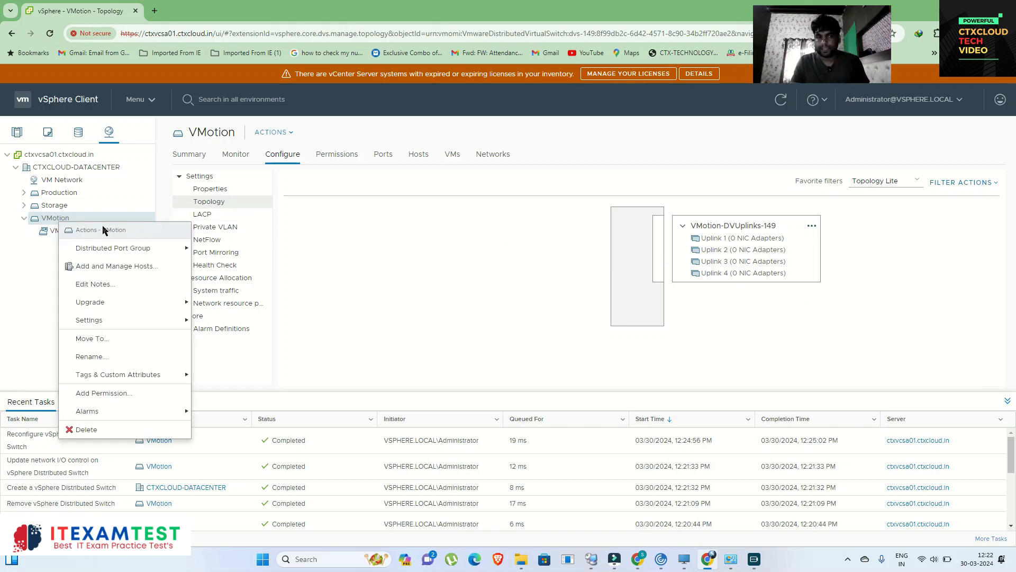
{"action": "left_click", "coordinate": [127, 272]}
{"action": "left_click", "coordinate": [406, 256]}
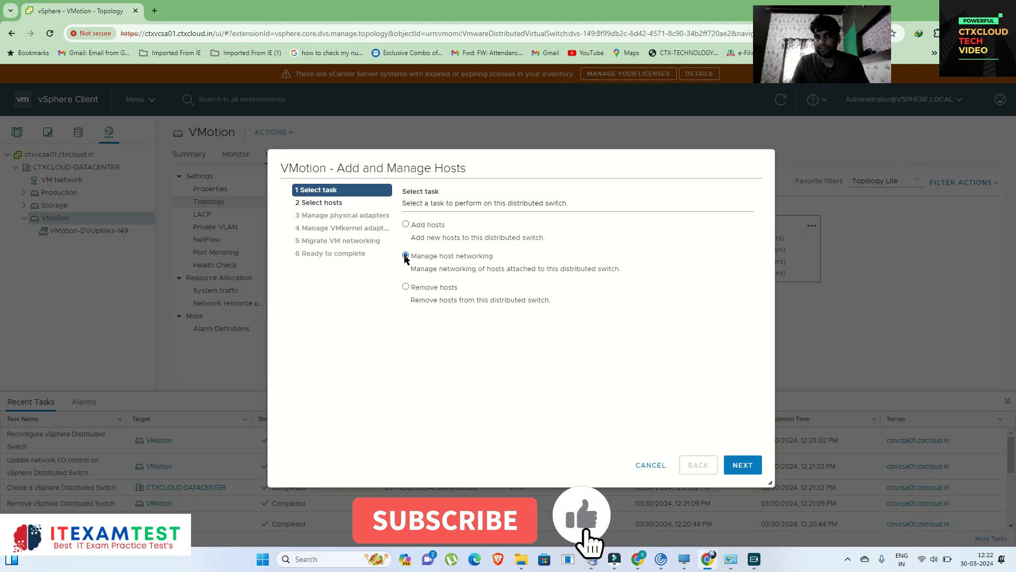
{"action": "left_click", "coordinate": [742, 465]}
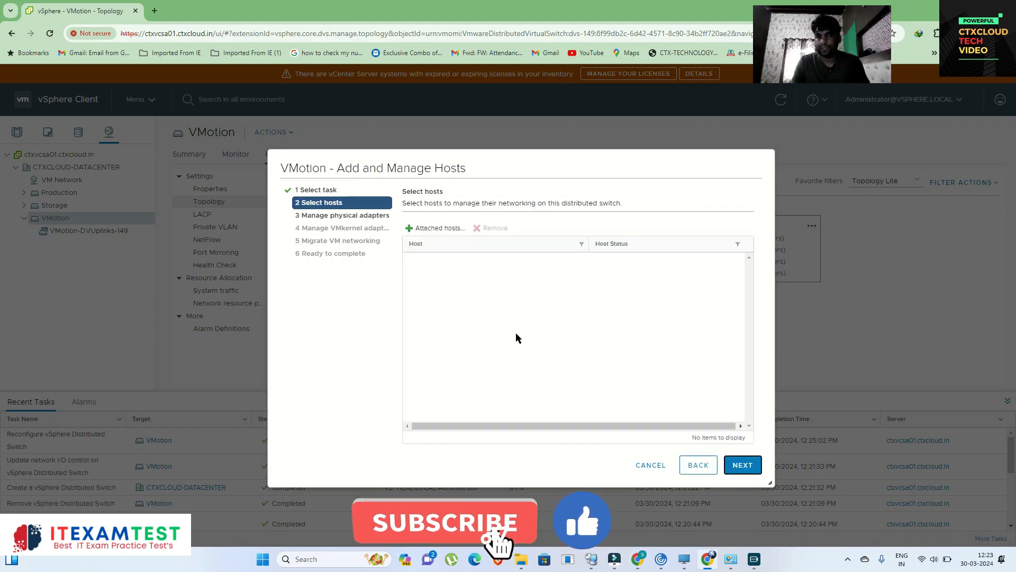
{"action": "left_click", "coordinate": [428, 227]}
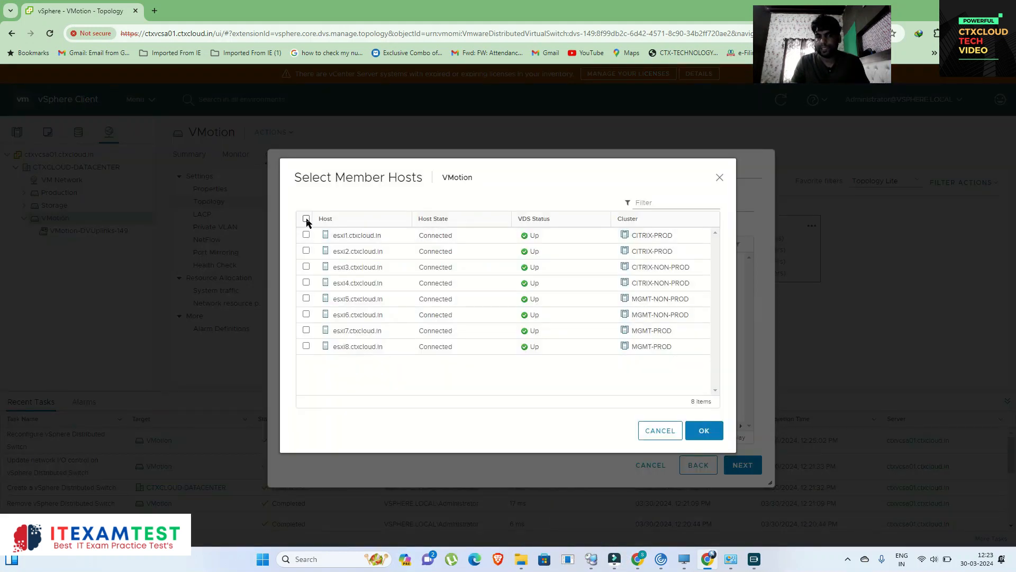
{"action": "left_click", "coordinate": [306, 219]}
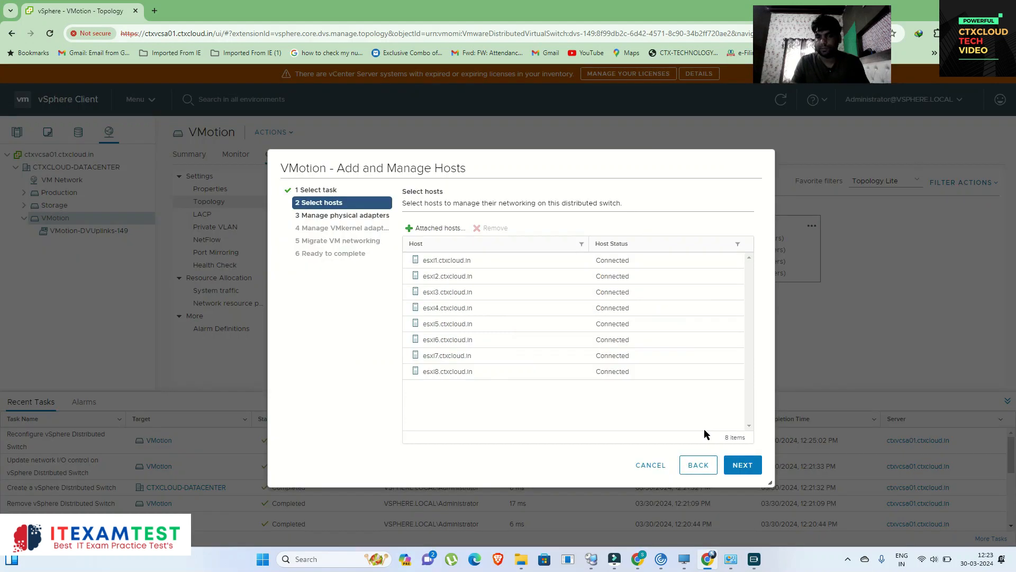
Select vmnic5 on esxi1.ctxcloud.in and examine the other hosts' physical adapters to see which are unclaimed
{"action": "left_click", "coordinate": [743, 465]}
{"action": "scroll", "coordinate": [520, 389], "scroll_direction": "down", "scroll_amount": 1}
{"action": "left_click", "coordinate": [459, 336]}
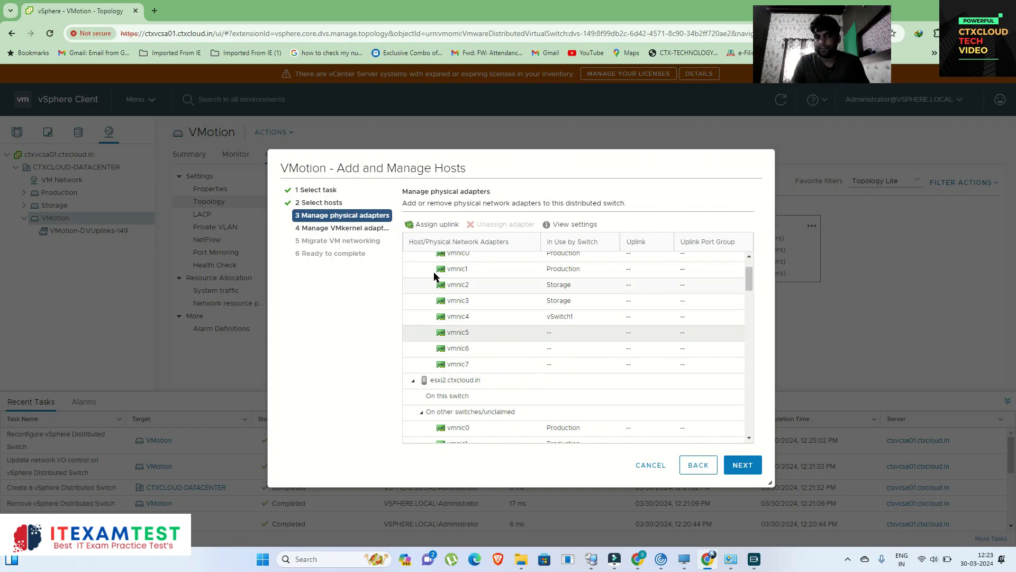
{"action": "scroll", "coordinate": [512, 345], "scroll_direction": "down", "scroll_amount": 2}
{"action": "scroll", "coordinate": [514, 353], "scroll_direction": "down", "scroll_amount": 2}
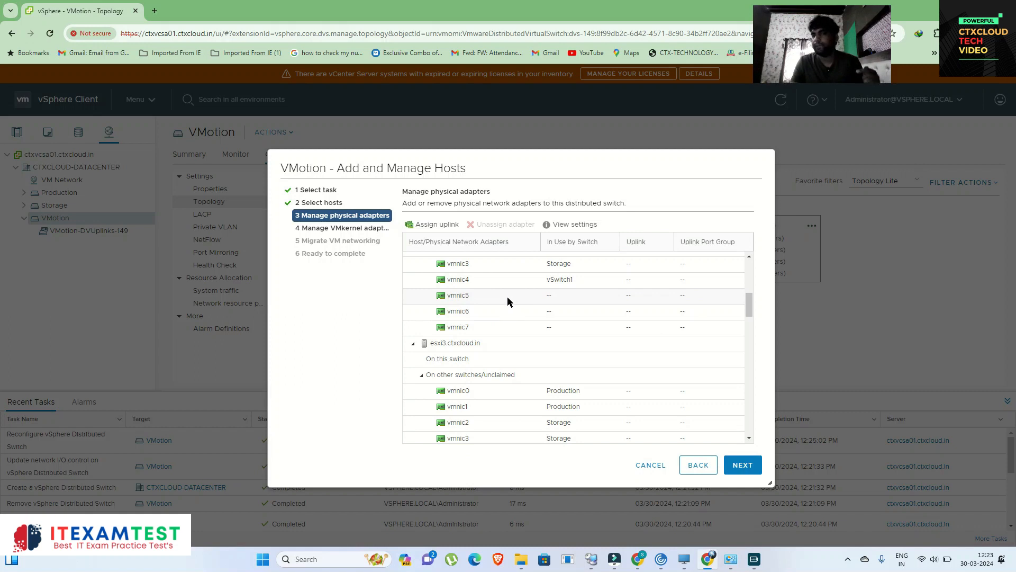
{"action": "scroll", "coordinate": [507, 298], "scroll_direction": "down", "scroll_amount": 3}
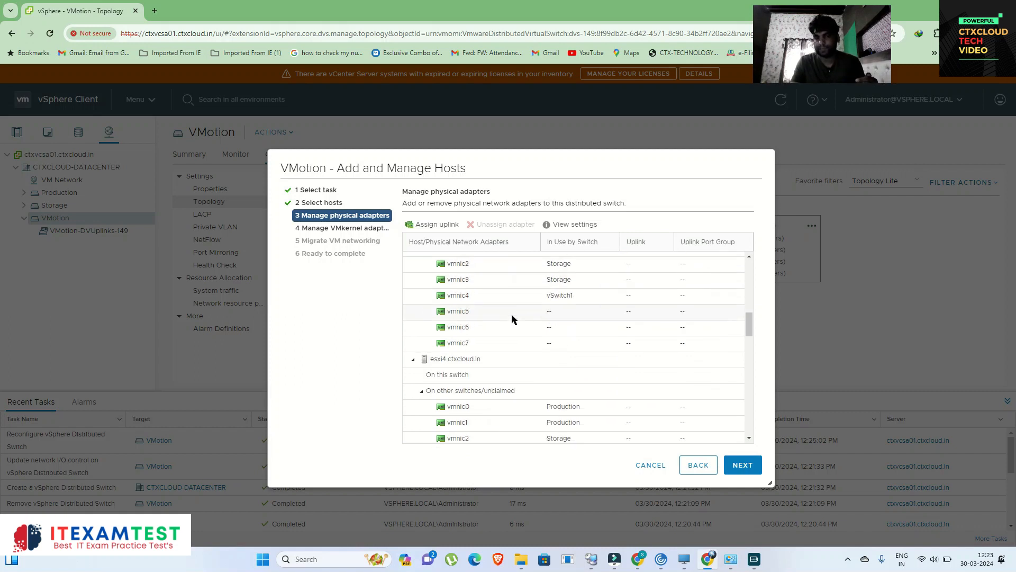
{"action": "scroll", "coordinate": [507, 365], "scroll_direction": "down", "scroll_amount": 4}
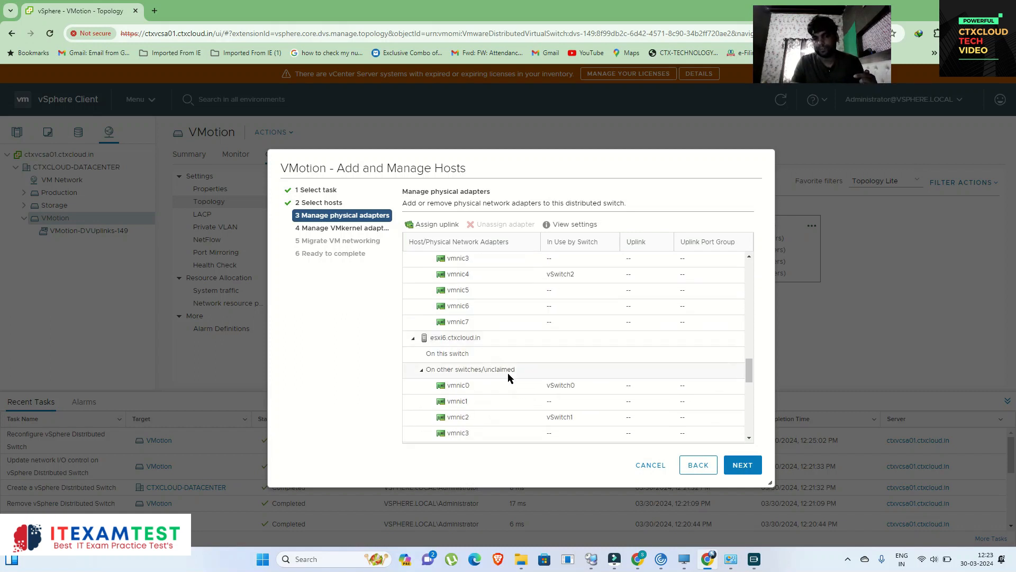
{"action": "scroll", "coordinate": [512, 371], "scroll_direction": "down", "scroll_amount": 5}
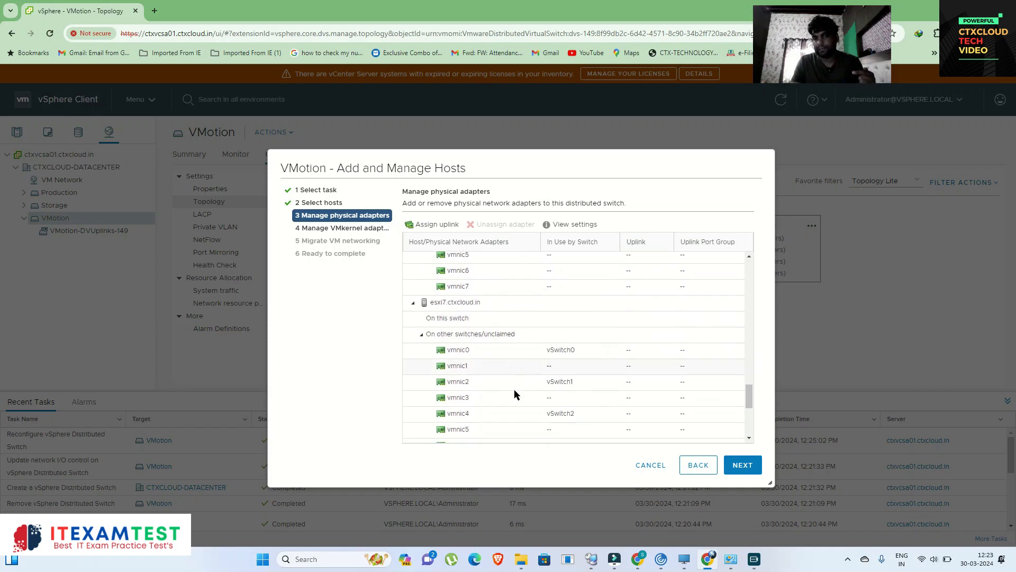
{"action": "scroll", "coordinate": [514, 396], "scroll_direction": "up", "scroll_amount": 10}
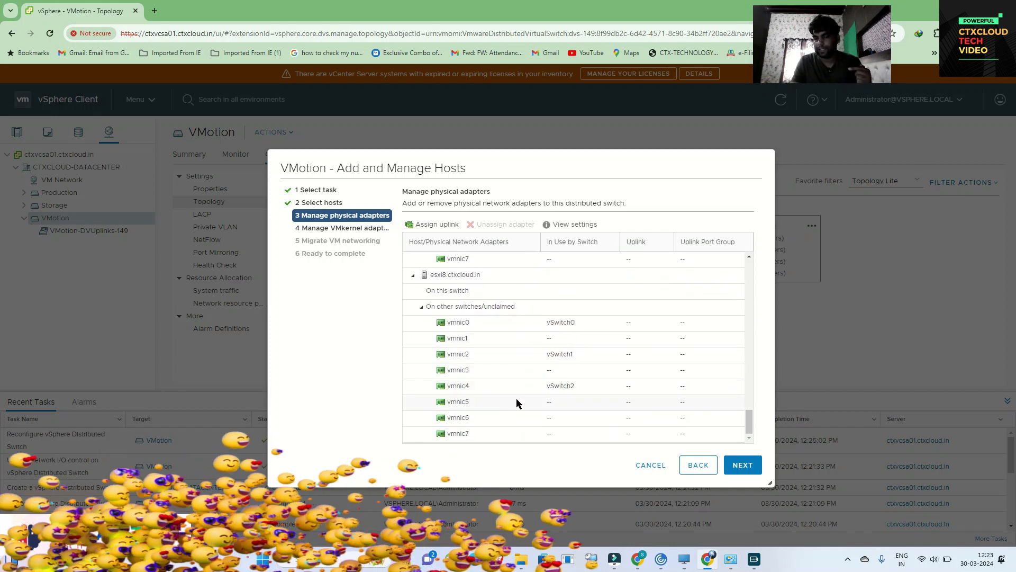
{"action": "scroll", "coordinate": [516, 398], "scroll_direction": "up", "scroll_amount": 8}
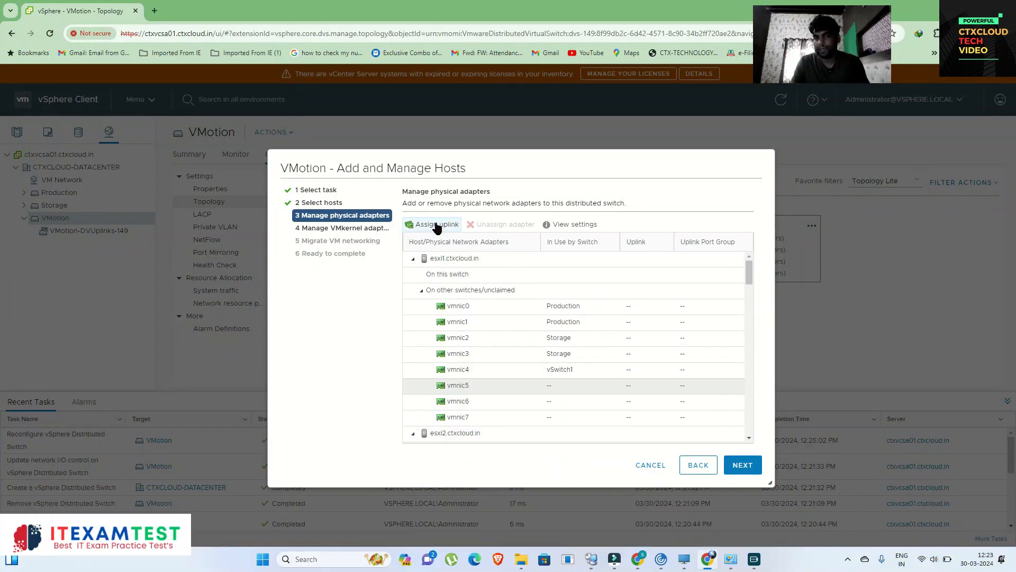
Assign the selected vmnic5 to Uplink 1 and apply this uplink assignment to the rest of the hosts
{"action": "left_click", "coordinate": [433, 224]}
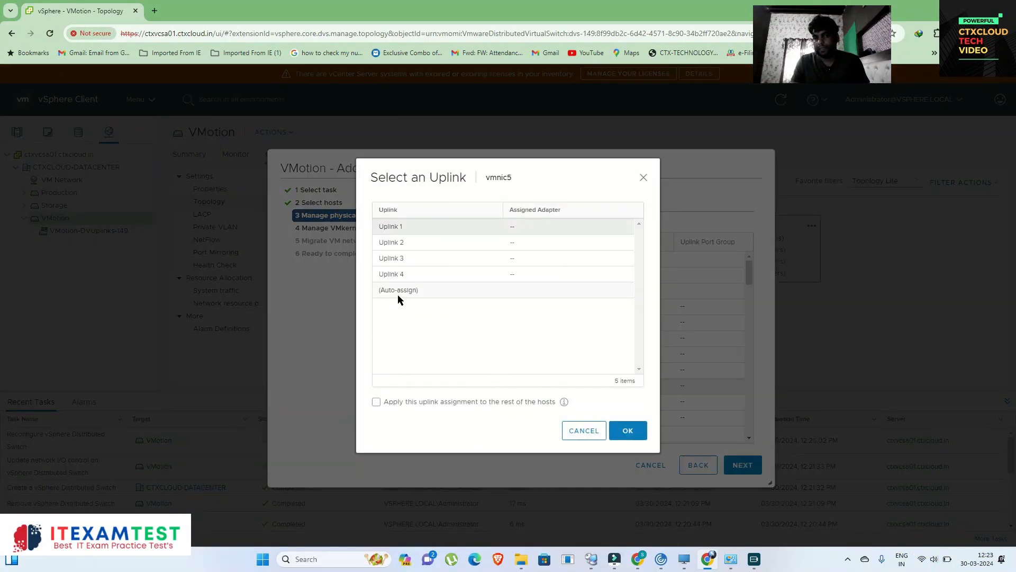
{"action": "left_click", "coordinate": [411, 258]}
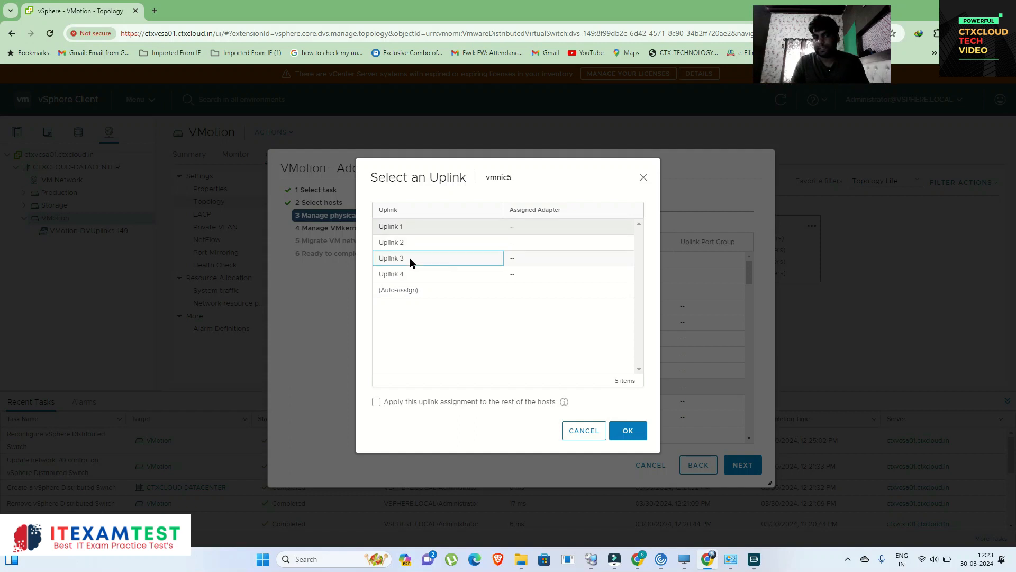
{"action": "left_click", "coordinate": [413, 229]}
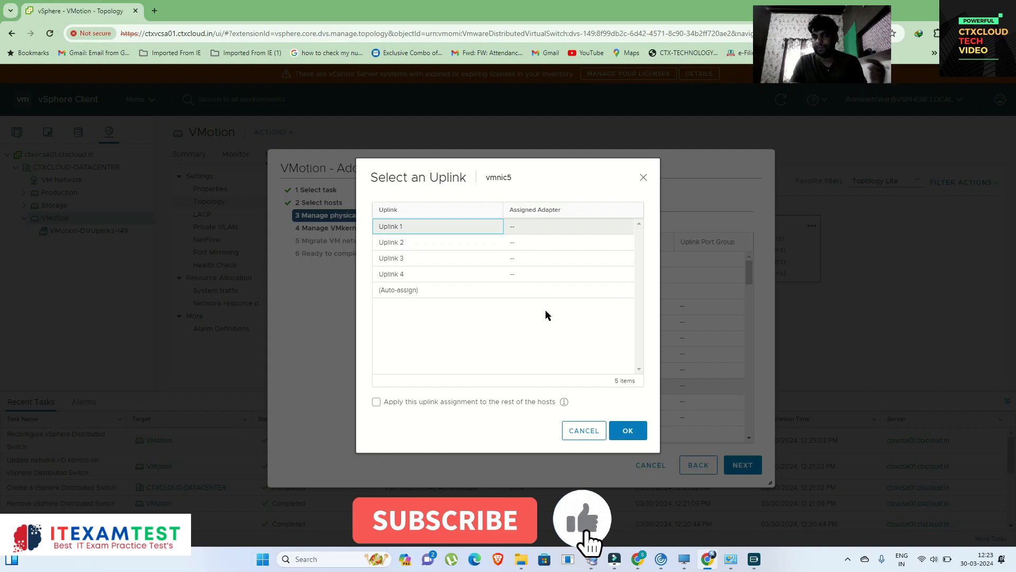
{"action": "left_click", "coordinate": [376, 404]}
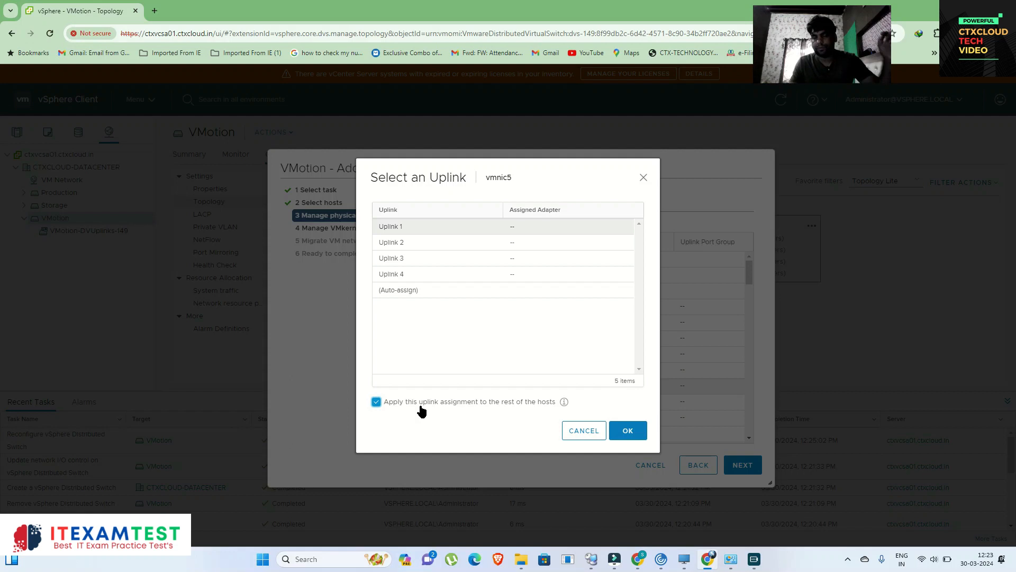
{"action": "left_click", "coordinate": [630, 429]}
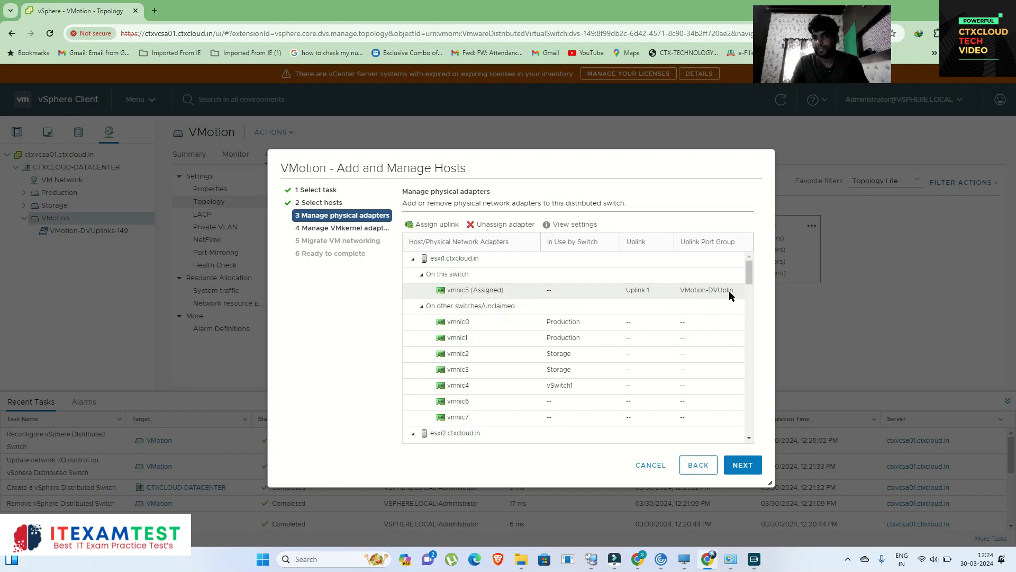
Finish the host networking changes without migrating any VMkernel adapters or VM networking
{"action": "left_click", "coordinate": [747, 467]}
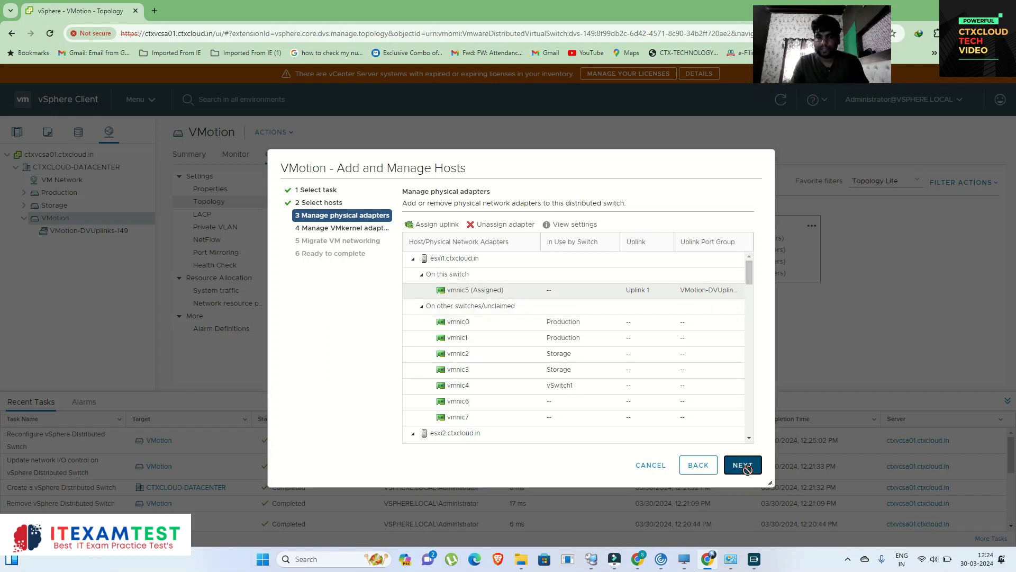
{"action": "left_click", "coordinate": [751, 474]}
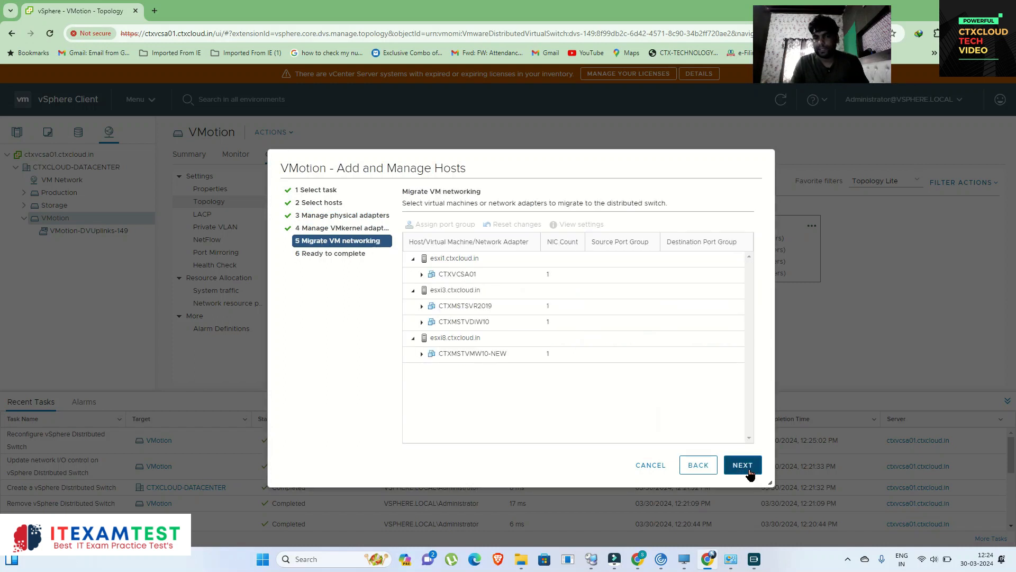
{"action": "left_click", "coordinate": [750, 474]}
{"action": "left_click", "coordinate": [743, 466]}
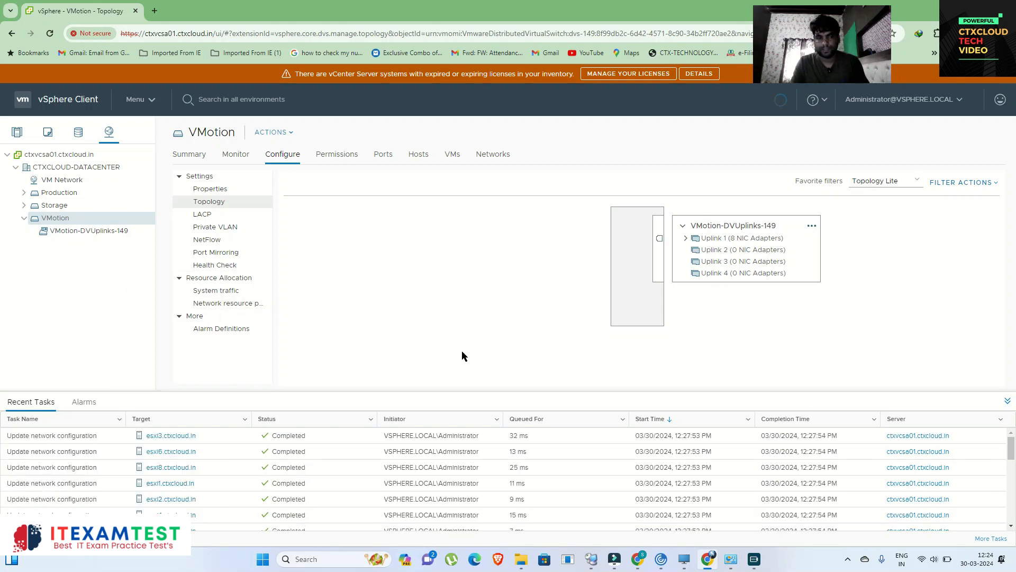
Refresh the VMotion topology, expand Uplink 1 to check its host adapters, and look at the Production switch's topology for comparison
{"action": "left_click", "coordinate": [782, 101]}
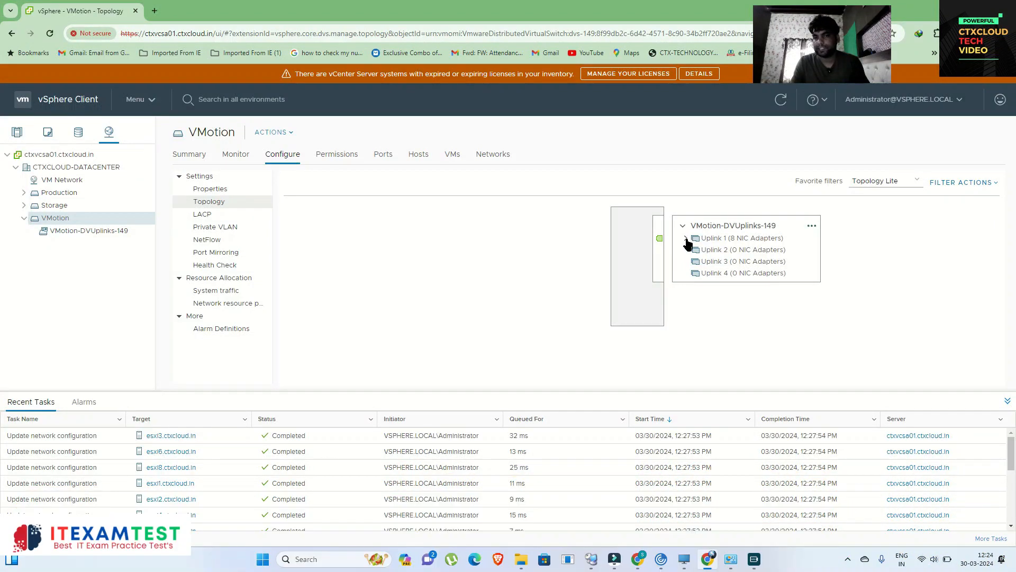
{"action": "left_click", "coordinate": [686, 239]}
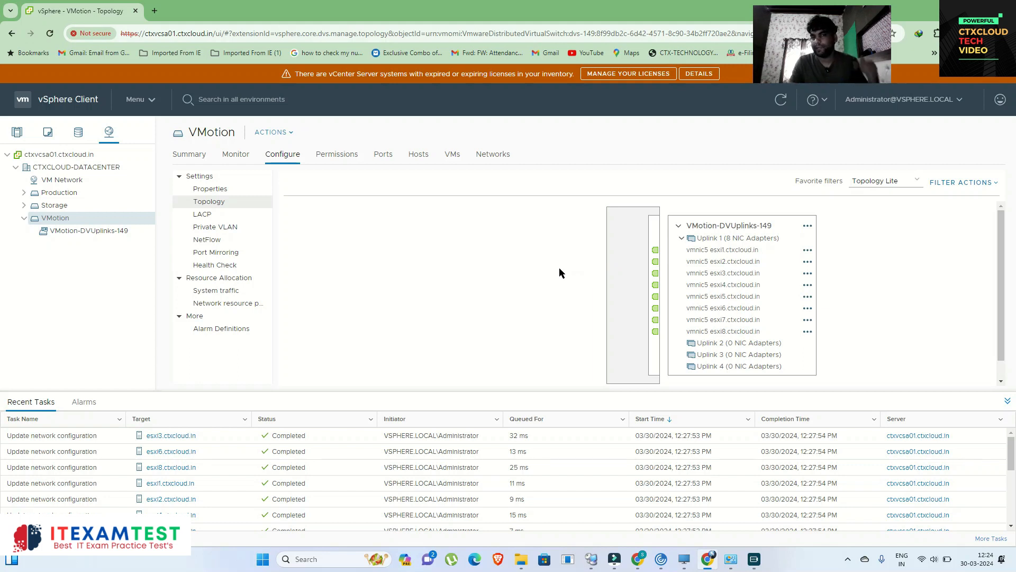
{"action": "left_click", "coordinate": [58, 192]}
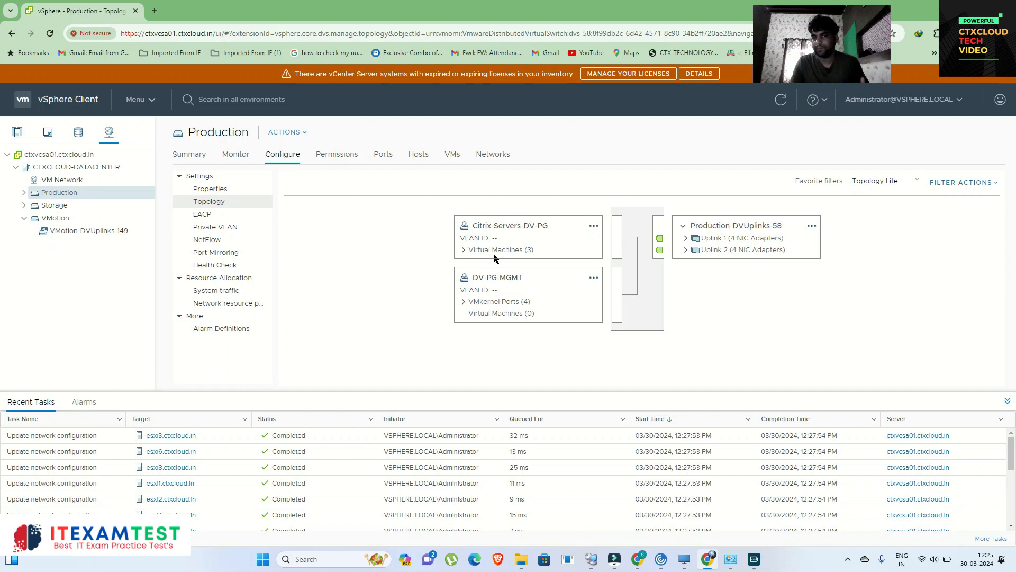
Create a distributed port group named Vmotion-DV-PG on the VMotion switch with default settings, and expand Uplink 1 in the topology
{"action": "left_click", "coordinate": [49, 223]}
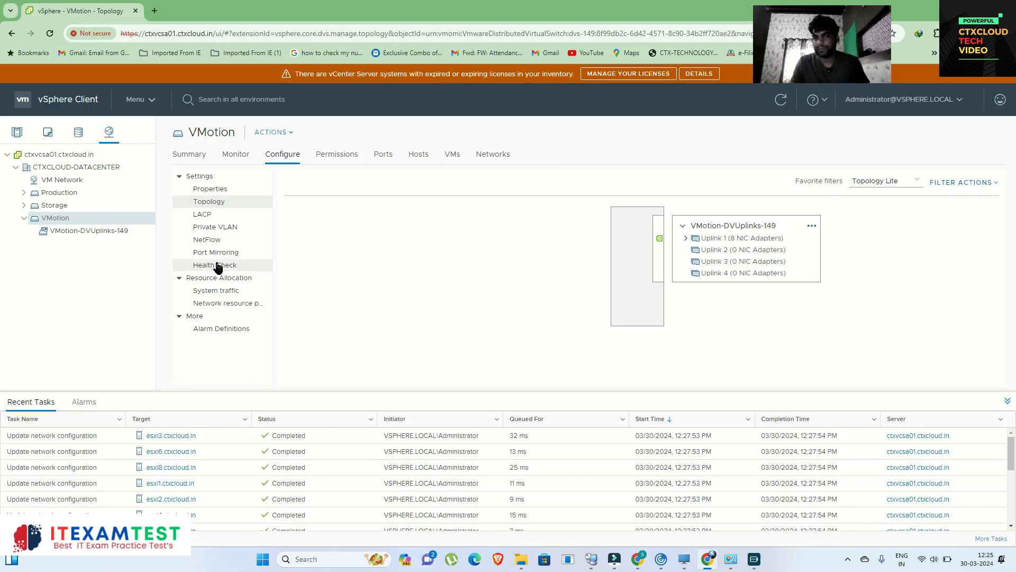
{"action": "right_click", "coordinate": [55, 219]}
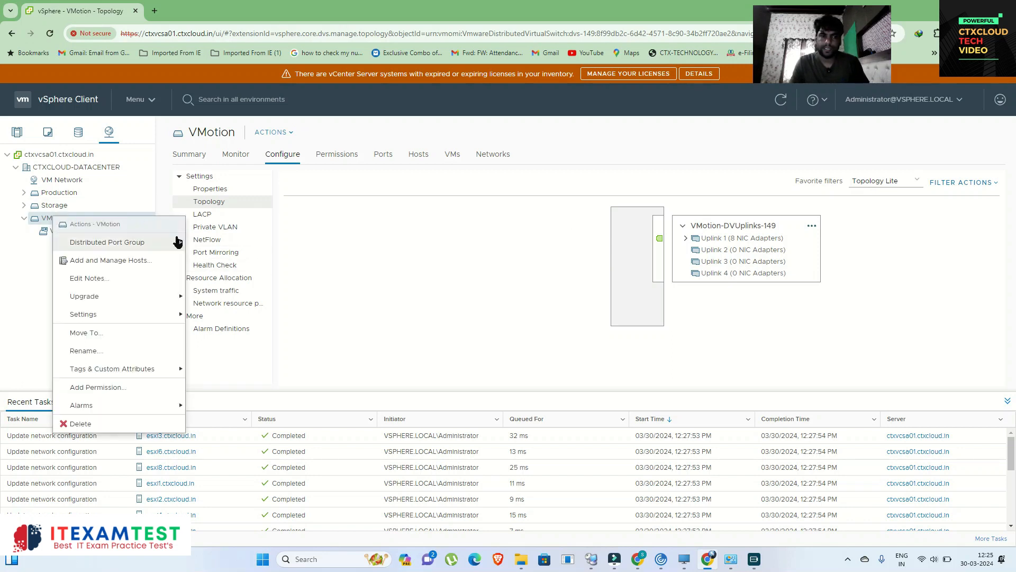
{"action": "mouse_move", "coordinate": [136, 244]}
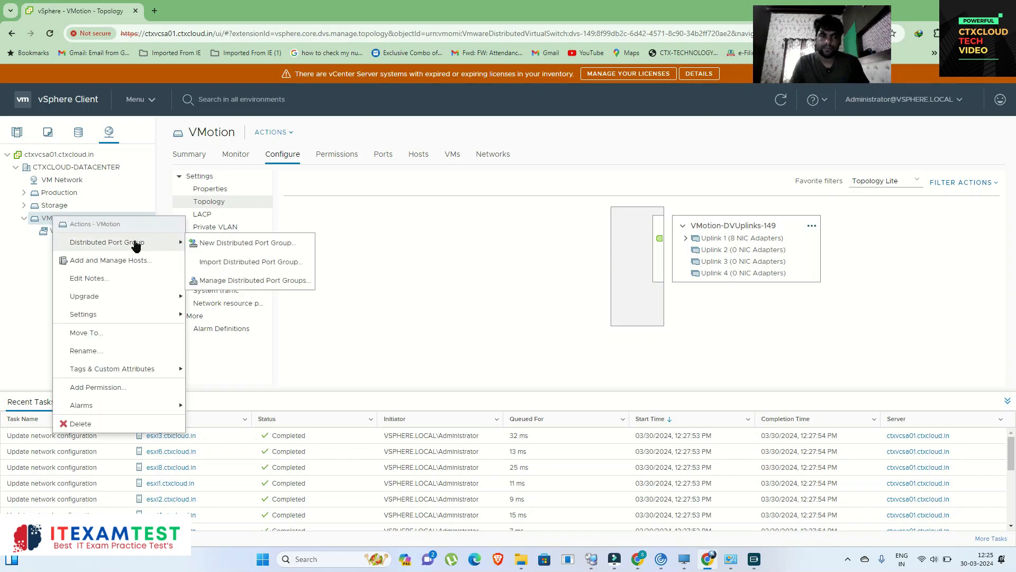
{"action": "left_click", "coordinate": [235, 244]}
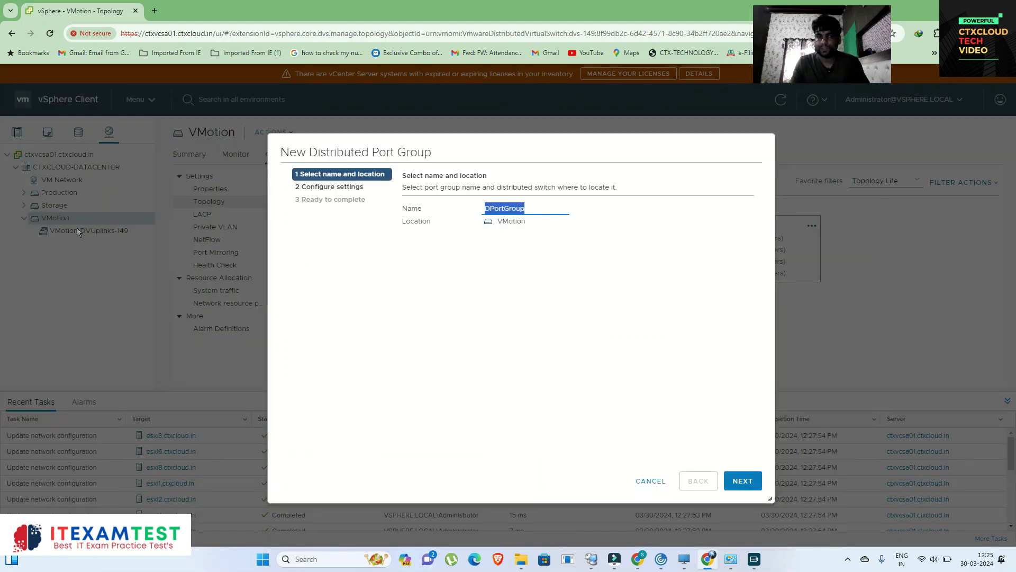
{"action": "key", "text": "BackSpace"}
{"action": "type", "text": "Vmotio"}
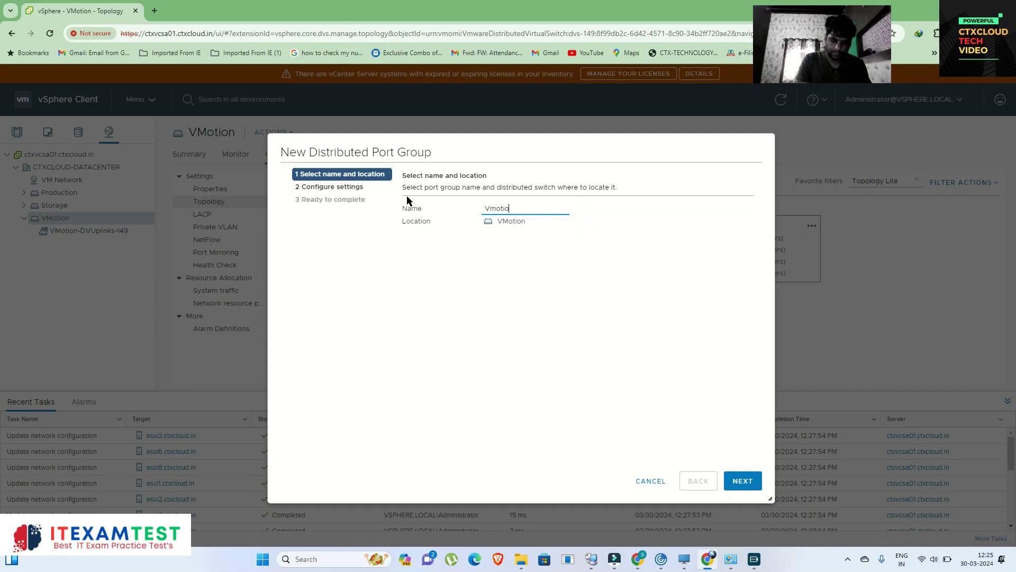
{"action": "type", "text": "n-DV-PG"}
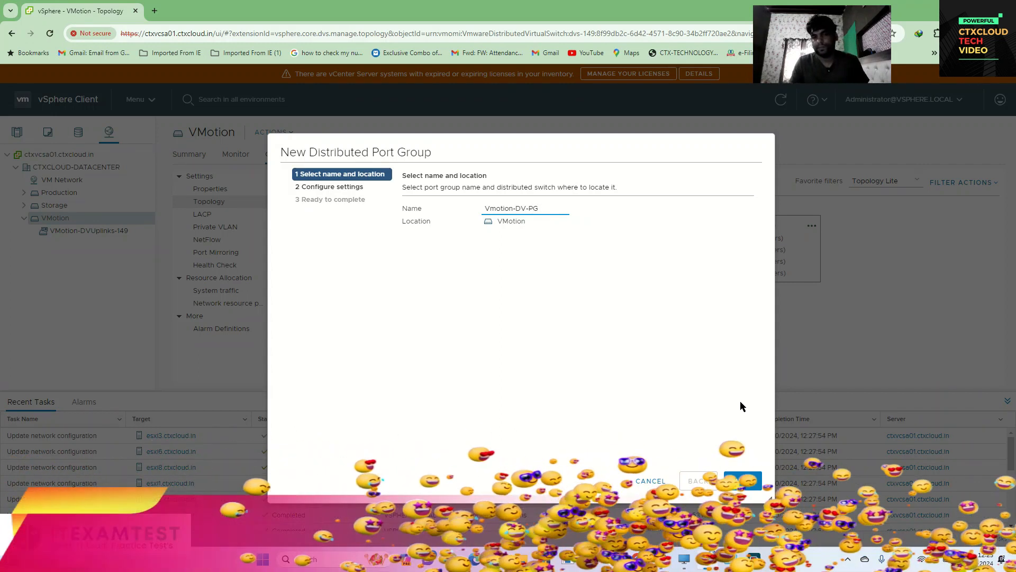
{"action": "left_click", "coordinate": [741, 482]}
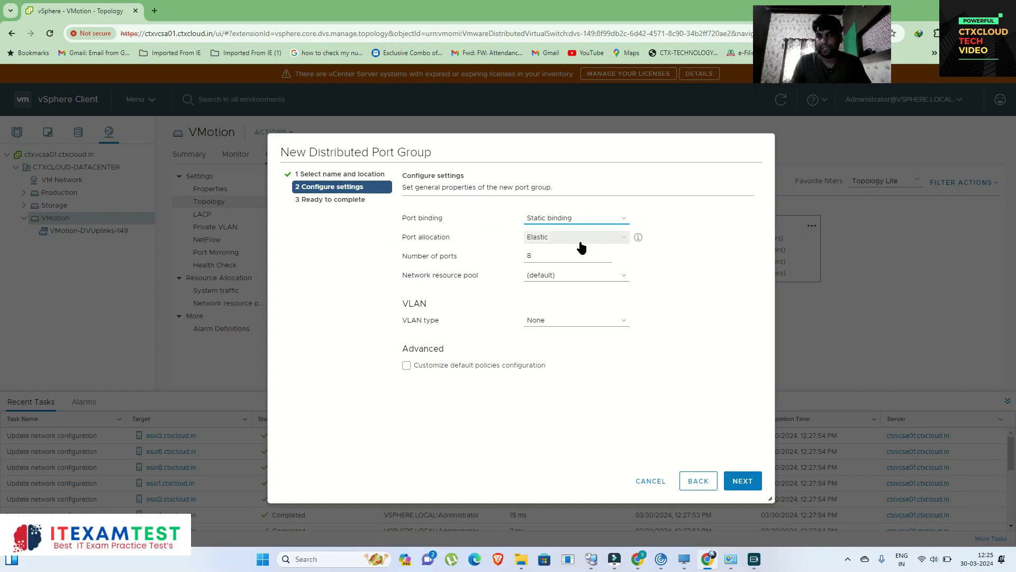
{"action": "left_click", "coordinate": [743, 480]}
{"action": "left_click", "coordinate": [744, 480]}
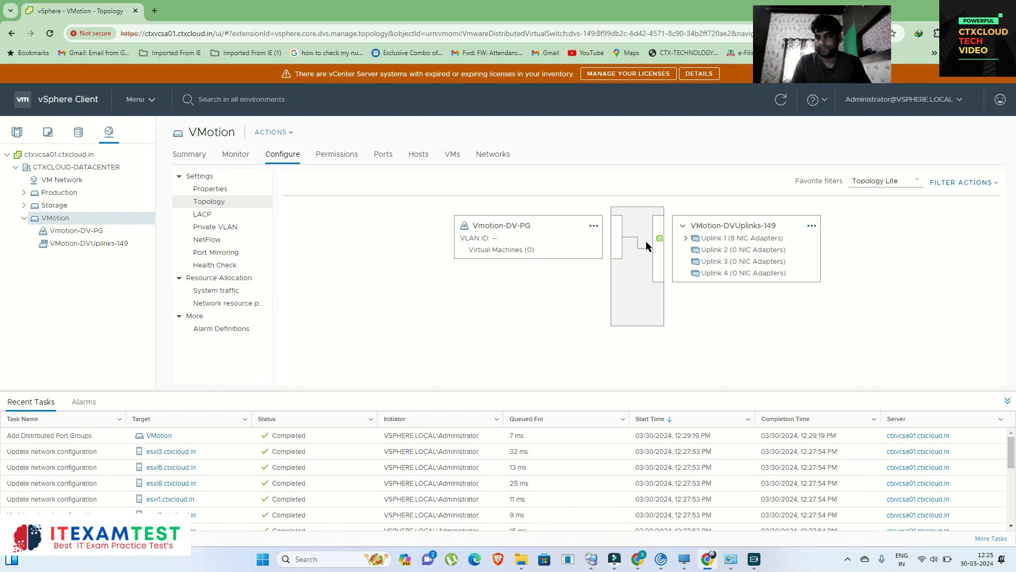
{"action": "left_click", "coordinate": [685, 239]}
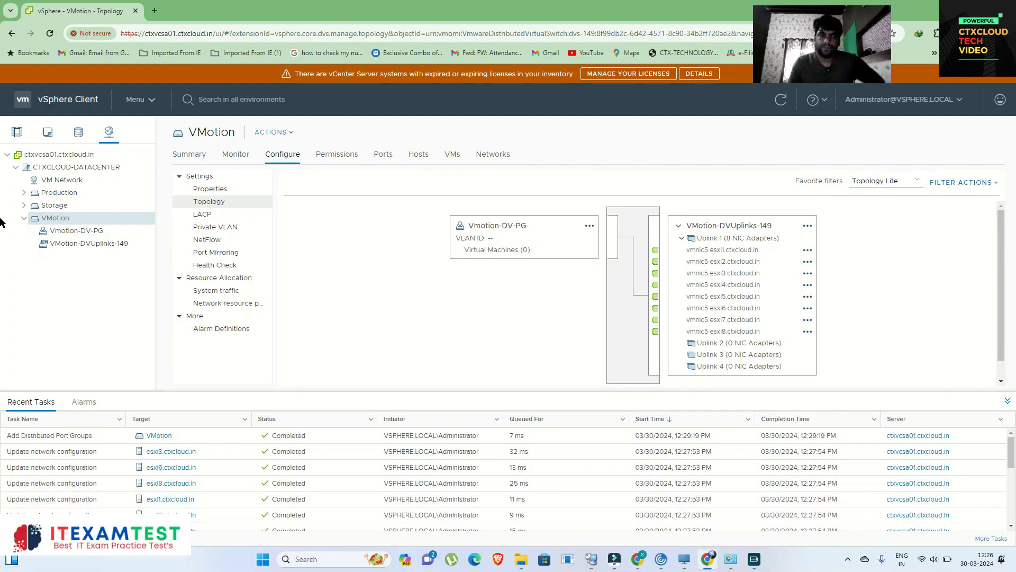
Start managing host networking on the VMotion switch again, selecting all eight attached hosts
{"action": "right_click", "coordinate": [71, 224]}
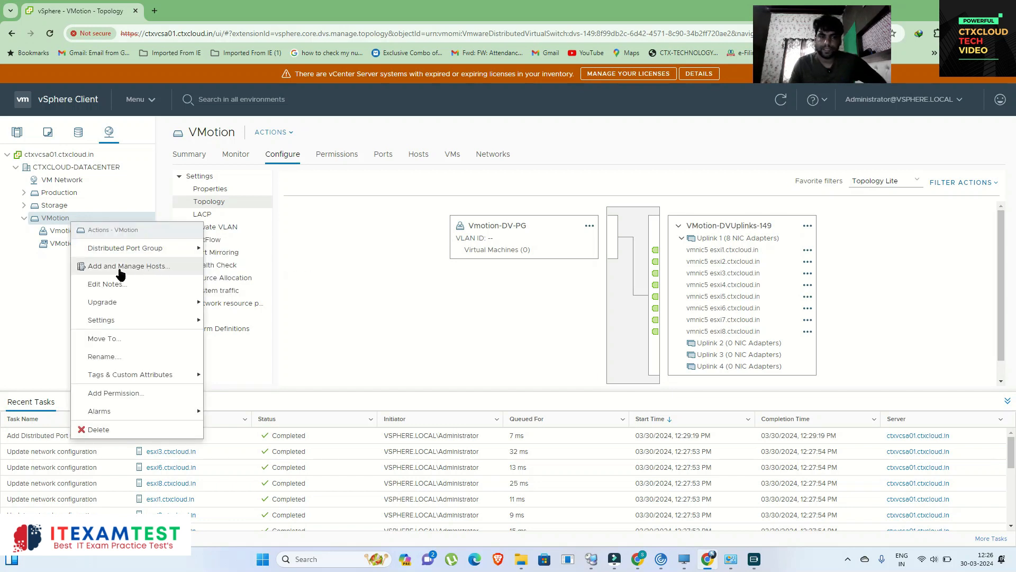
{"action": "left_click", "coordinate": [137, 269]}
{"action": "left_click", "coordinate": [406, 256]}
{"action": "left_click", "coordinate": [738, 466]}
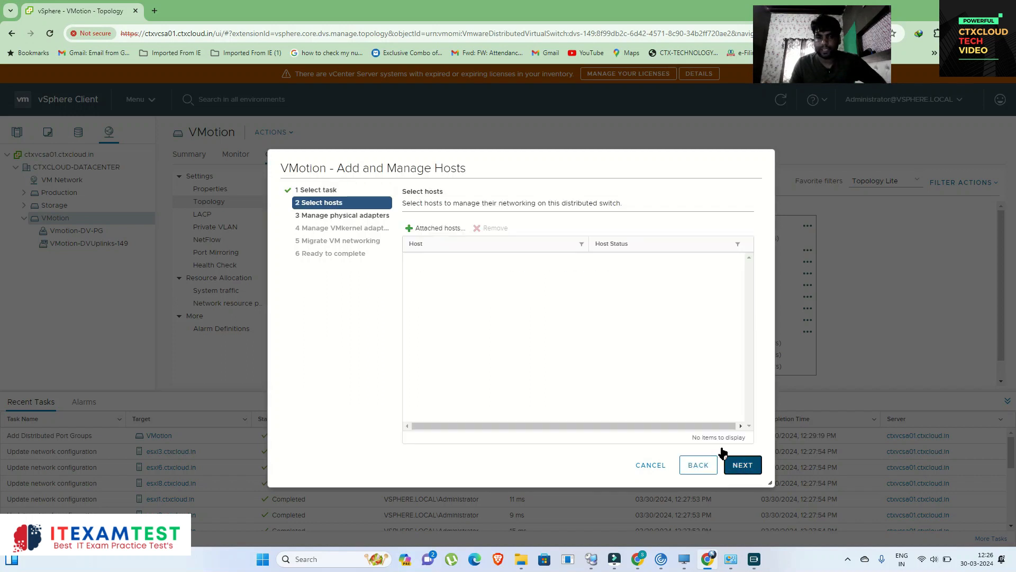
{"action": "left_click", "coordinate": [432, 228]}
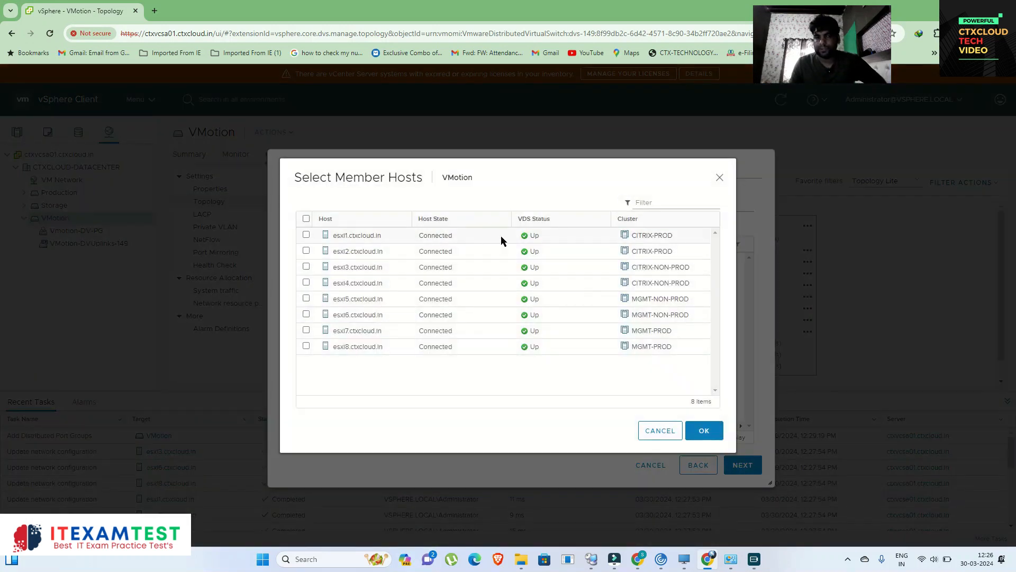
{"action": "left_click", "coordinate": [306, 220]}
{"action": "left_click", "coordinate": [703, 430]}
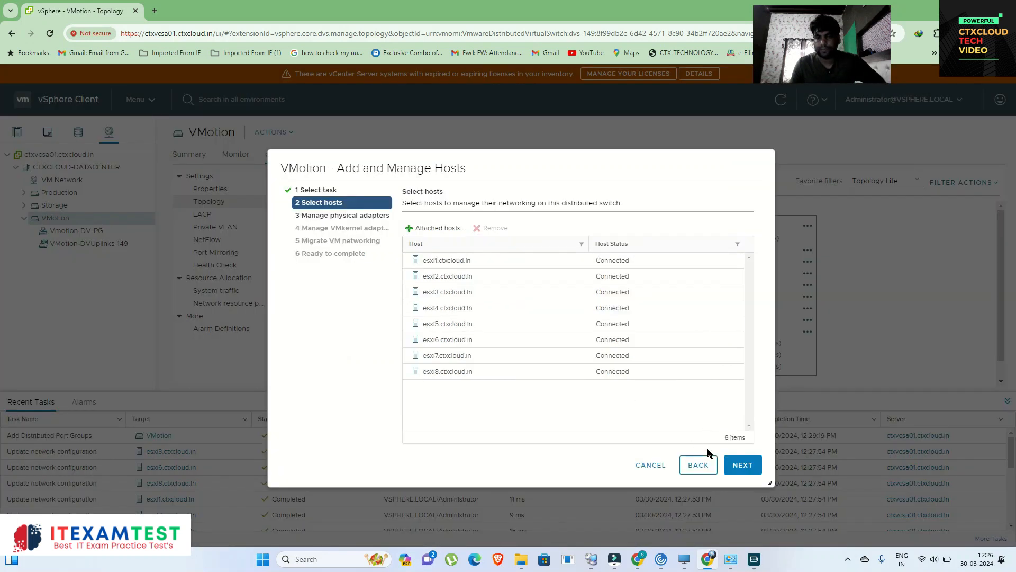
Keep the physical adapter assignments as they are and review the VMkernel adapters and source port groups of every host
{"action": "left_click", "coordinate": [753, 465]}
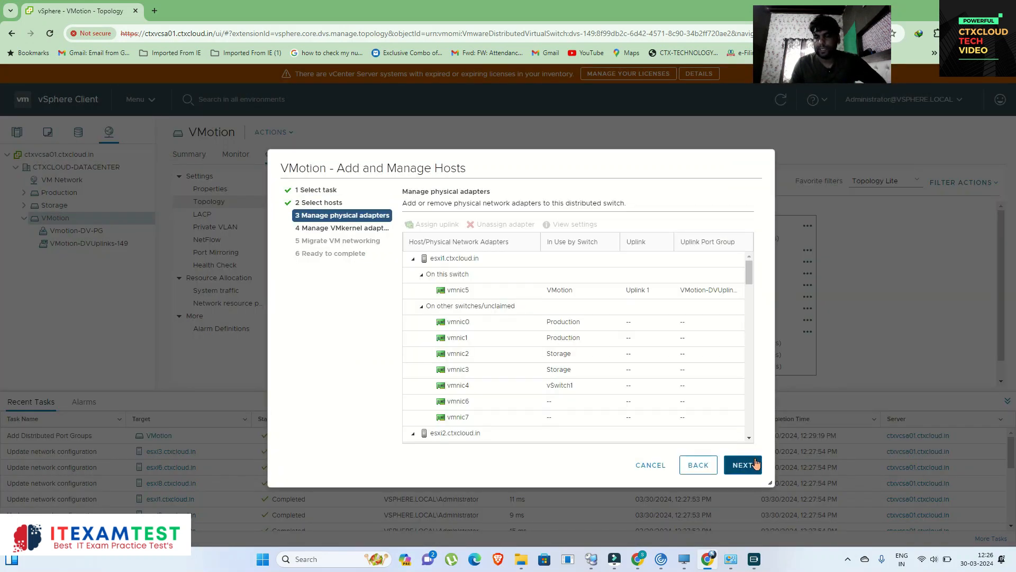
{"action": "left_click", "coordinate": [751, 471]}
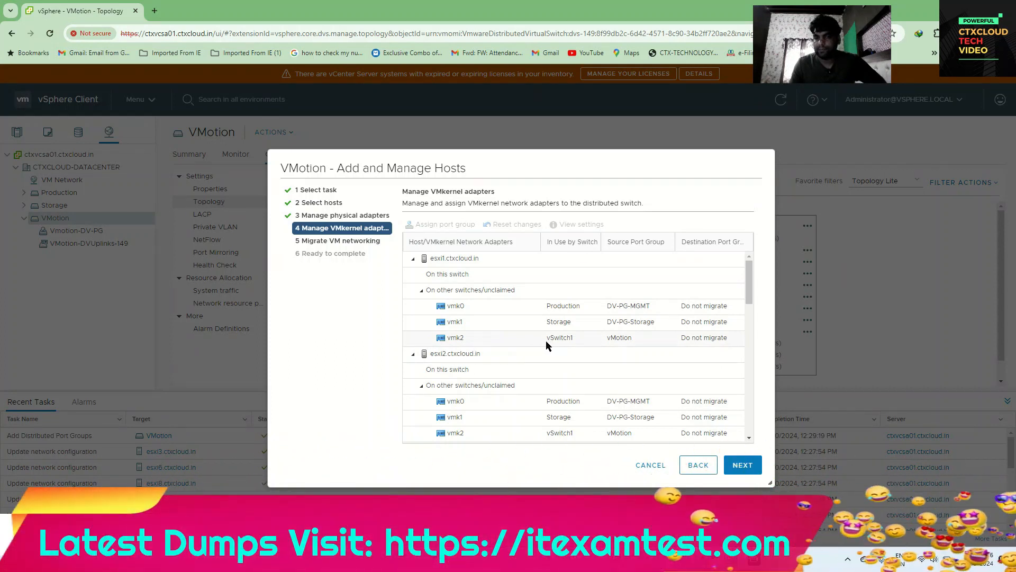
{"action": "scroll", "coordinate": [592, 365], "scroll_direction": "down", "scroll_amount": 2}
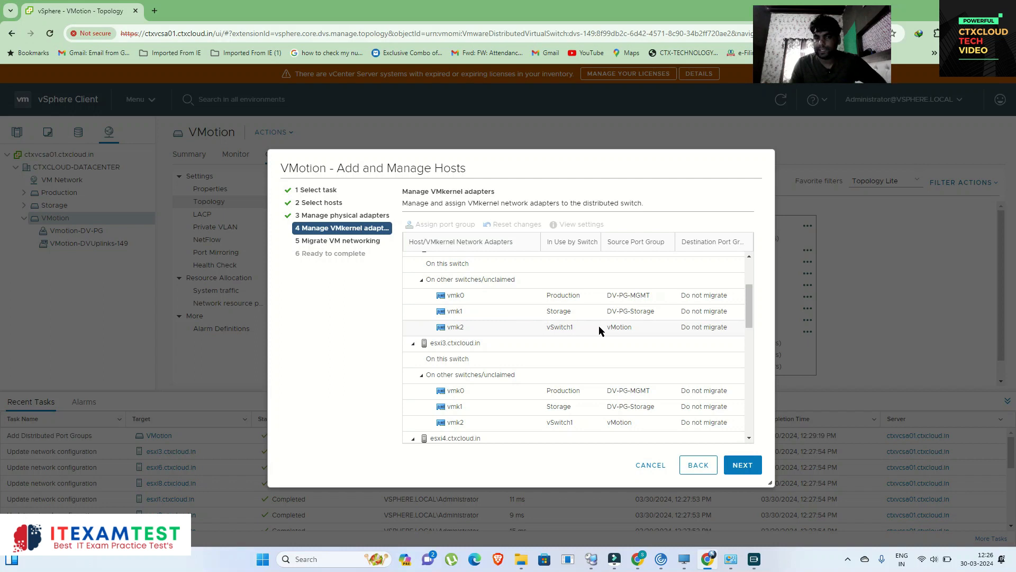
{"action": "scroll", "coordinate": [545, 341], "scroll_direction": "down", "scroll_amount": 3}
{"action": "scroll", "coordinate": [629, 283], "scroll_direction": "down", "scroll_amount": 5}
{"action": "scroll", "coordinate": [633, 394], "scroll_direction": "up", "scroll_amount": 10}
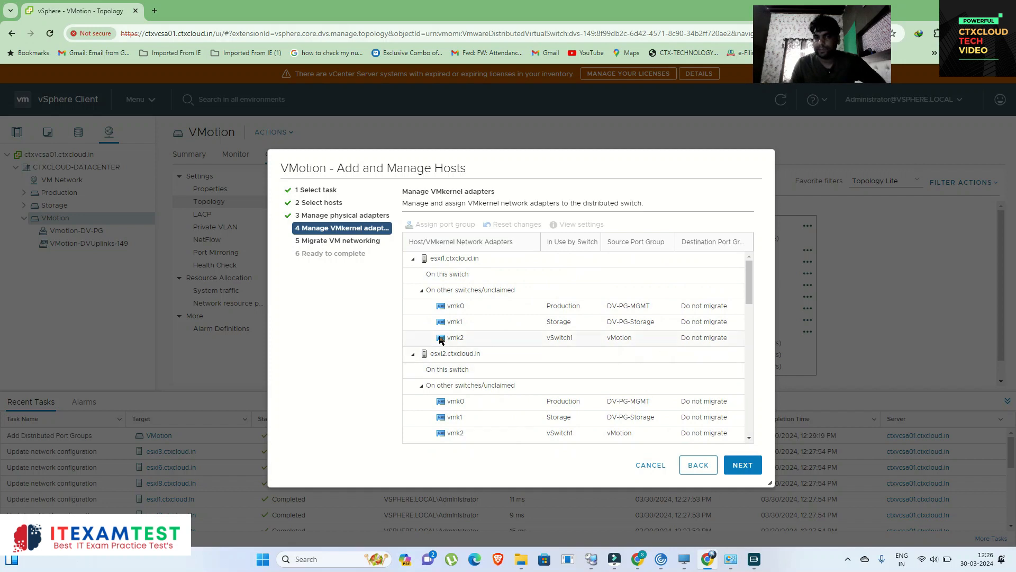
Reassign vmk2 to Vmotion-DV-PG on all hosts, finish without migrating VM networking, and expand the port group's VMkernel ports in the topology
{"action": "left_click", "coordinate": [447, 337]}
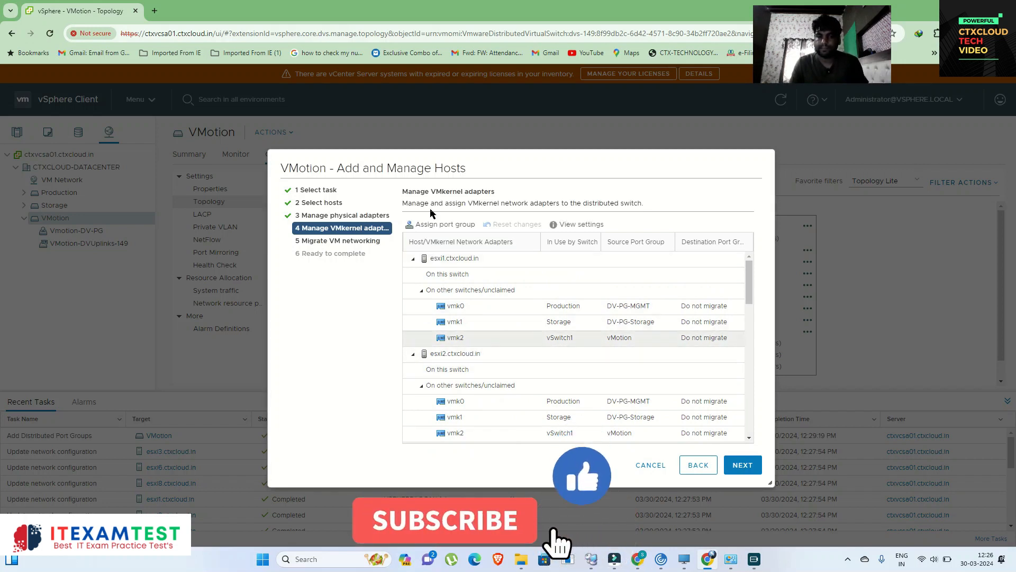
{"action": "left_click", "coordinate": [425, 225]}
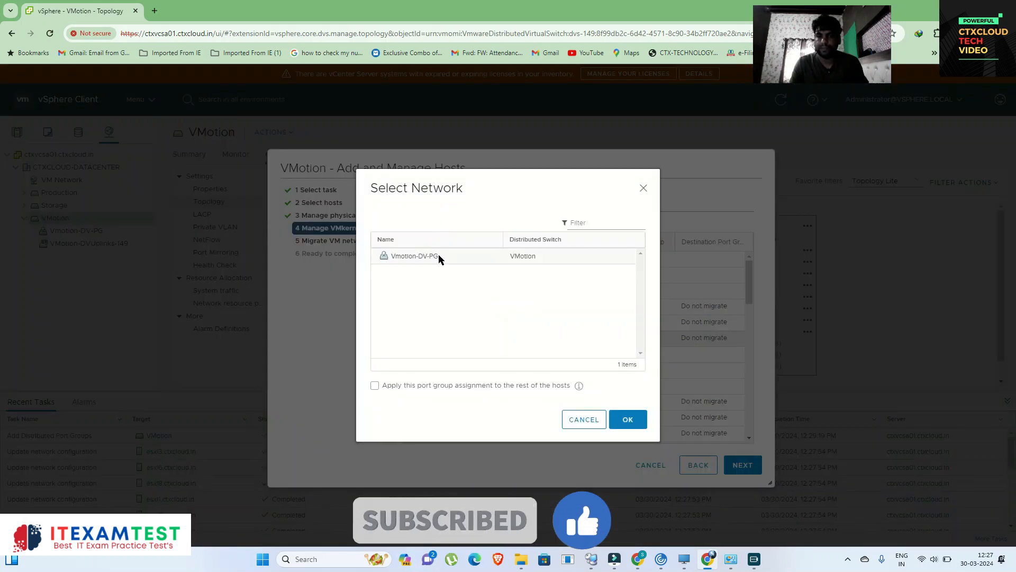
{"action": "left_click", "coordinate": [390, 255]}
{"action": "left_click", "coordinate": [374, 386]}
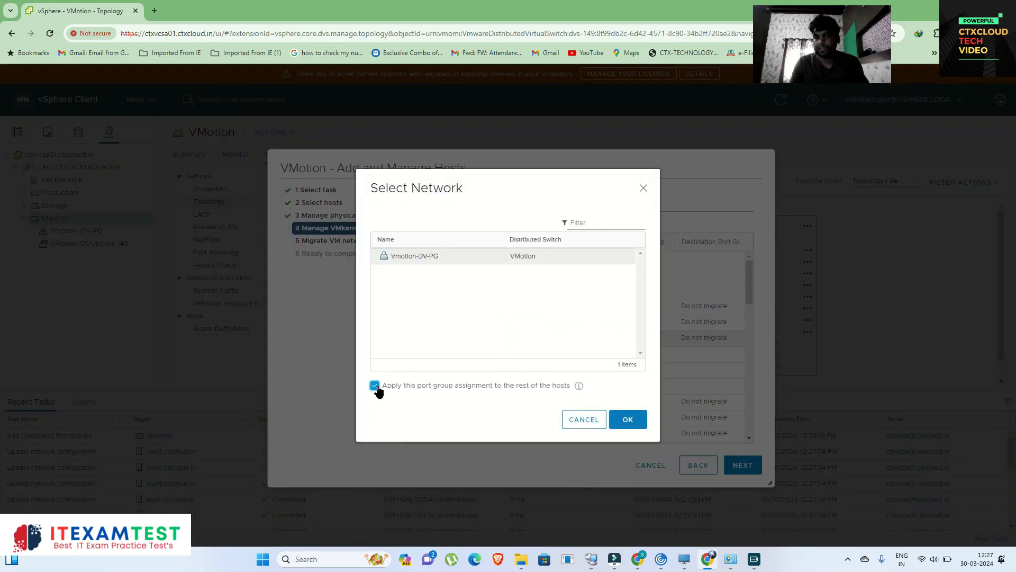
{"action": "left_click", "coordinate": [617, 420]}
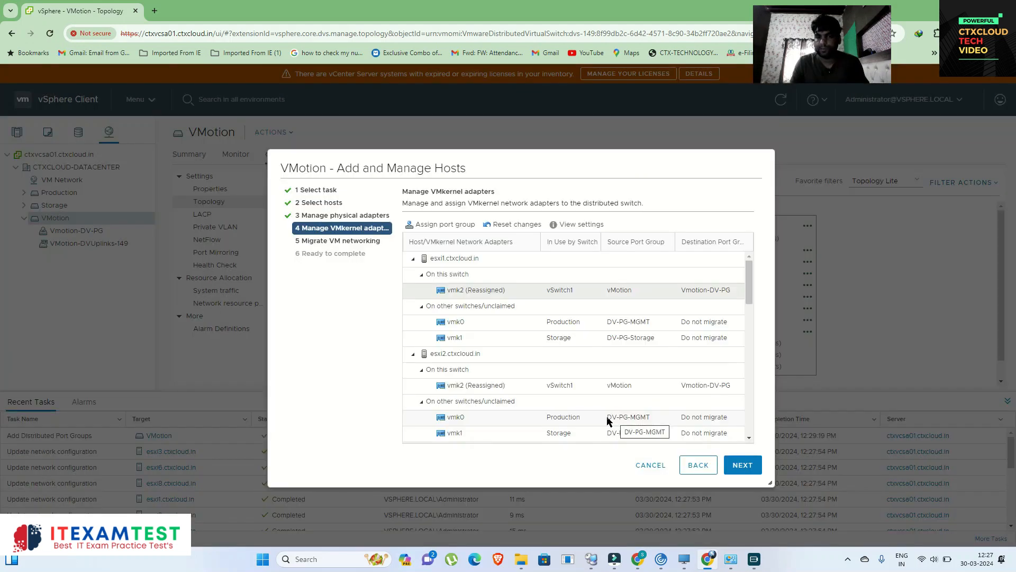
{"action": "left_click", "coordinate": [737, 469]}
{"action": "left_click", "coordinate": [737, 467]}
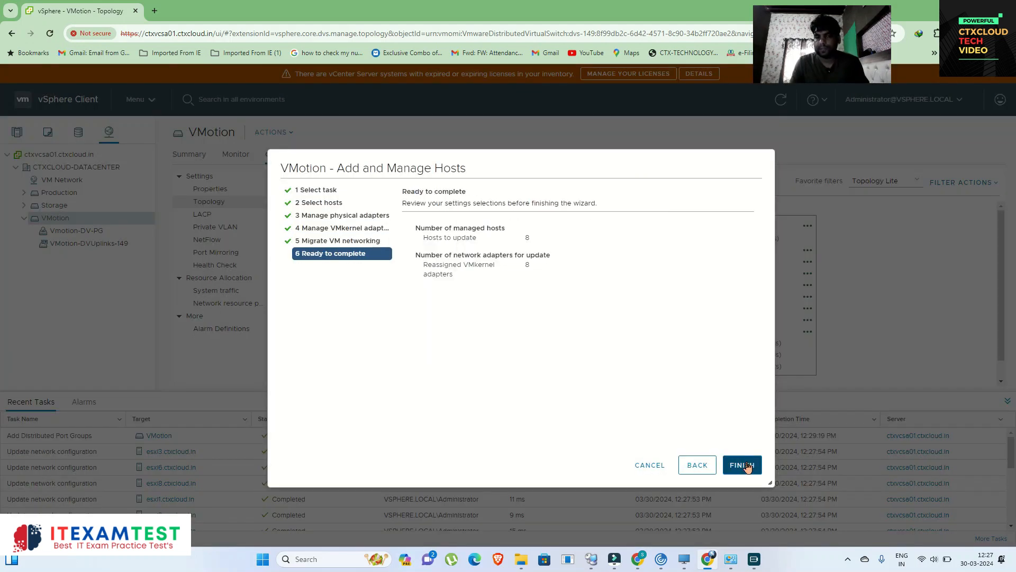
{"action": "left_click", "coordinate": [743, 465]}
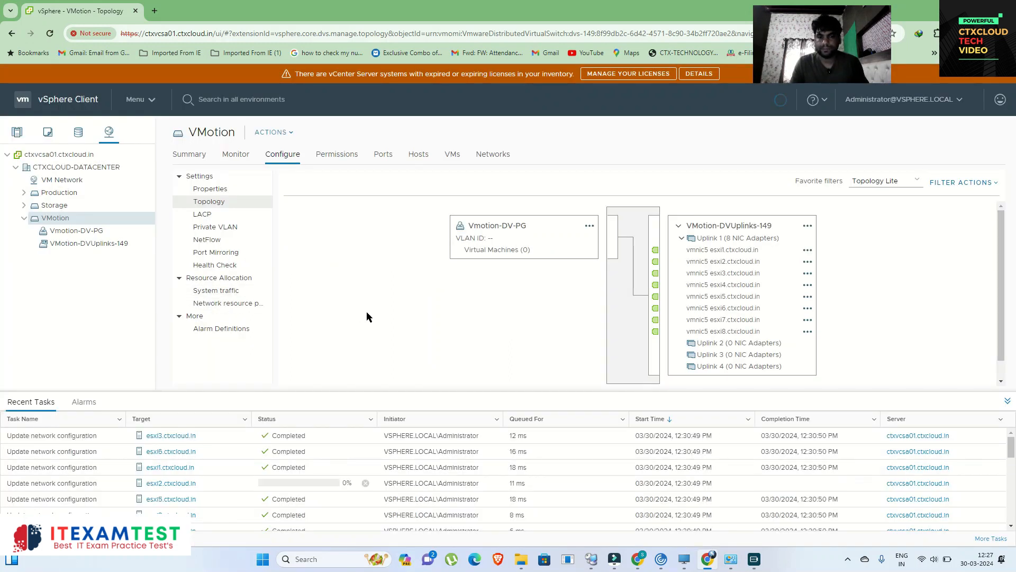
{"action": "left_click", "coordinate": [459, 250]}
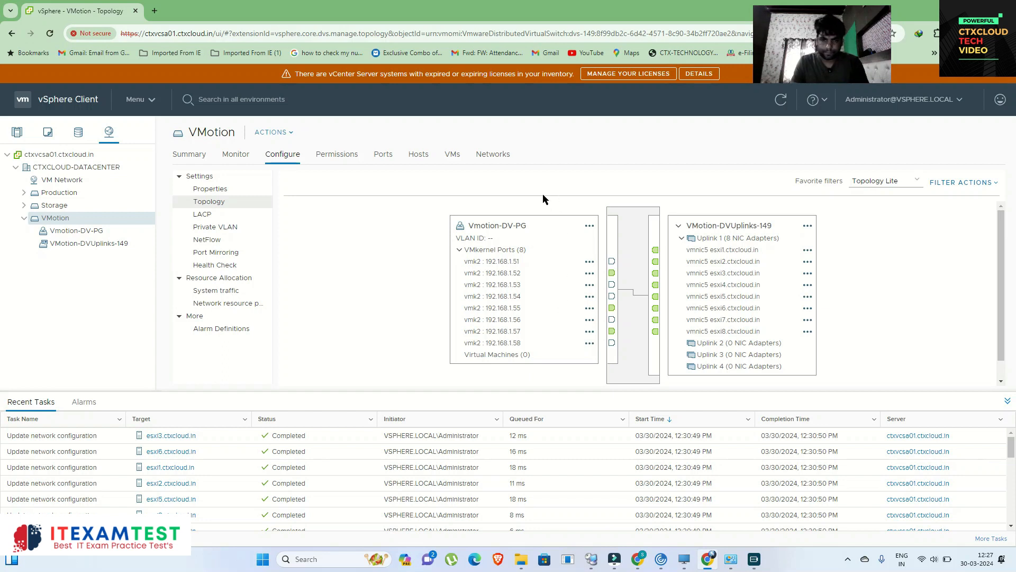
Examine the Production switch's topology, expanding the Citrix-Servers-DV-PG virtual machines, the DV-PG-MGMT VMkernel ports and the Uplink 2 adapters
{"action": "left_click", "coordinate": [23, 218]}
{"action": "left_click", "coordinate": [60, 192]}
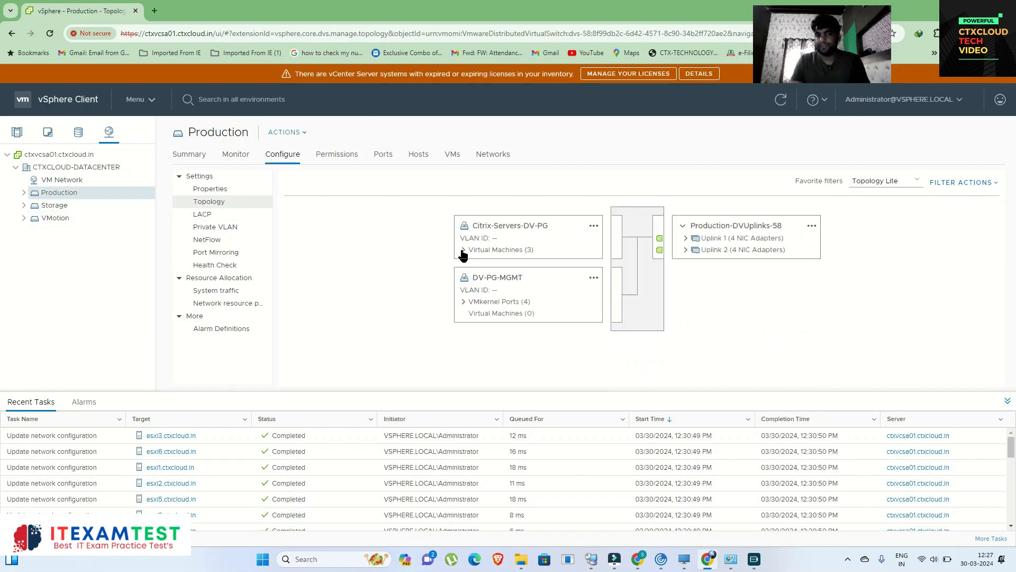
{"action": "left_click", "coordinate": [461, 250]}
{"action": "left_click", "coordinate": [460, 337]}
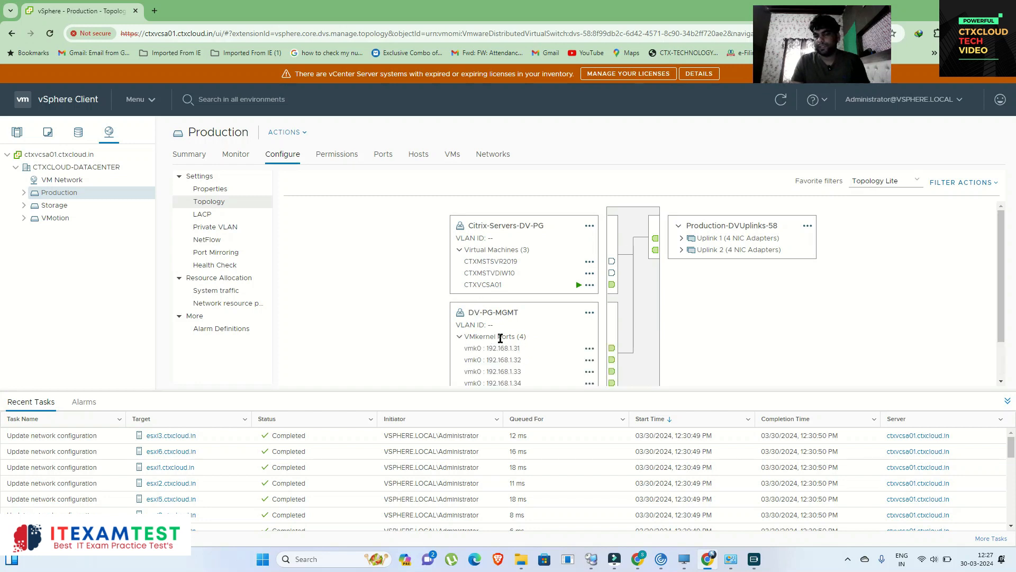
{"action": "left_click_drag", "start_coordinate": [500, 338], "coordinate": [540, 338]}
{"action": "left_click", "coordinate": [538, 339]}
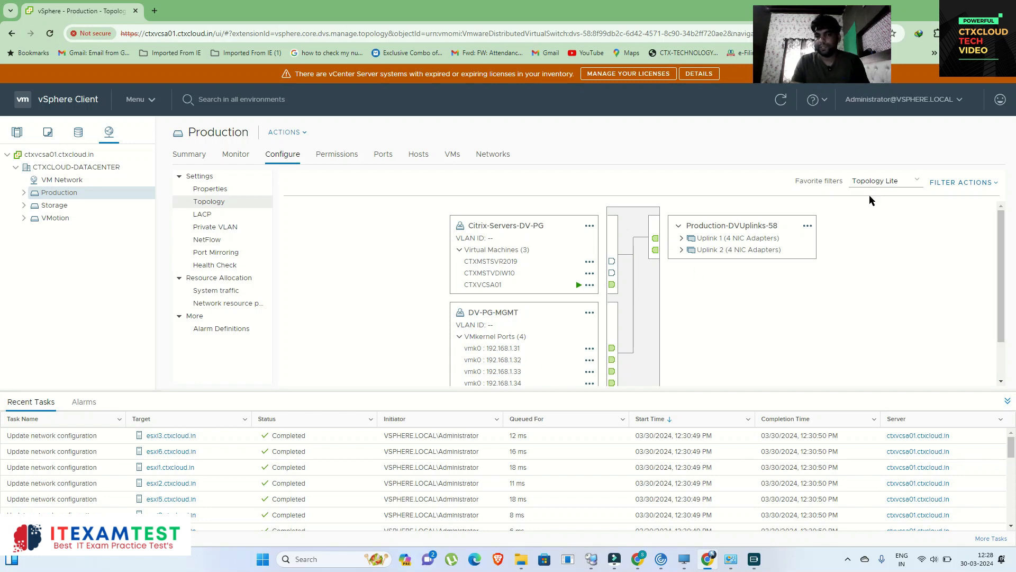
{"action": "left_click", "coordinate": [682, 250]}
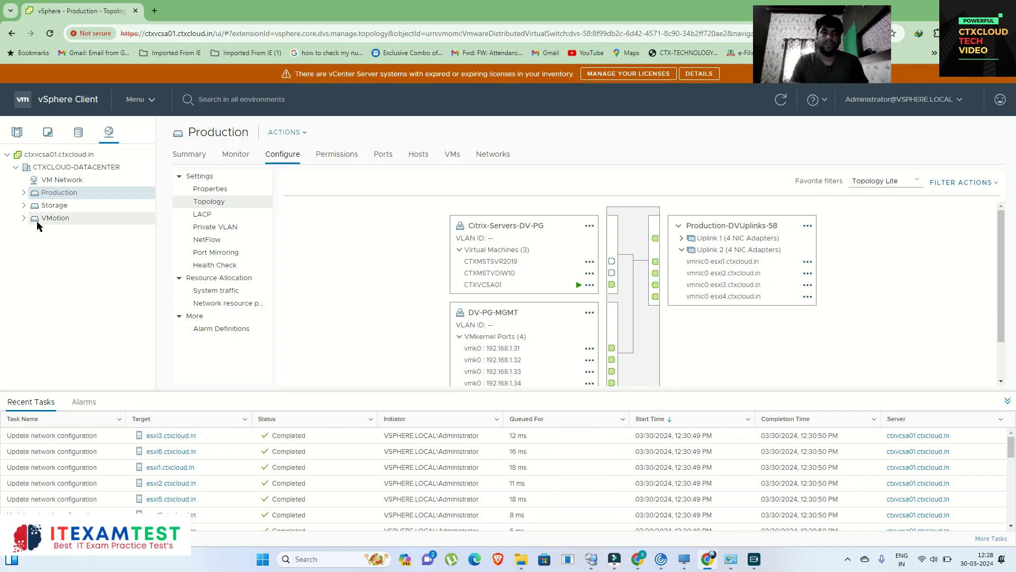
{"action": "right_click", "coordinate": [63, 198]}
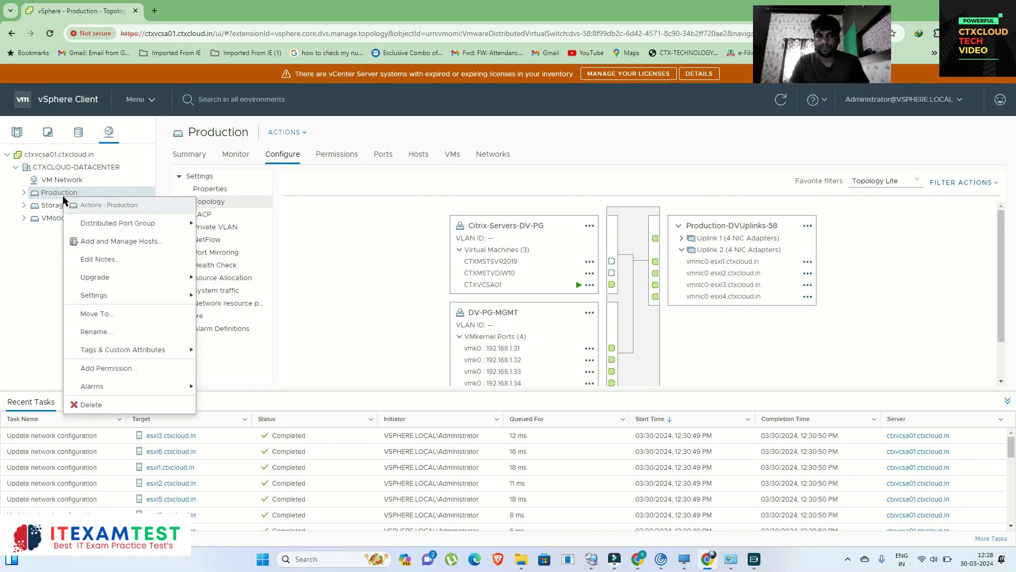
{"action": "left_click", "coordinate": [111, 247]}
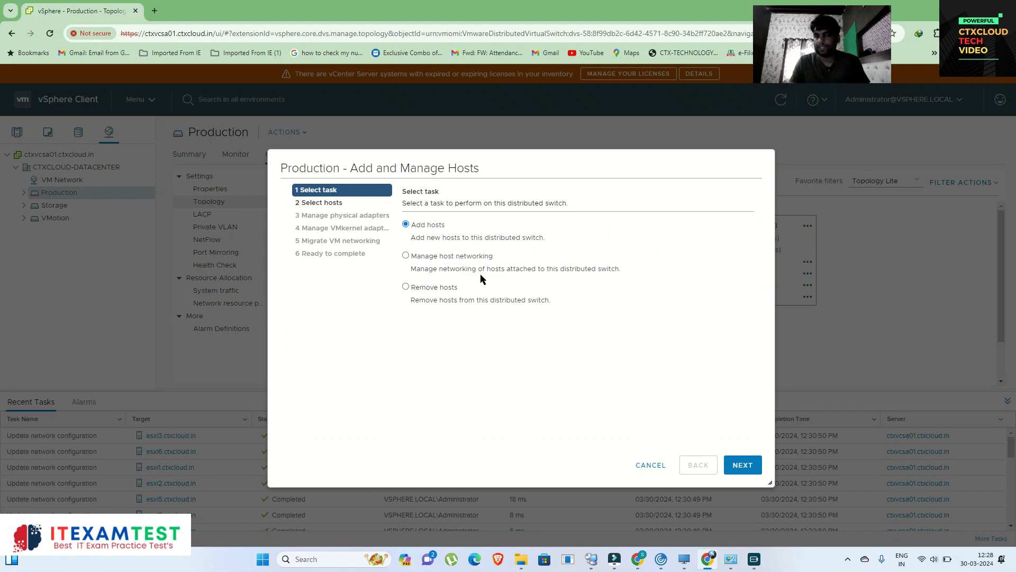
{"action": "left_click", "coordinate": [743, 464]}
{"action": "left_click", "coordinate": [409, 228]}
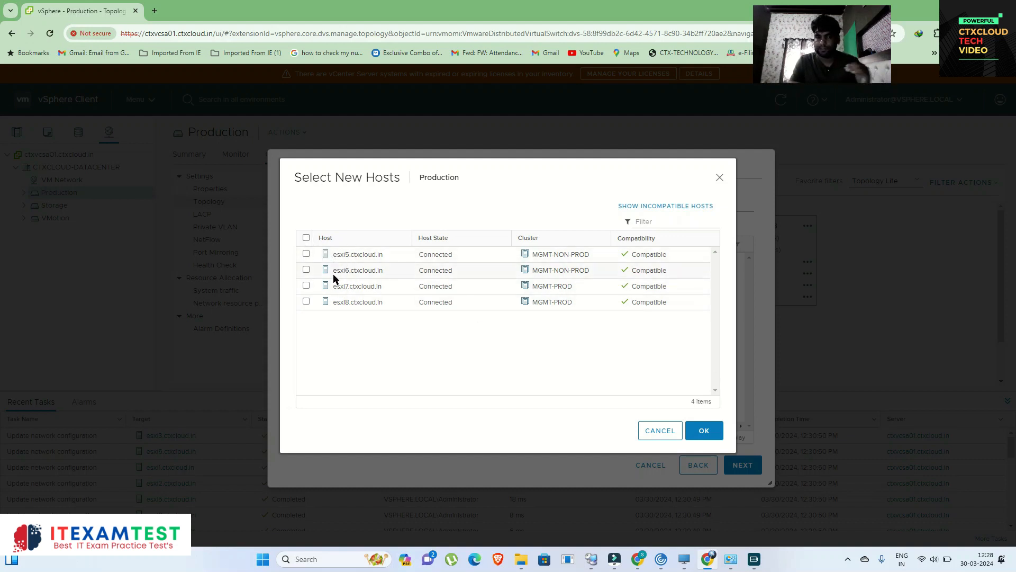
{"action": "left_click", "coordinate": [307, 238]}
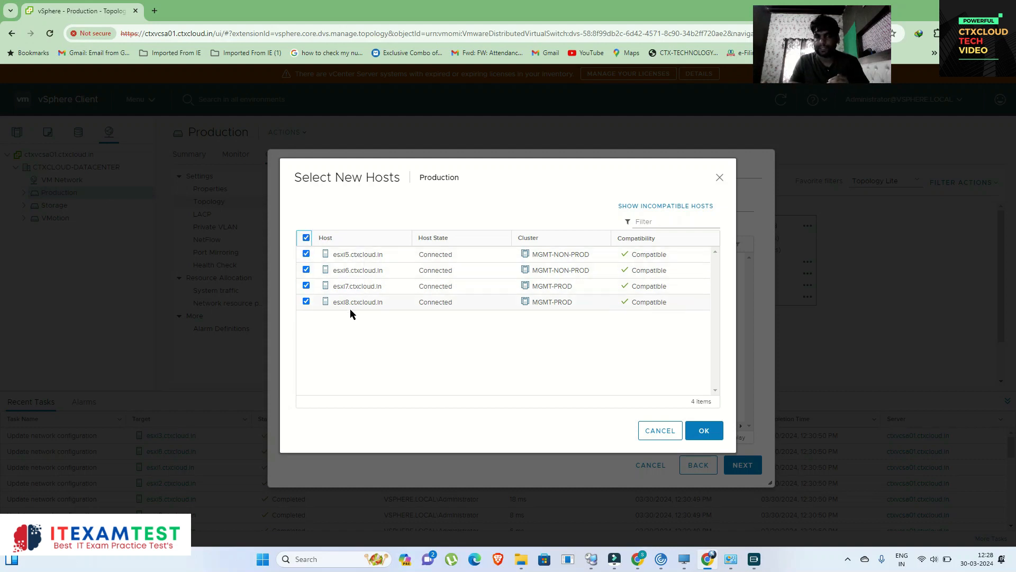
{"action": "left_click", "coordinate": [704, 426]}
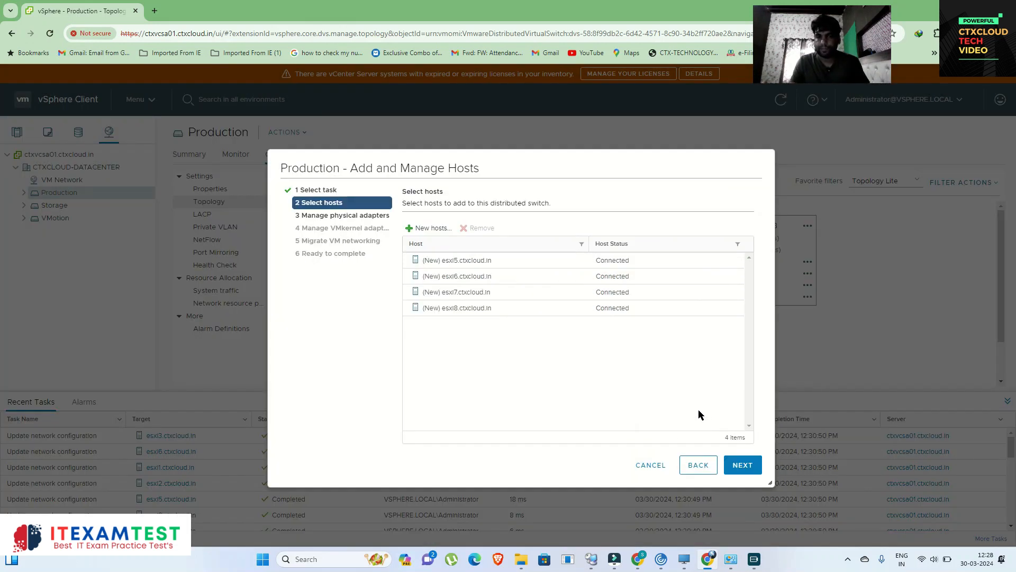
{"action": "left_click", "coordinate": [744, 466]}
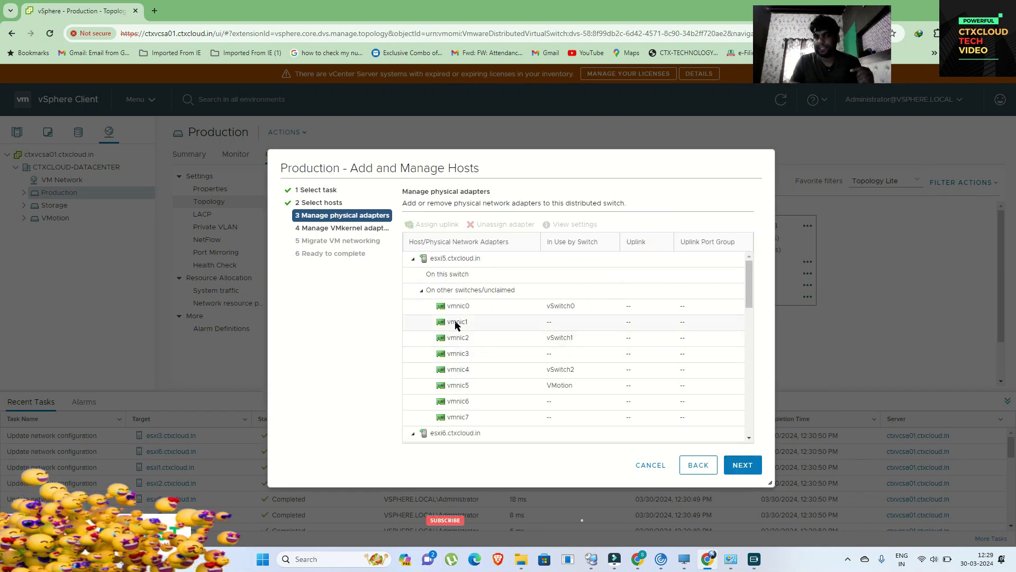
{"action": "left_click", "coordinate": [455, 323]}
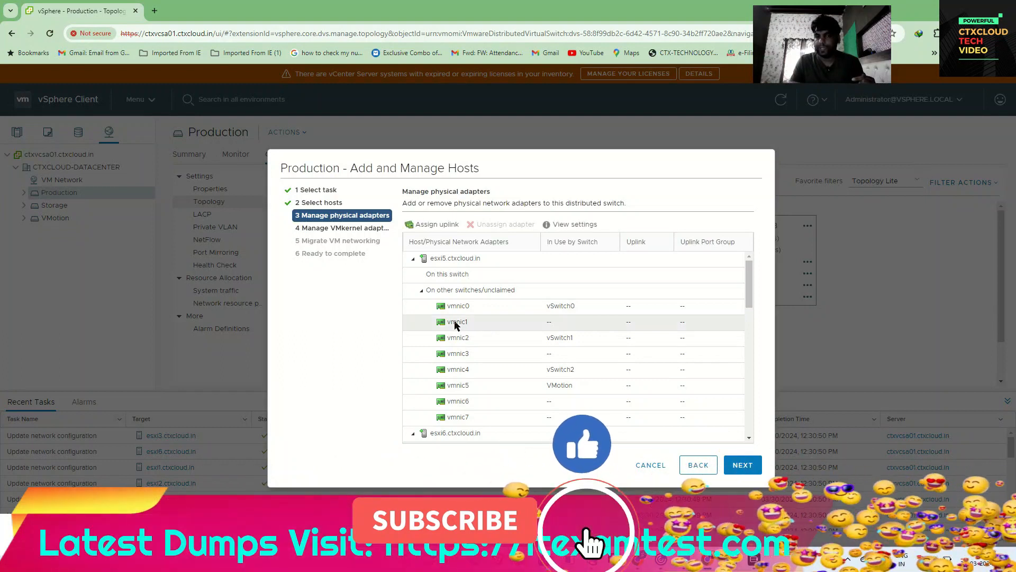
{"action": "left_click", "coordinate": [437, 225]}
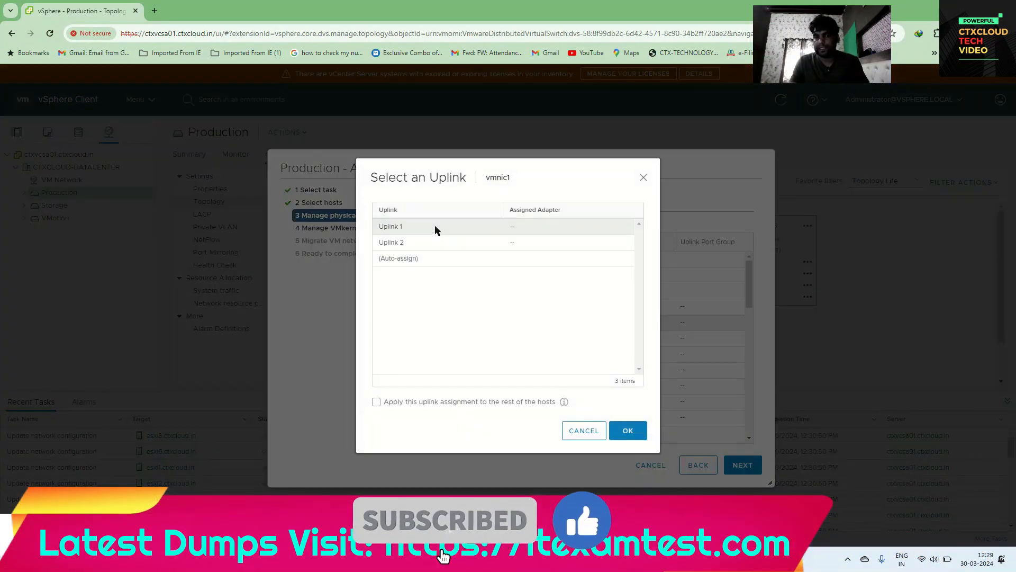
{"action": "left_click", "coordinate": [391, 227]}
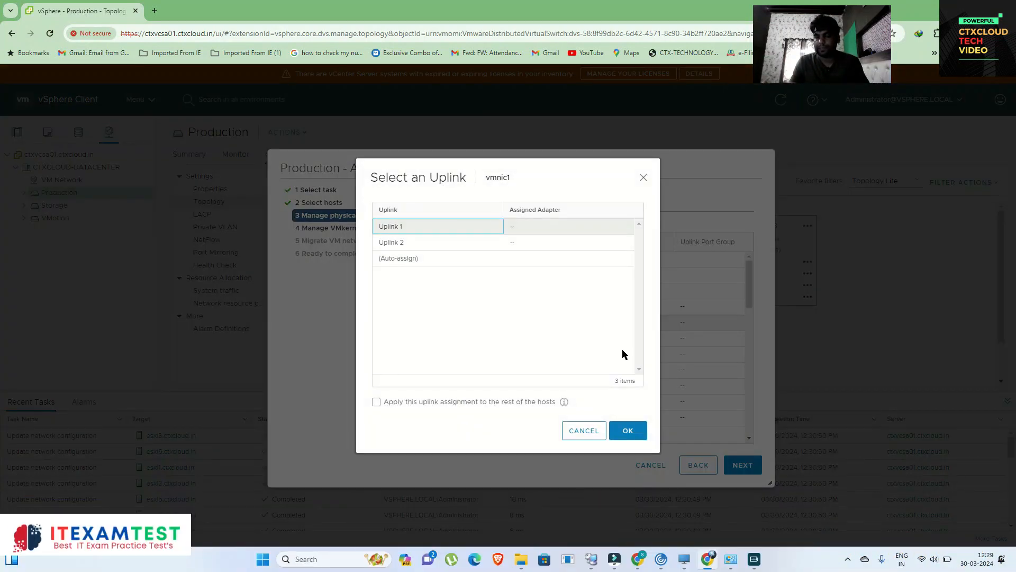
{"action": "left_click", "coordinate": [591, 426]}
{"action": "left_click", "coordinate": [651, 464]}
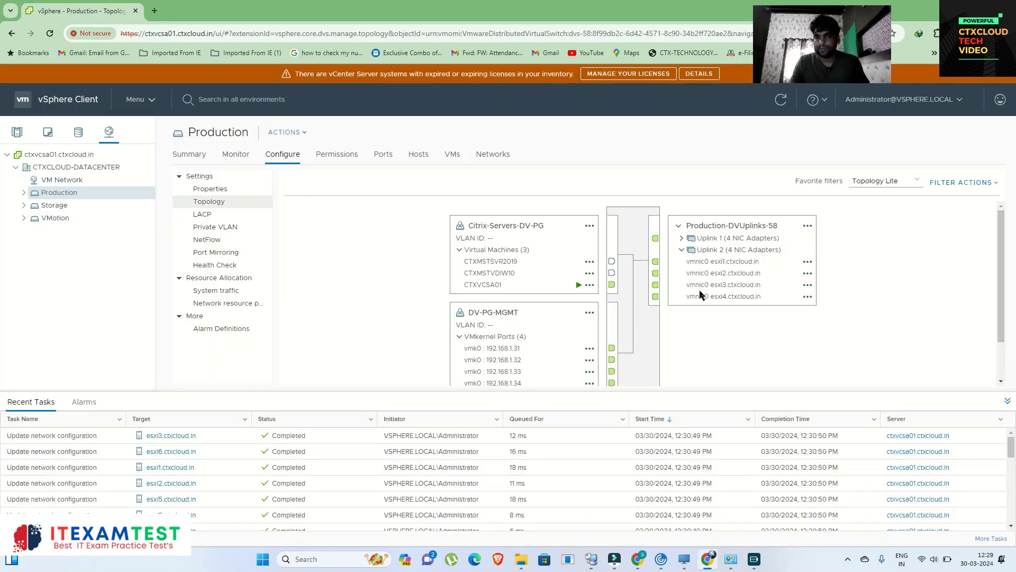
Expand Uplink 1 in the Production topology and start adding hosts esxi5 to esxi8 to the Production switch
{"action": "left_click", "coordinate": [684, 238]}
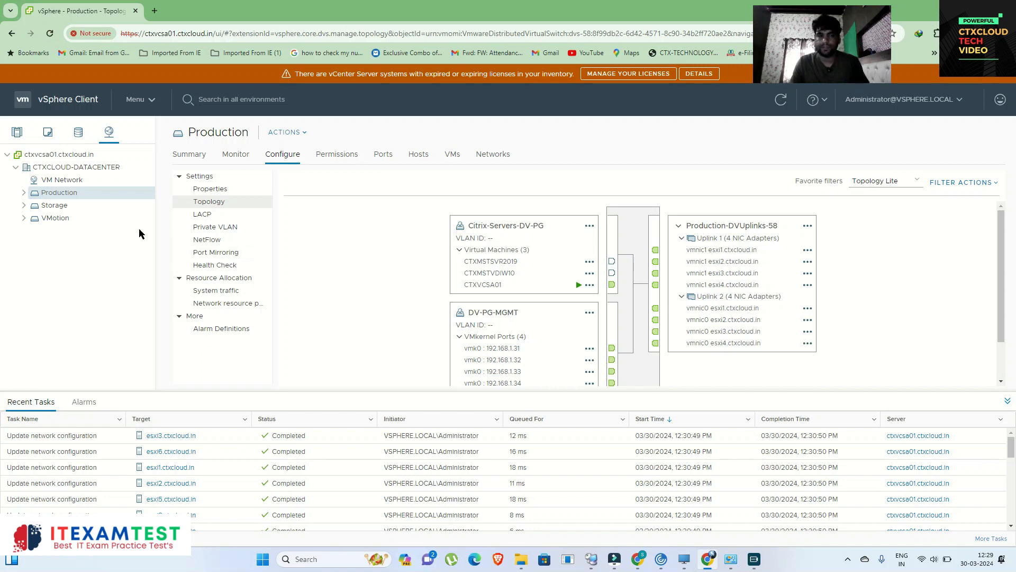
{"action": "right_click", "coordinate": [72, 199]}
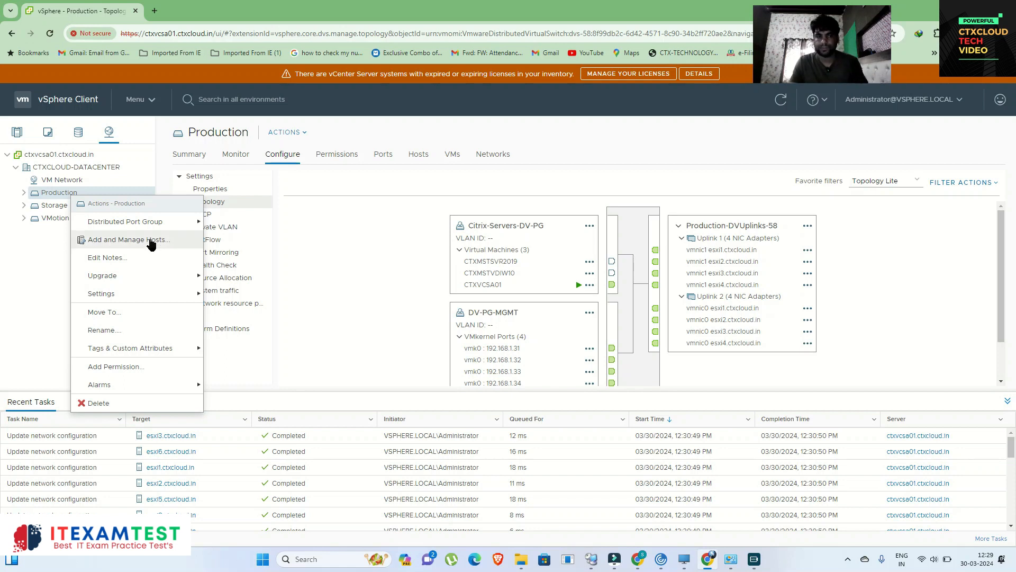
{"action": "left_click", "coordinate": [150, 240]}
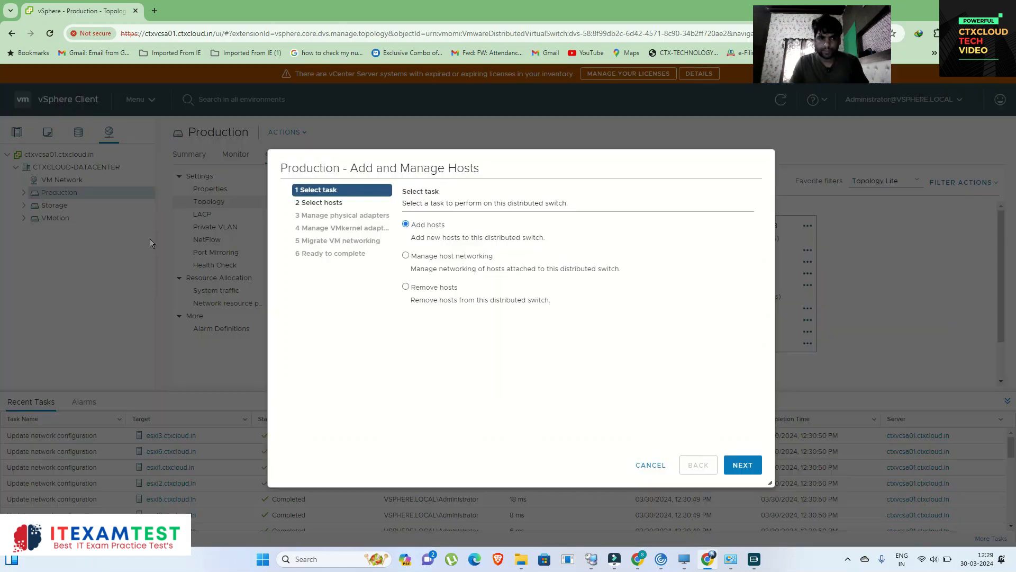
{"action": "left_click", "coordinate": [743, 464]}
{"action": "left_click", "coordinate": [422, 231]}
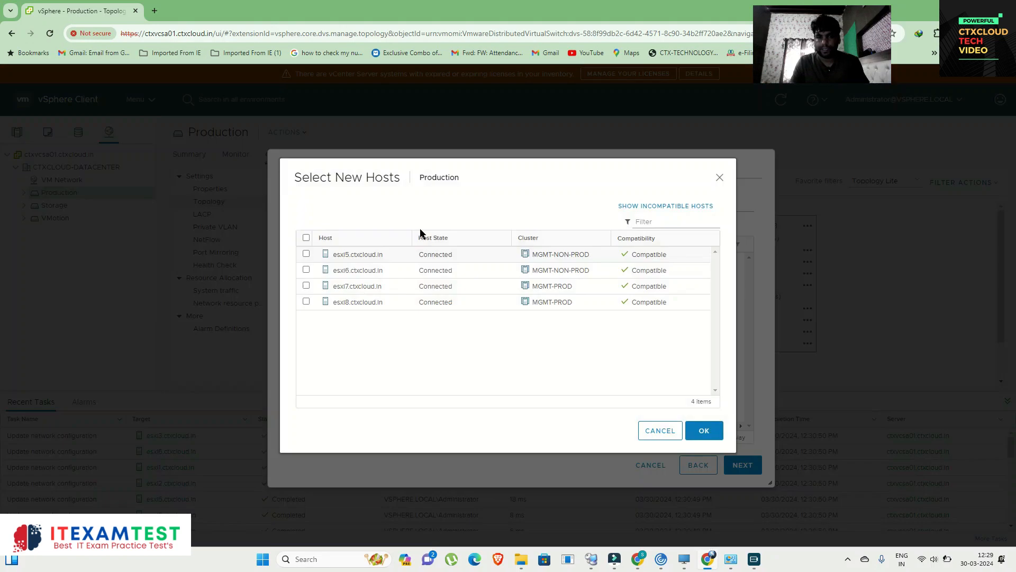
{"action": "left_click", "coordinate": [306, 239]}
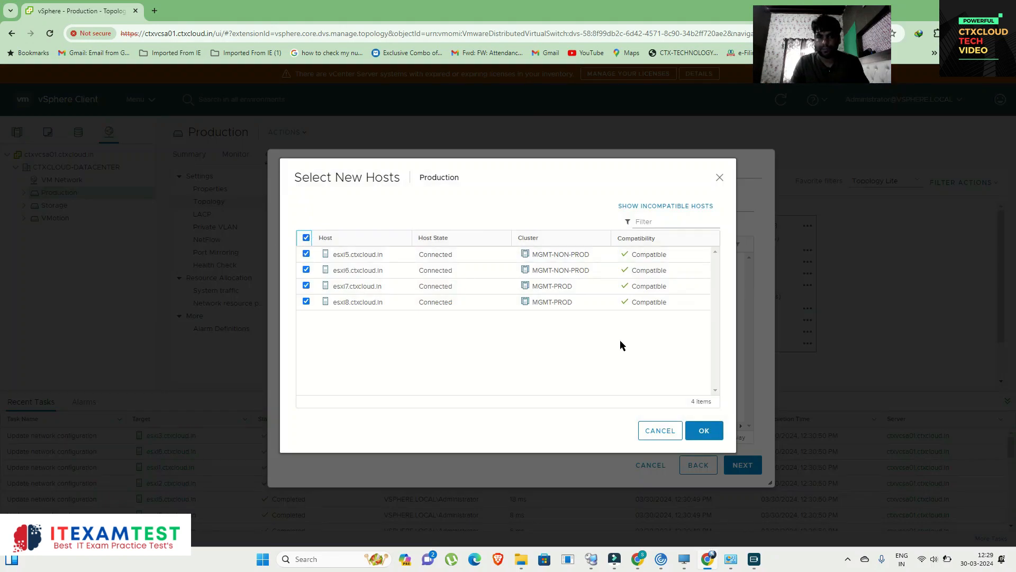
{"action": "left_click", "coordinate": [704, 430]}
Assign vmnic1 to Uplink 1 on all new hosts and finish adding them without migrating VMkernel adapters or VM networking
{"action": "left_click", "coordinate": [741, 466]}
{"action": "left_click", "coordinate": [455, 322]}
{"action": "left_click", "coordinate": [416, 225]}
{"action": "left_click", "coordinate": [396, 228]}
{"action": "left_click", "coordinate": [376, 402]}
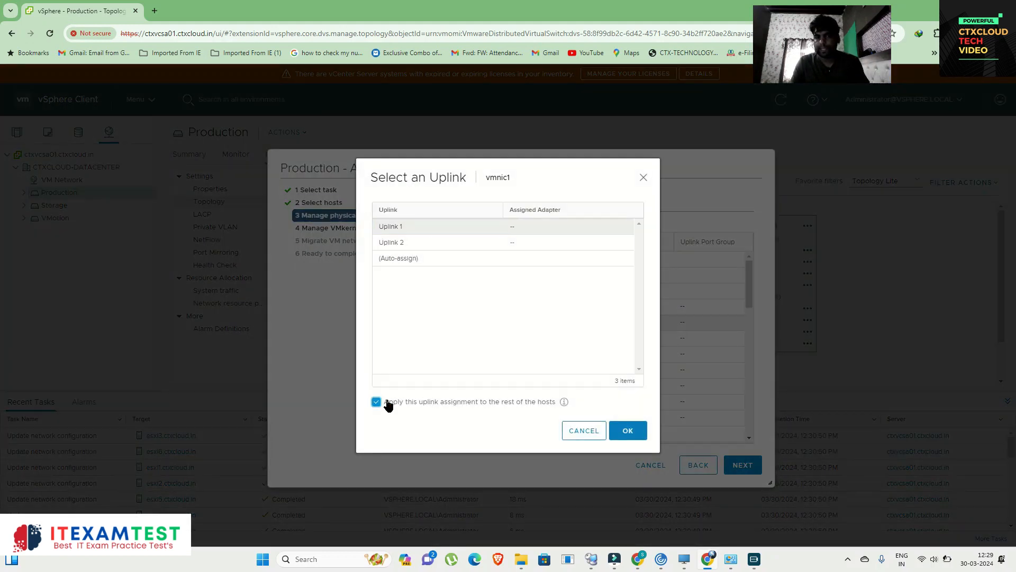
{"action": "left_click", "coordinate": [627, 431]}
{"action": "left_click", "coordinate": [742, 471]}
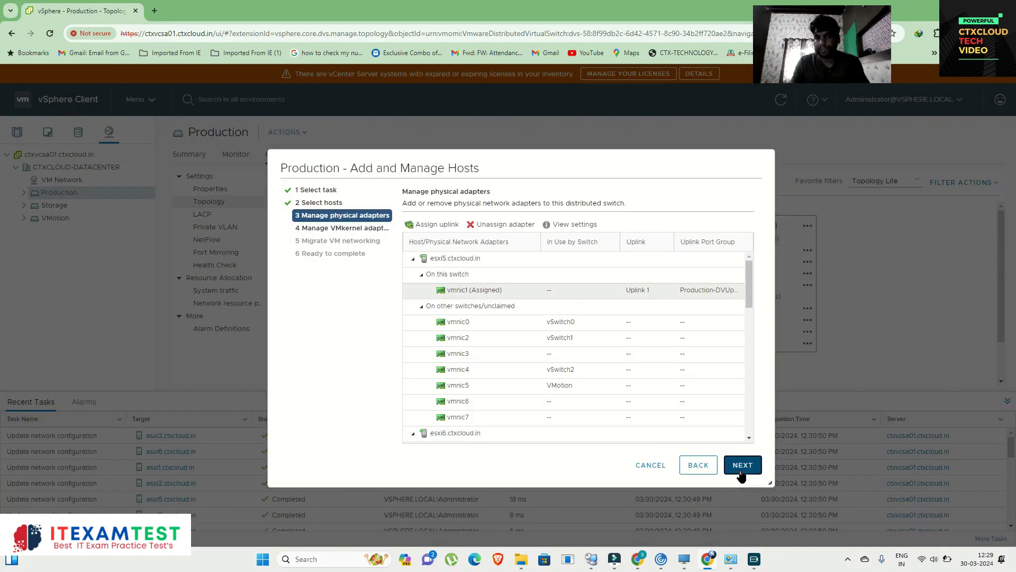
{"action": "left_click", "coordinate": [742, 465]}
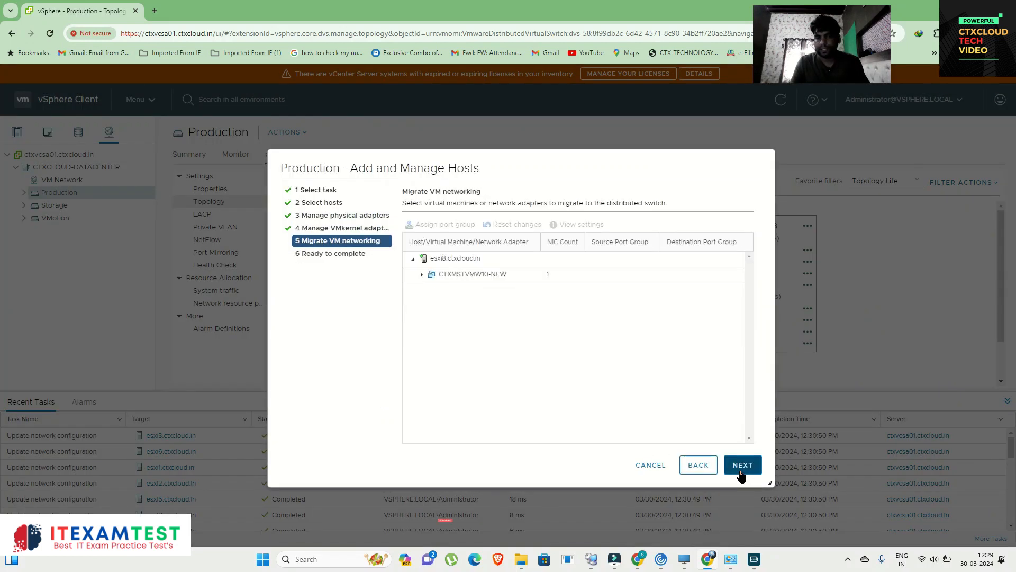
{"action": "left_click", "coordinate": [742, 464]}
{"action": "left_click", "coordinate": [742, 465]}
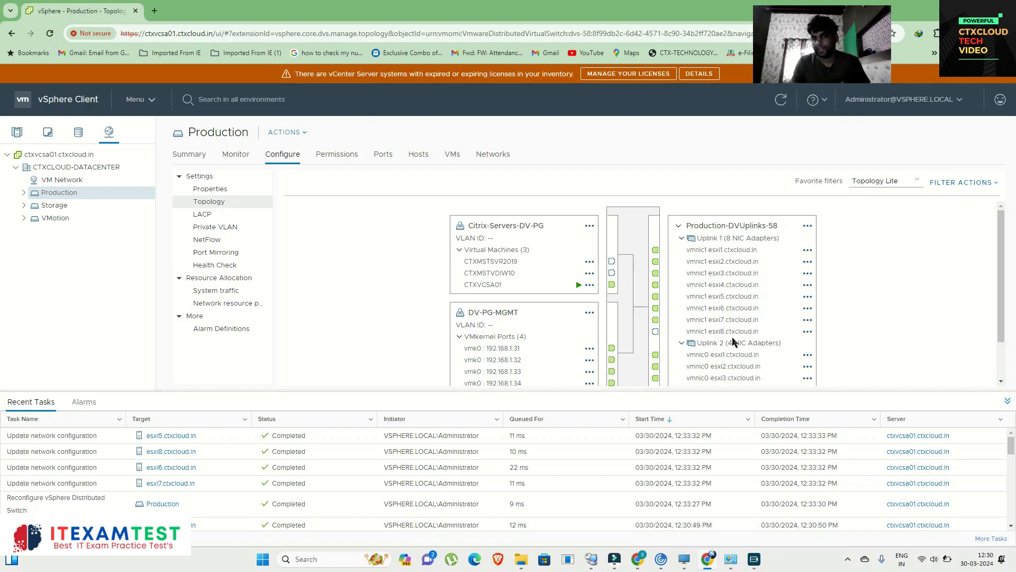
{"action": "scroll", "coordinate": [579, 333], "scroll_direction": "down", "scroll_amount": 1}
{"action": "scroll", "coordinate": [579, 329], "scroll_direction": "up", "scroll_amount": 1}
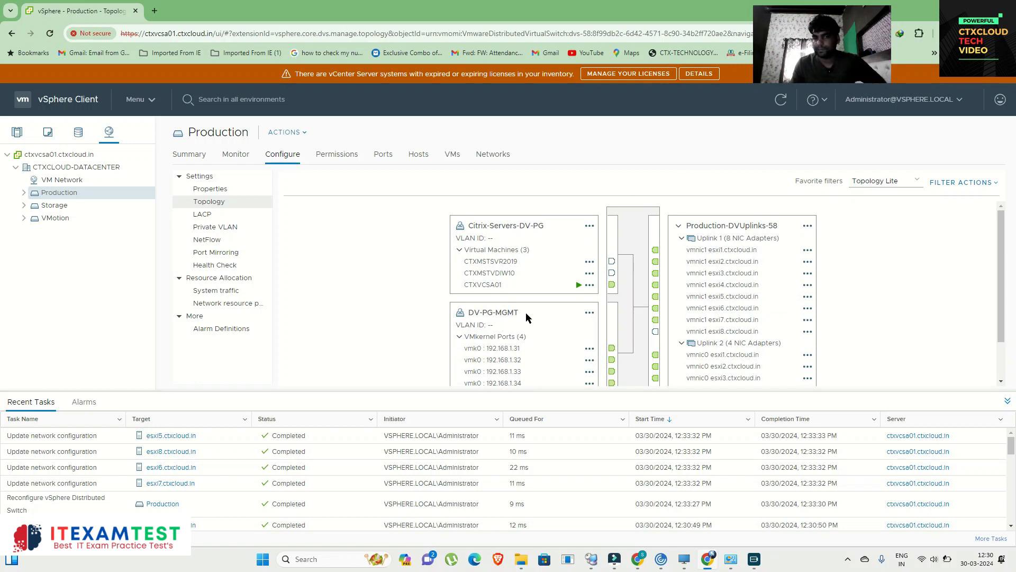
{"action": "left_click_drag", "start_coordinate": [526, 313], "coordinate": [450, 313]}
{"action": "left_click", "coordinate": [341, 271]}
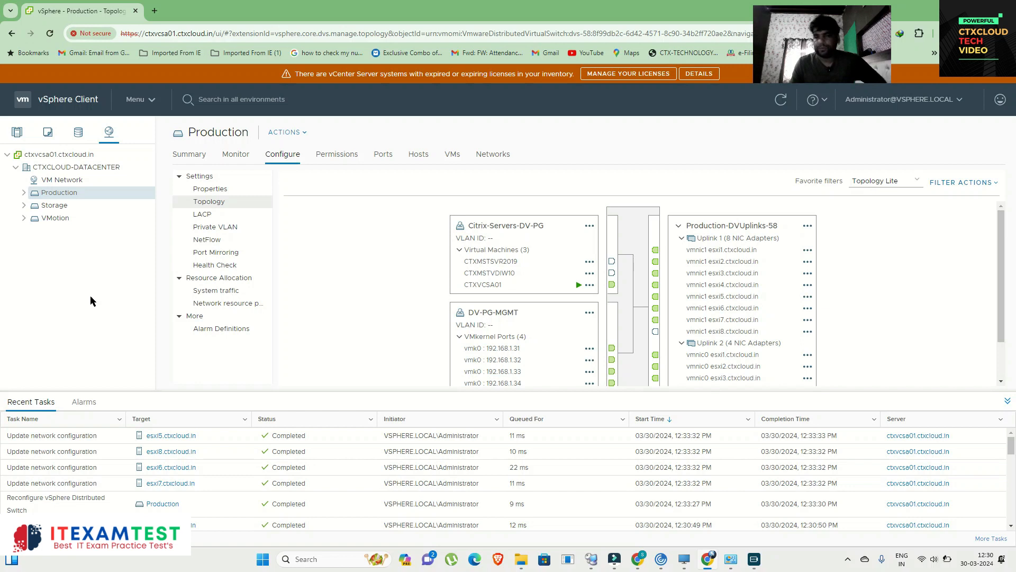
Start managing host networking on the Production switch for the attached hosts esxi5, esxi6, esxi7 and esxi8
{"action": "right_click", "coordinate": [57, 194]}
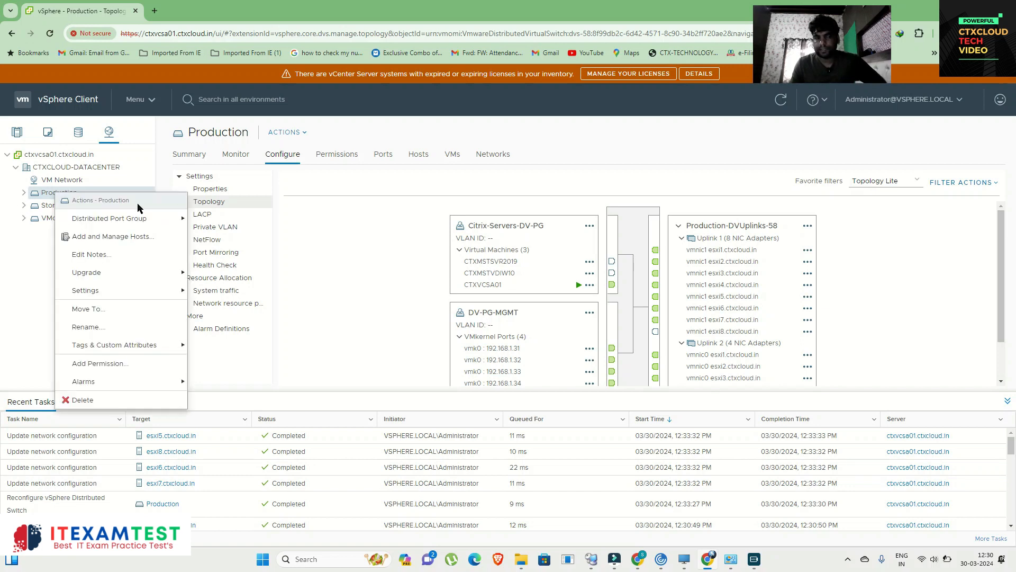
{"action": "left_click", "coordinate": [109, 237]}
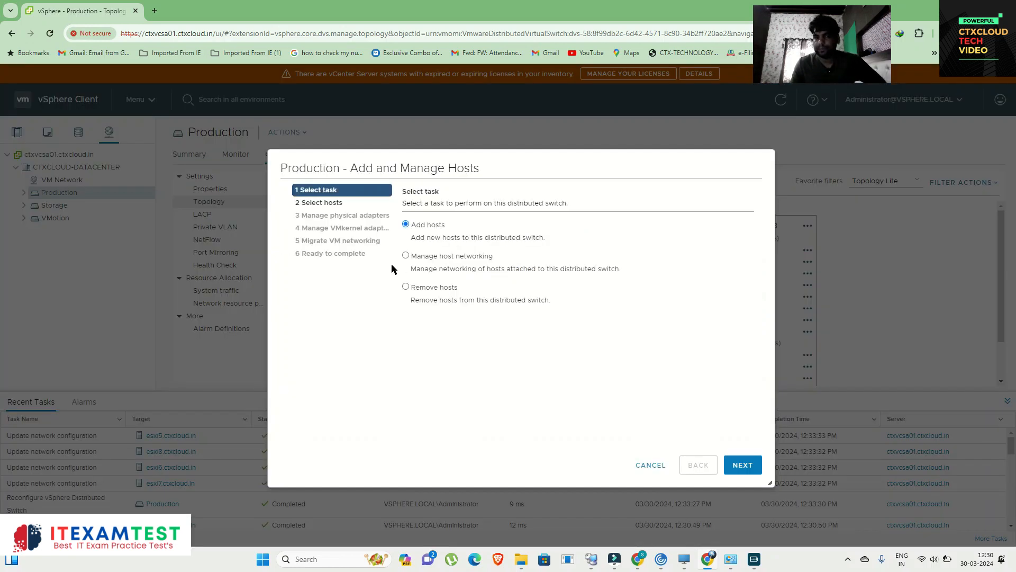
{"action": "left_click", "coordinate": [743, 464]}
{"action": "left_click", "coordinate": [424, 230]}
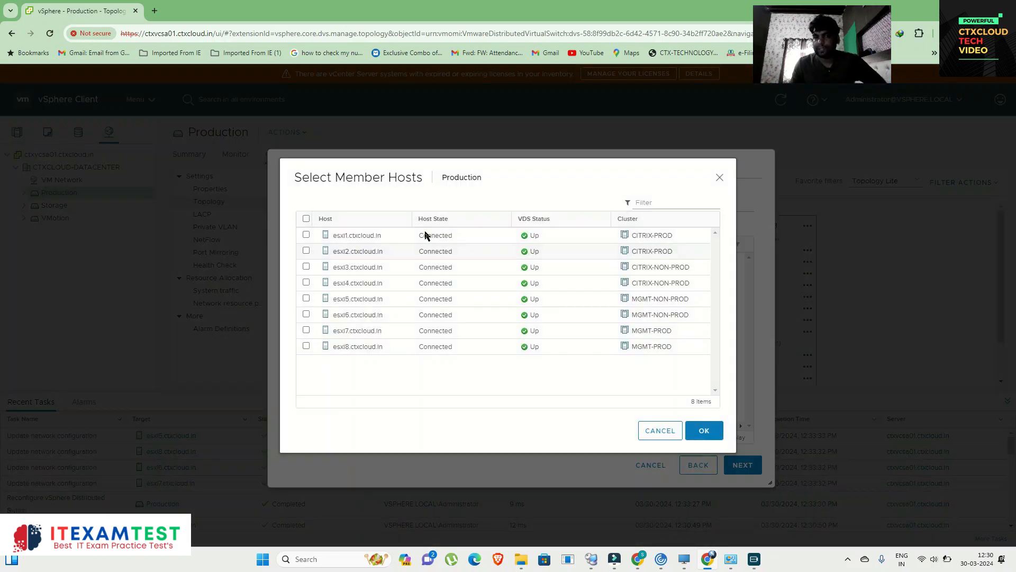
{"action": "left_click", "coordinate": [306, 298]}
{"action": "left_click", "coordinate": [305, 315]}
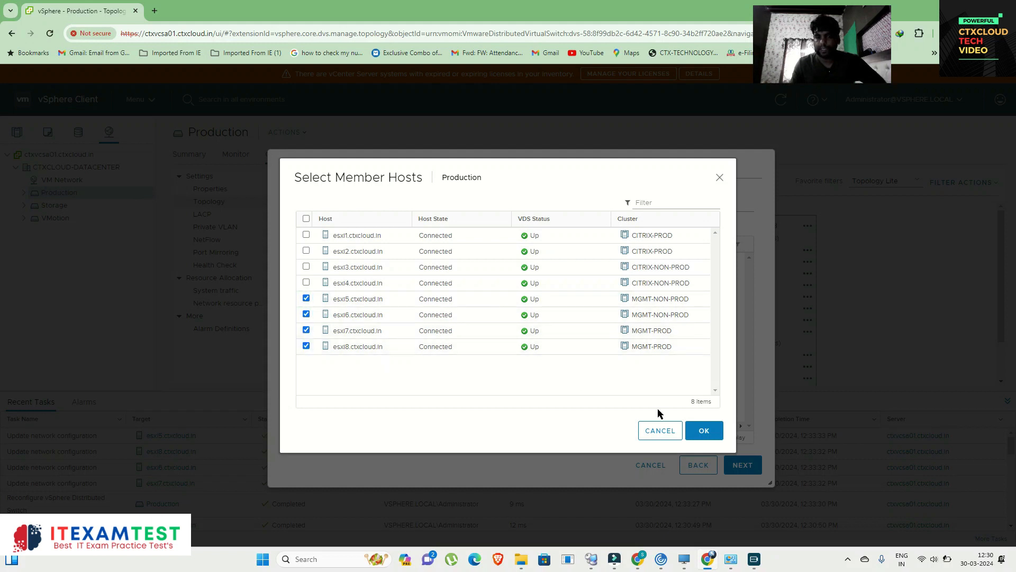
{"action": "left_click", "coordinate": [699, 430]}
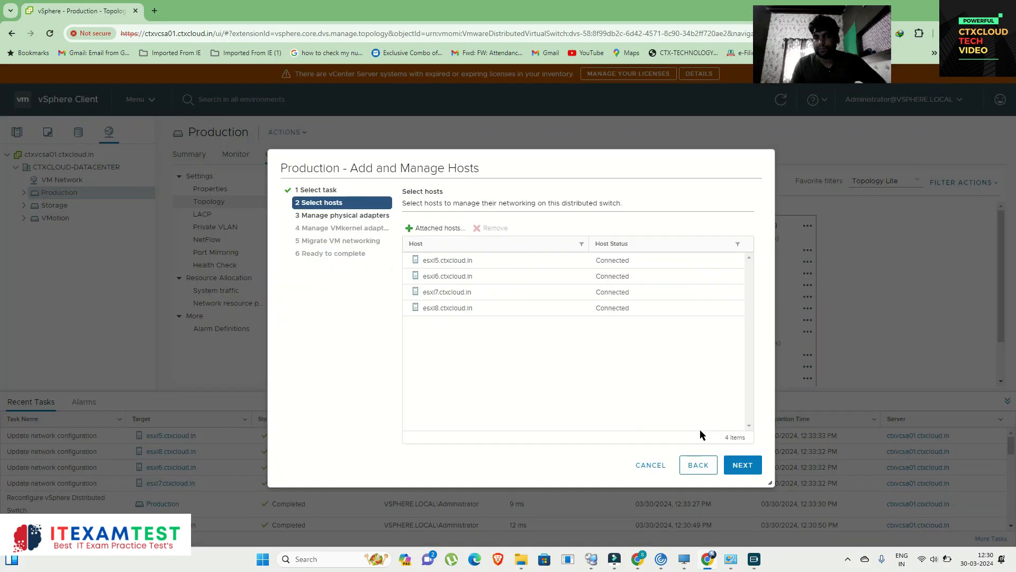
{"action": "left_click", "coordinate": [742, 465]}
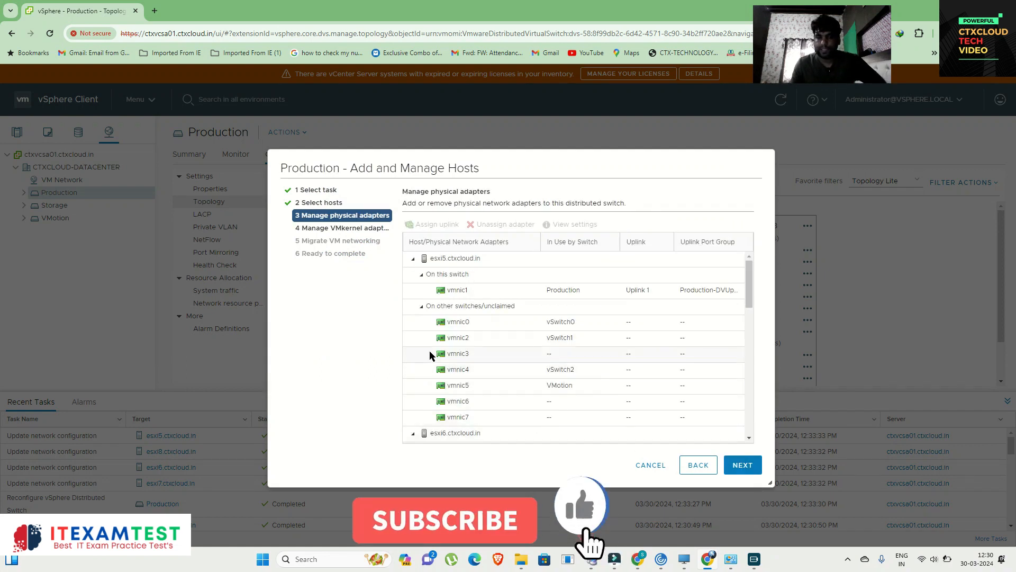
Reassign vmk0 to DV-PG-MGMT on all selected hosts and finish without changing physical adapters or migrating VM networking
{"action": "scroll", "coordinate": [538, 343], "scroll_direction": "down", "scroll_amount": 3}
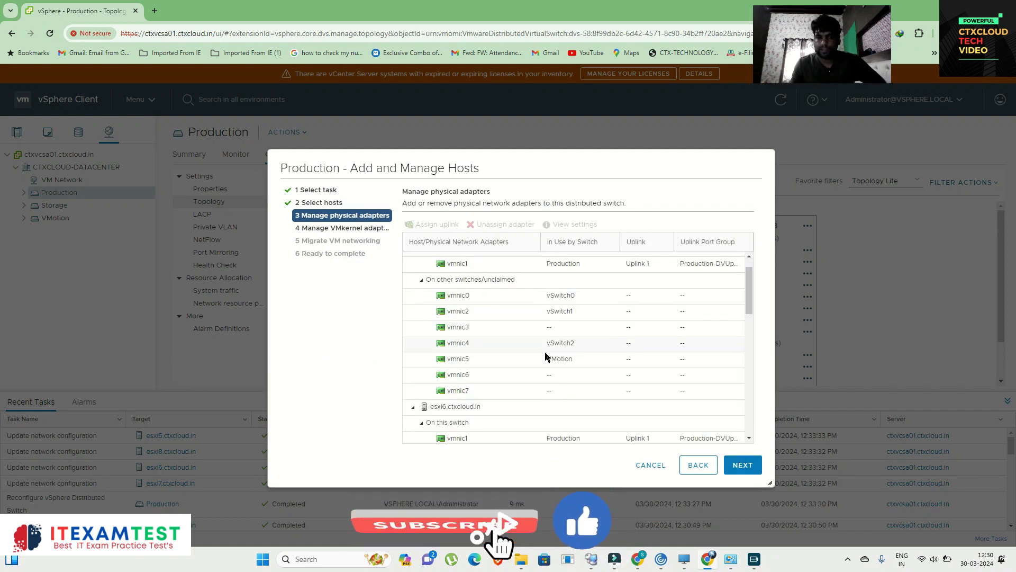
{"action": "left_click", "coordinate": [743, 465]}
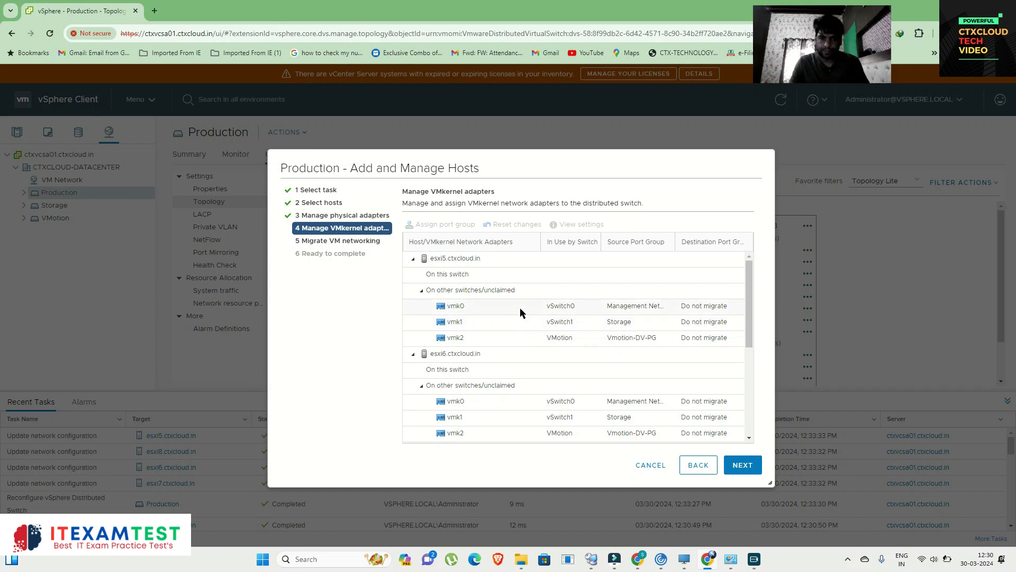
{"action": "left_click", "coordinate": [469, 306]}
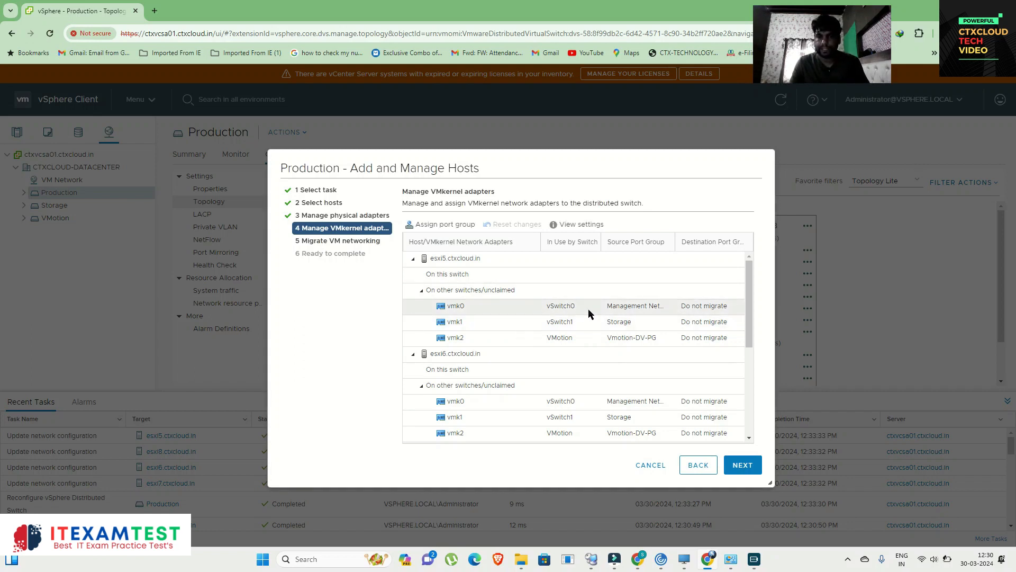
{"action": "left_click", "coordinate": [446, 224]}
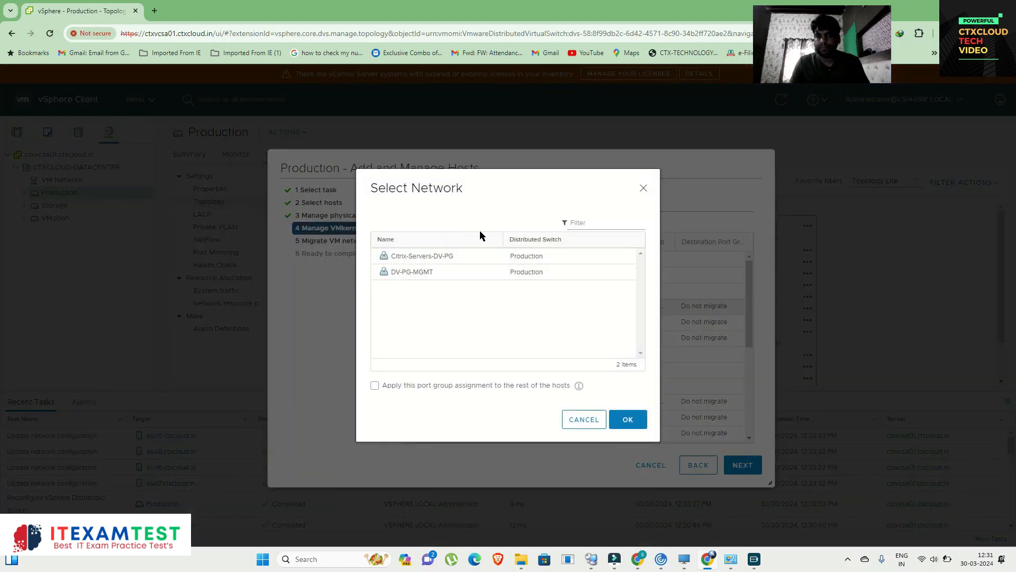
{"action": "left_click", "coordinate": [398, 274]}
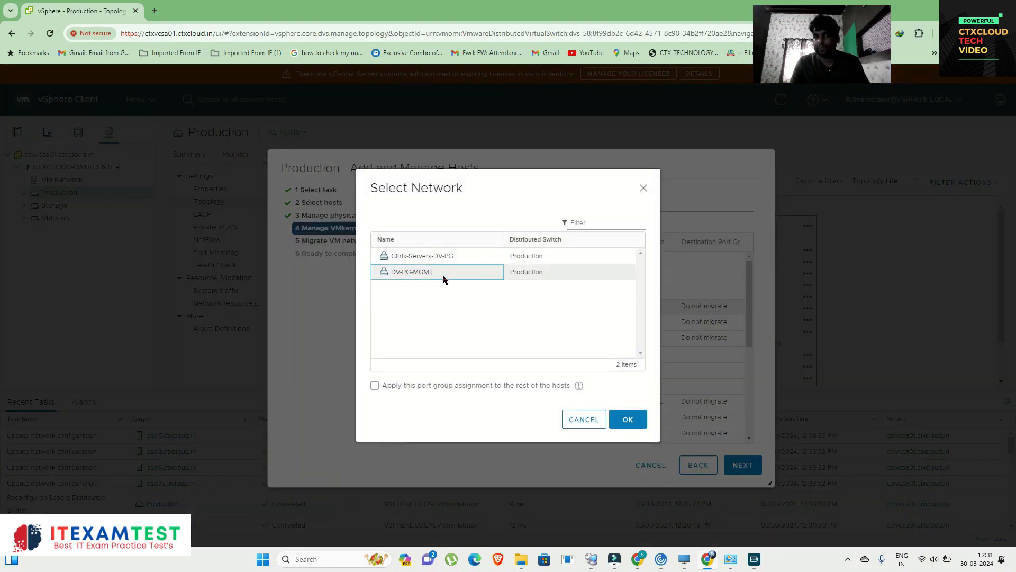
{"action": "left_click", "coordinate": [374, 385]}
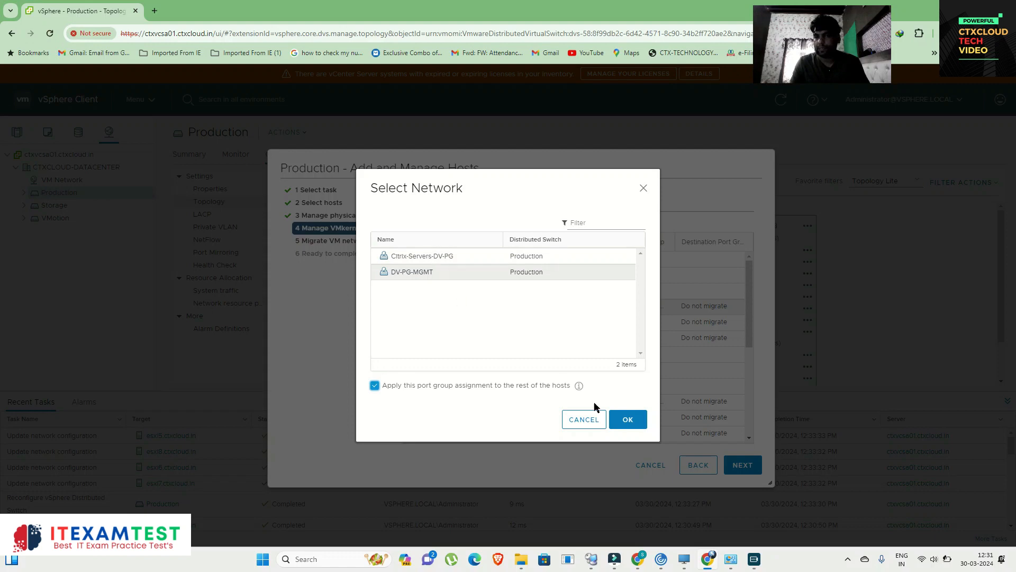
{"action": "left_click", "coordinate": [629, 420]}
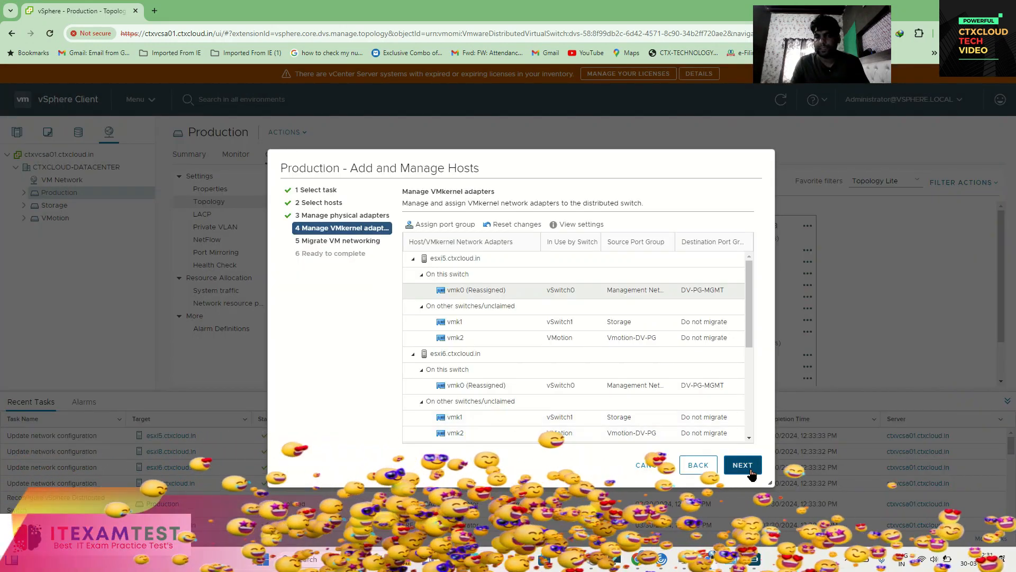
{"action": "left_click", "coordinate": [752, 472]}
{"action": "left_click", "coordinate": [752, 473]}
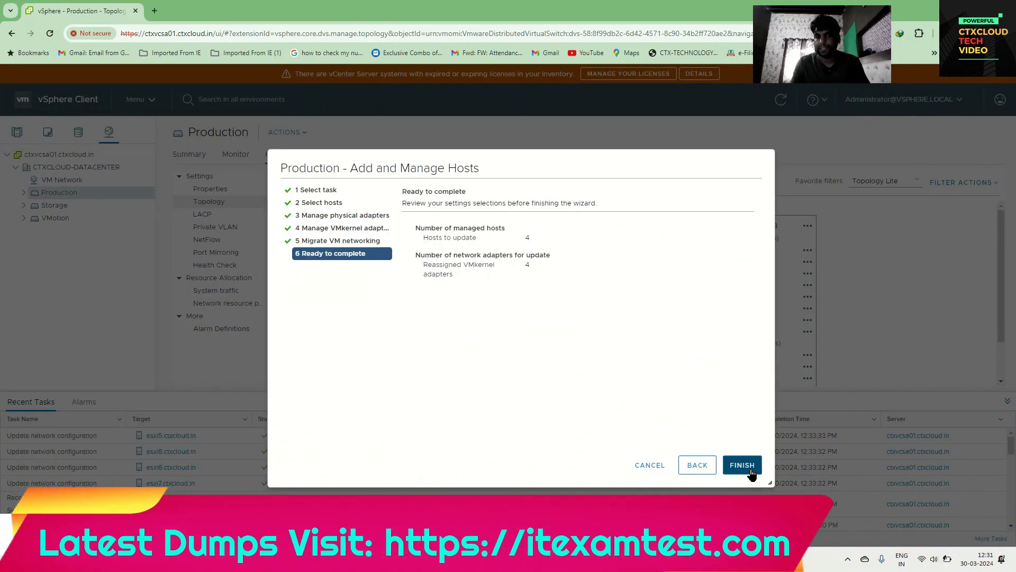
{"action": "left_click", "coordinate": [742, 464]}
Refresh the Production topology and check the DV-PG-MGMT VMkernel ports and the uplink adapters
{"action": "scroll", "coordinate": [573, 365], "scroll_direction": "down", "scroll_amount": 3}
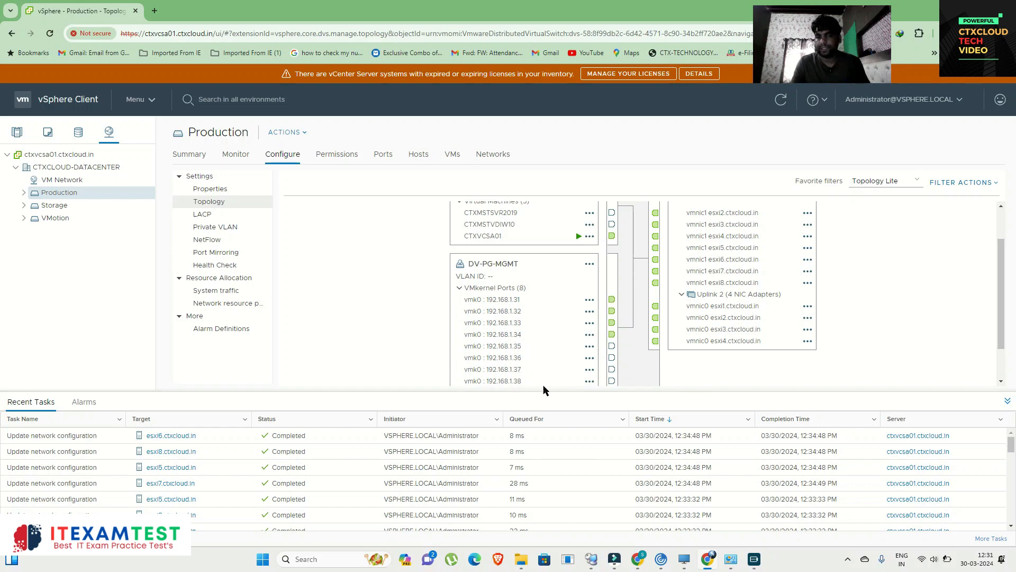
{"action": "scroll", "coordinate": [739, 288], "scroll_direction": "up", "scroll_amount": 2}
{"action": "scroll", "coordinate": [738, 290], "scroll_direction": "down", "scroll_amount": 2}
{"action": "scroll", "coordinate": [735, 289], "scroll_direction": "up", "scroll_amount": 2}
{"action": "left_click", "coordinate": [780, 111]}
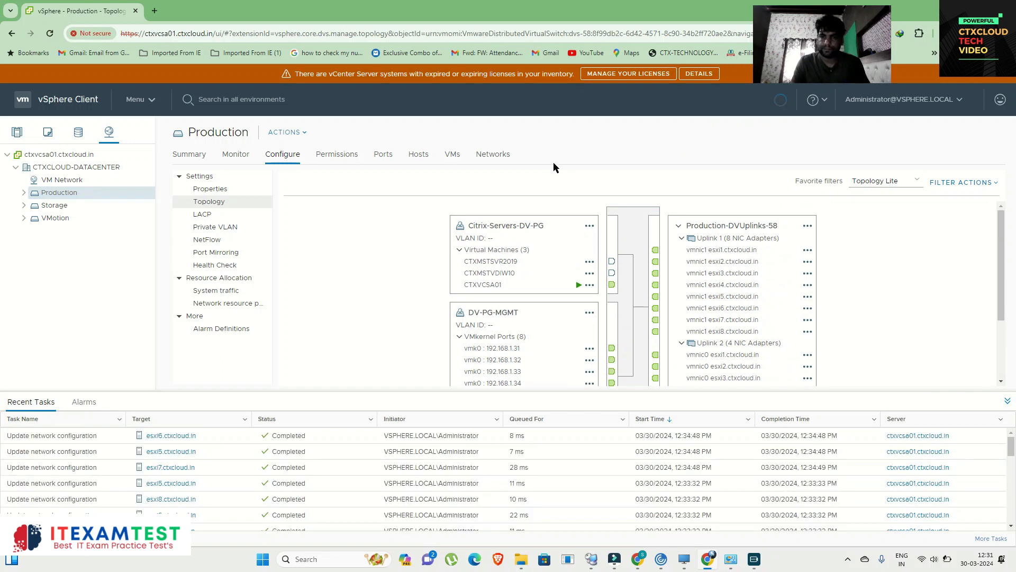
{"action": "scroll", "coordinate": [556, 254], "scroll_direction": "down", "scroll_amount": 3}
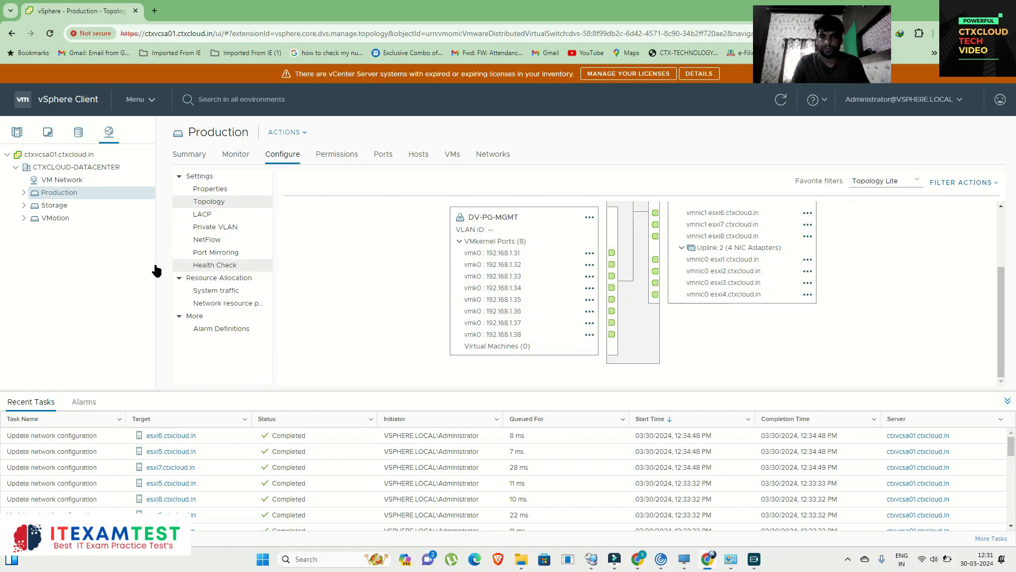
Start adding hosts esxi5, esxi6, esxi7 and esxi8 to the Storage distributed switch
{"action": "left_click", "coordinate": [24, 206]}
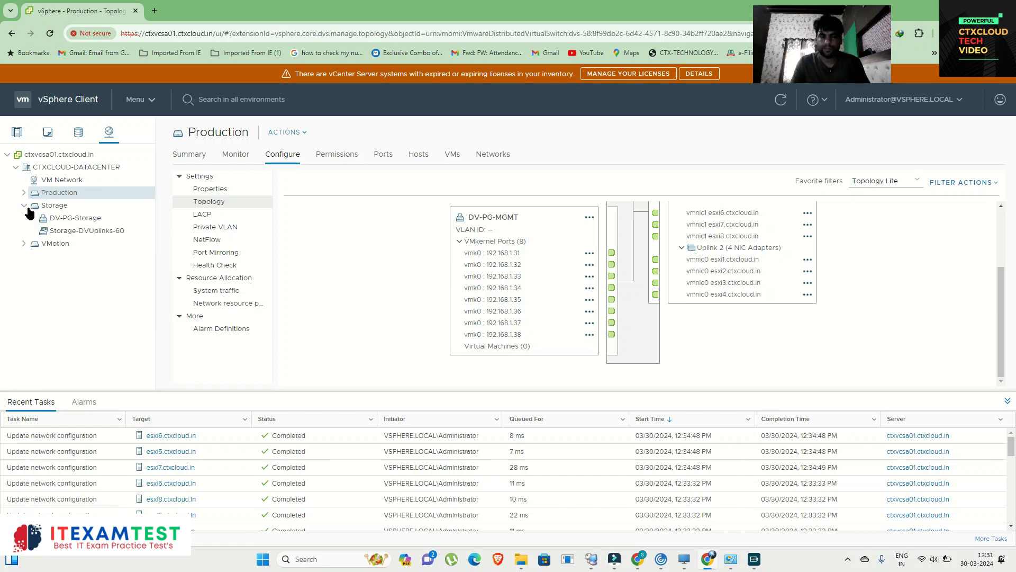
{"action": "left_click", "coordinate": [40, 207]}
{"action": "right_click", "coordinate": [75, 211]}
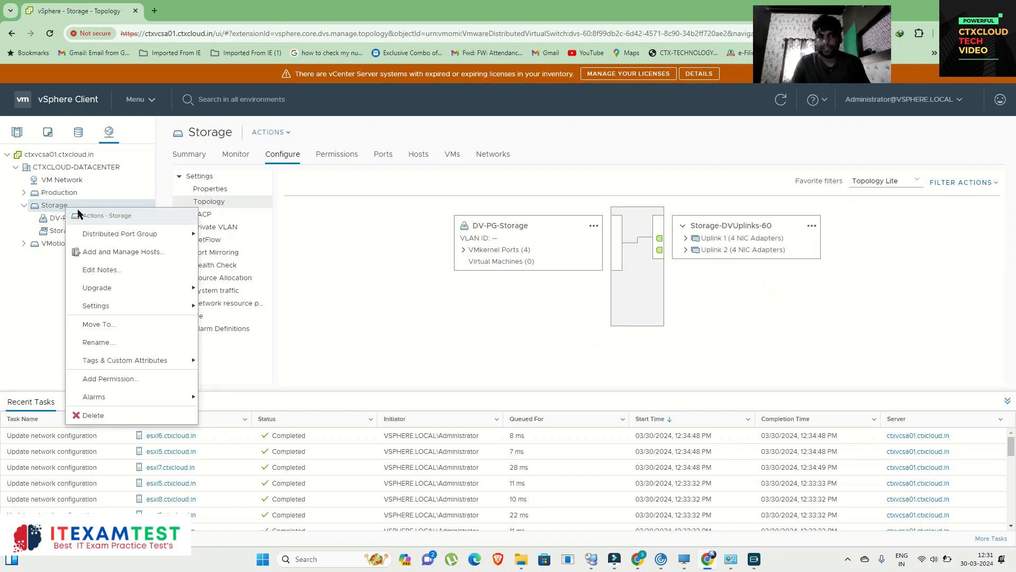
{"action": "left_click", "coordinate": [127, 252]}
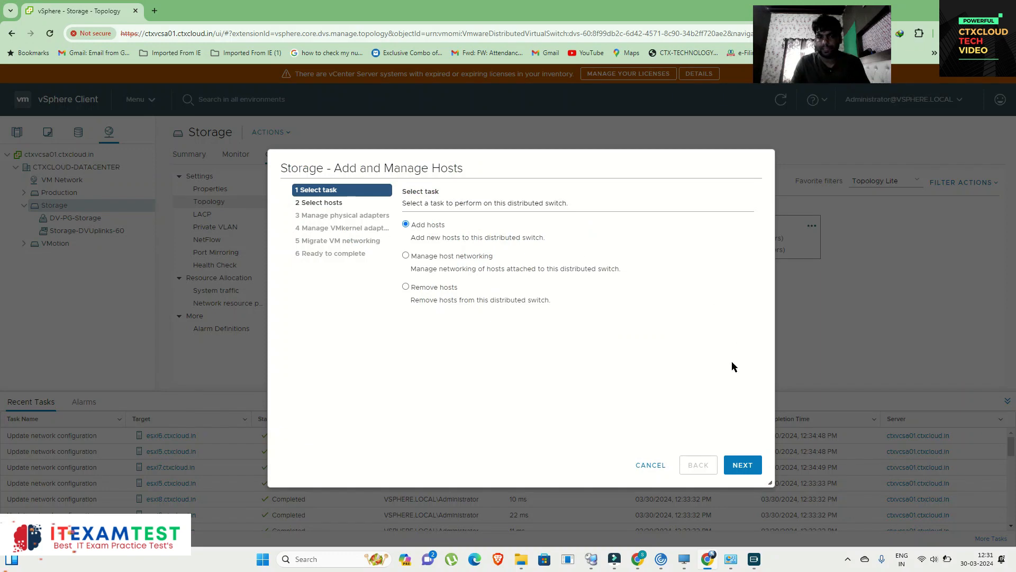
{"action": "left_click", "coordinate": [741, 464]}
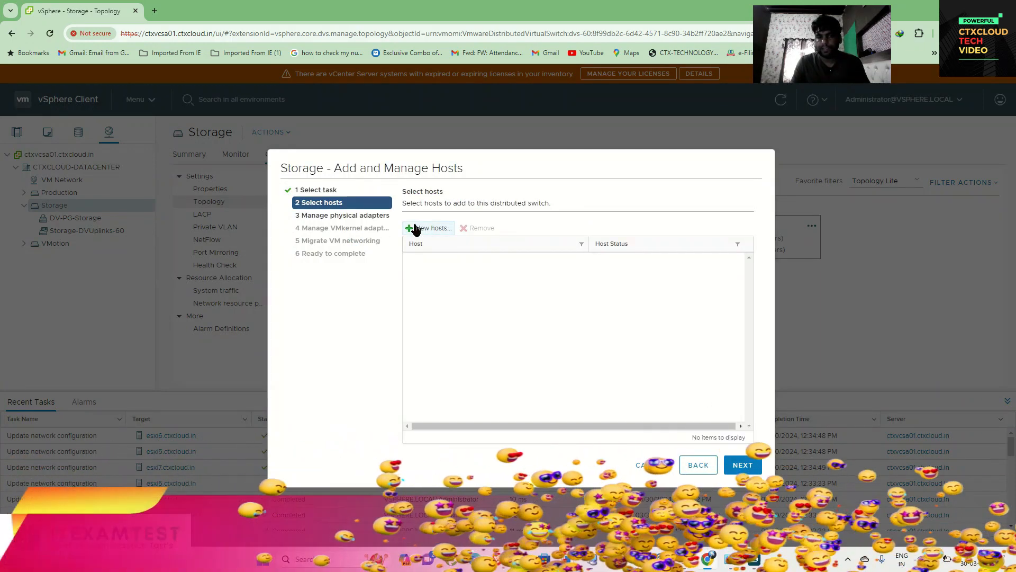
{"action": "left_click", "coordinate": [416, 228]}
{"action": "left_click", "coordinate": [306, 237]}
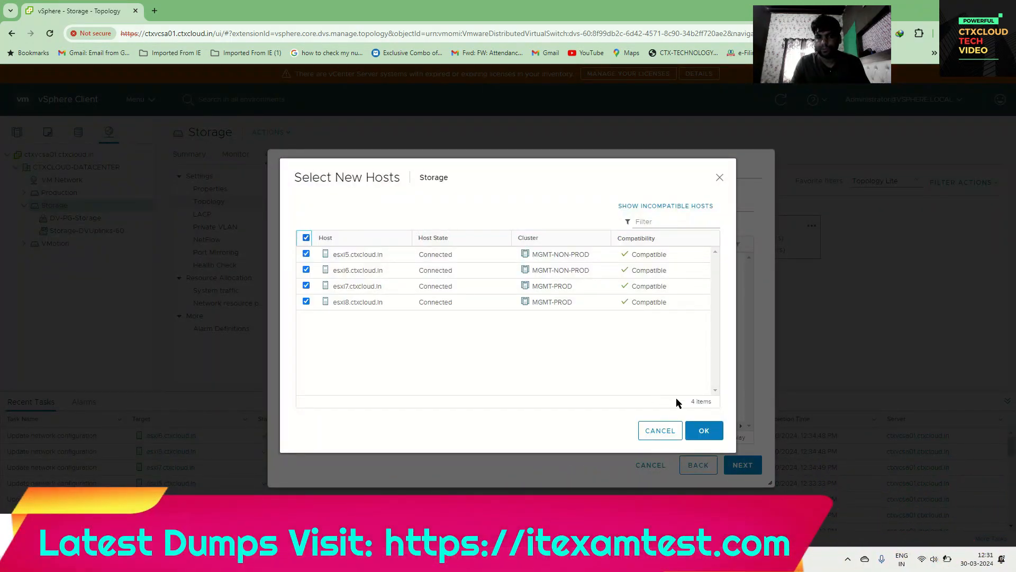
{"action": "left_click", "coordinate": [704, 430]}
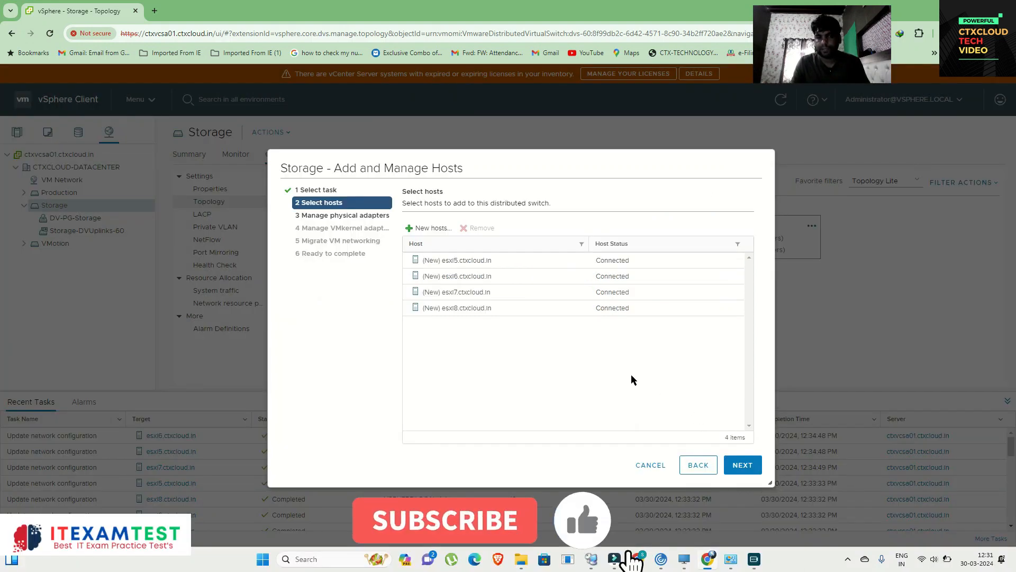
{"action": "left_click", "coordinate": [743, 465]}
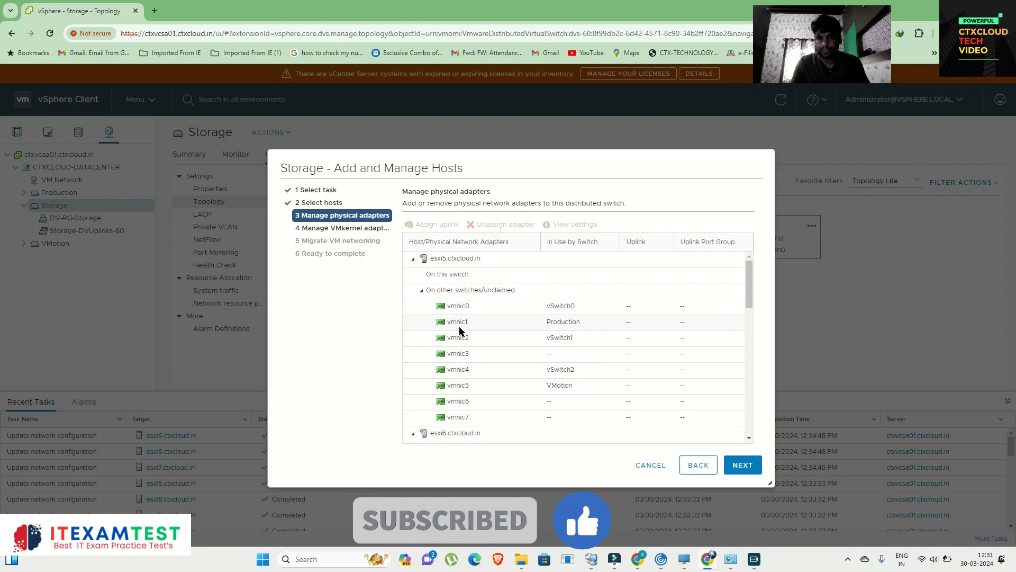
Assign vmnic3 to Uplink 1 on all new hosts and finish adding them without migrating VMkernel adapters or VM networking
{"action": "left_click", "coordinate": [468, 354]}
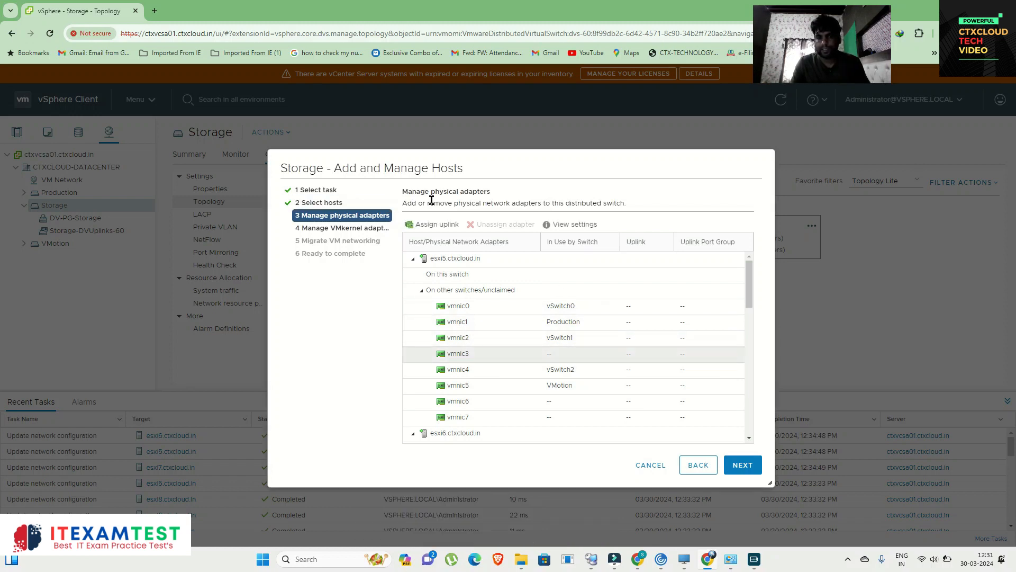
{"action": "left_click", "coordinate": [421, 225]}
{"action": "left_click", "coordinate": [397, 229]}
{"action": "left_click", "coordinate": [377, 403]}
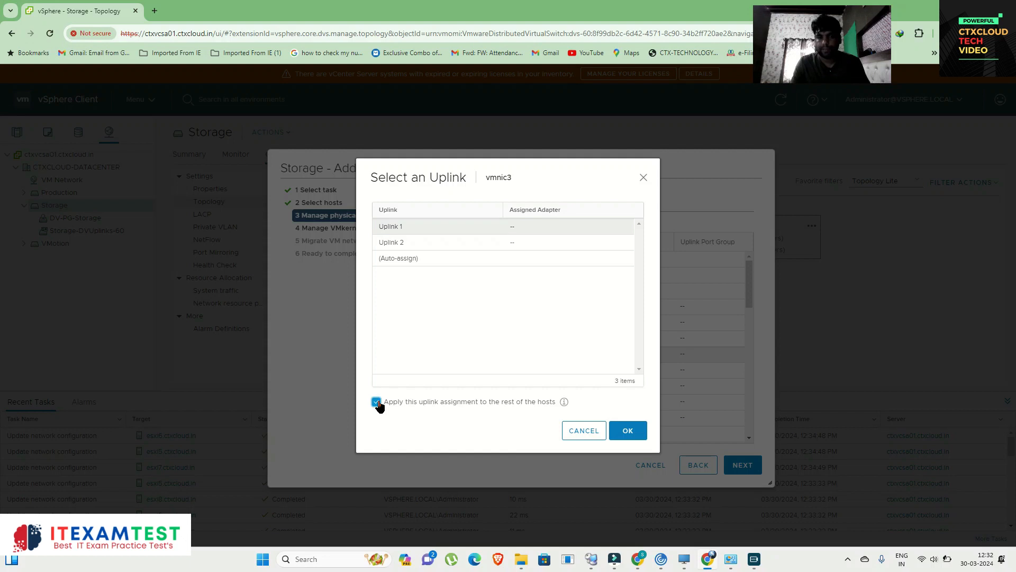
{"action": "left_click", "coordinate": [629, 433]}
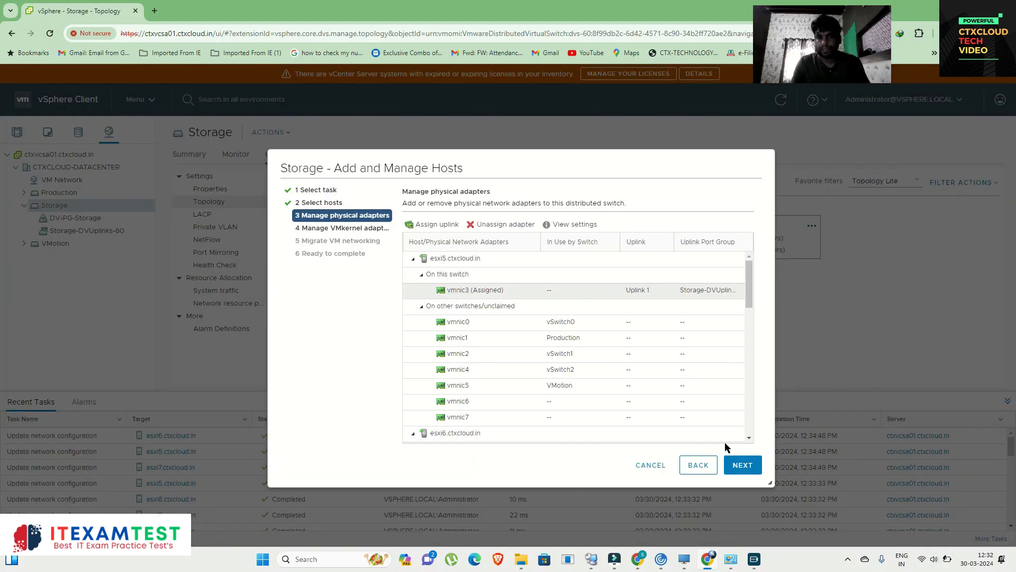
{"action": "left_click", "coordinate": [737, 464]}
{"action": "left_click", "coordinate": [737, 465]}
{"action": "left_click", "coordinate": [737, 465]}
{"action": "left_click", "coordinate": [737, 465]}
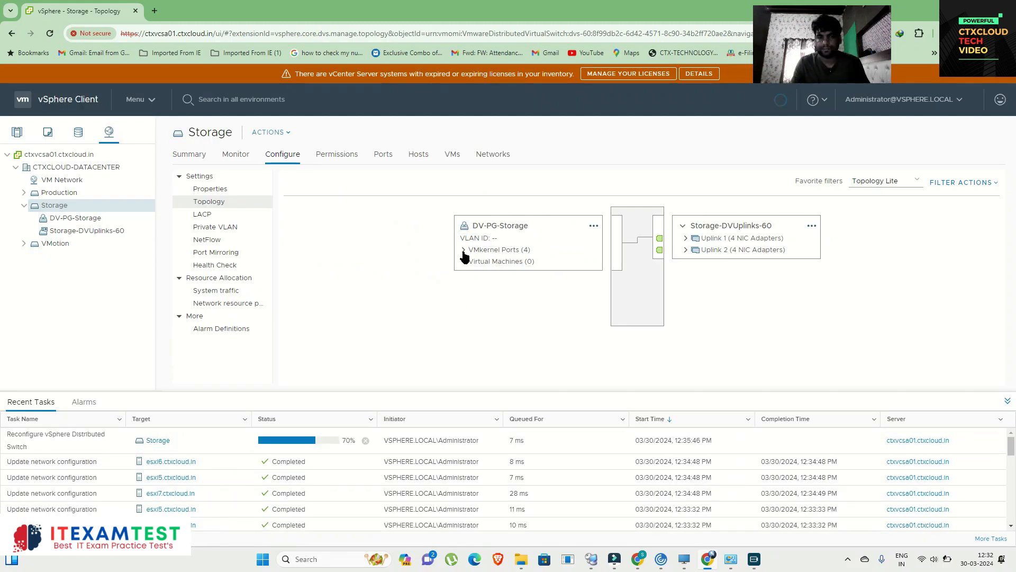
Start managing host networking on the Storage distributed switch for the attached hosts esxi5, esxi6, esxi7 and esxi8
{"action": "left_click", "coordinate": [684, 238]}
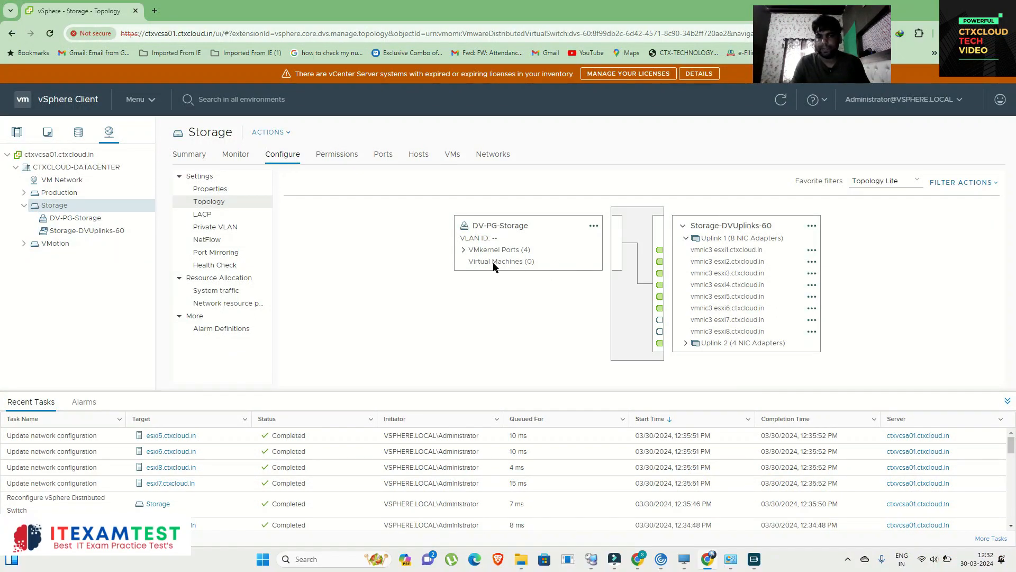
{"action": "left_click", "coordinate": [464, 250]}
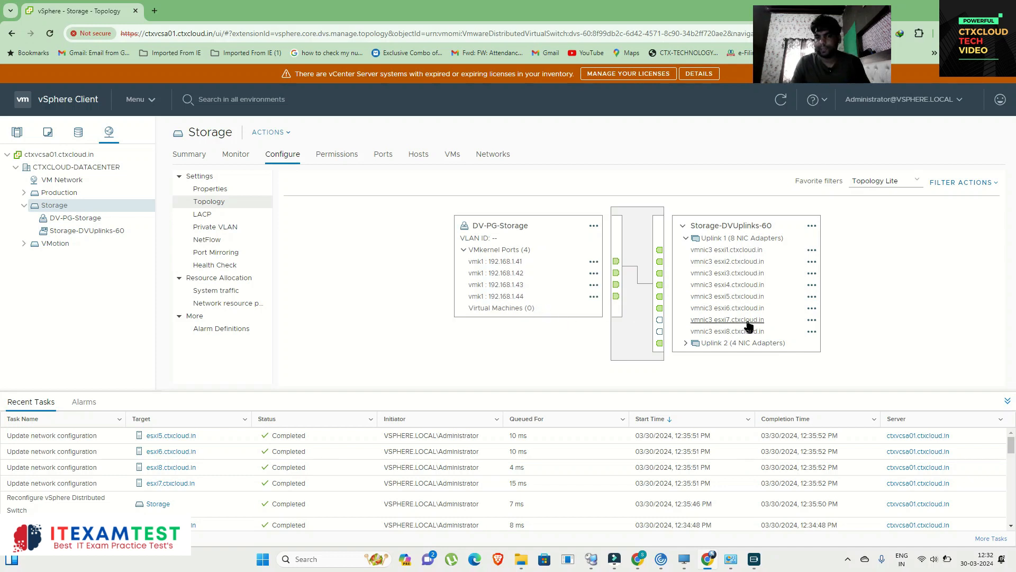
{"action": "right_click", "coordinate": [70, 211]}
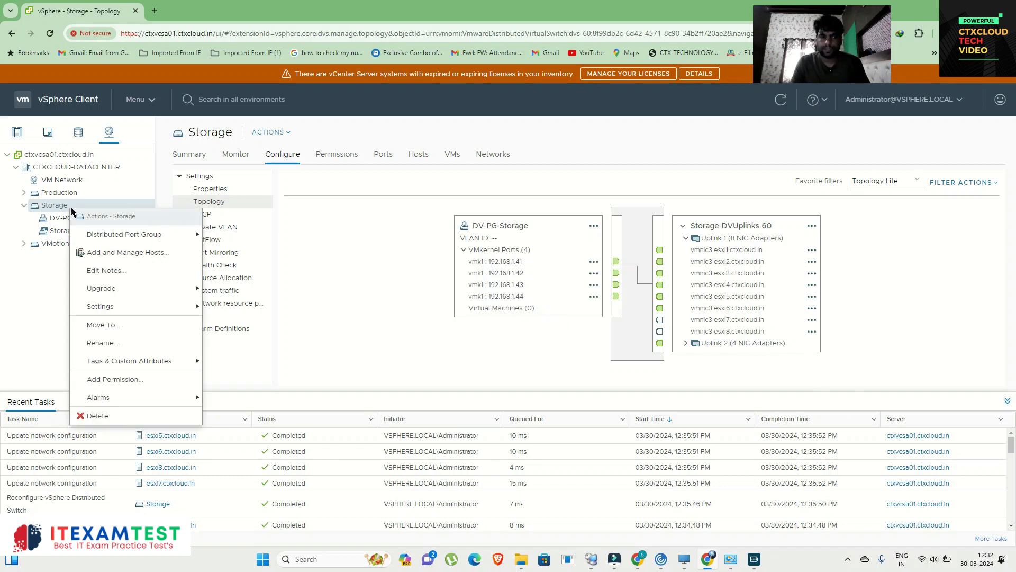
{"action": "left_click", "coordinate": [126, 245]}
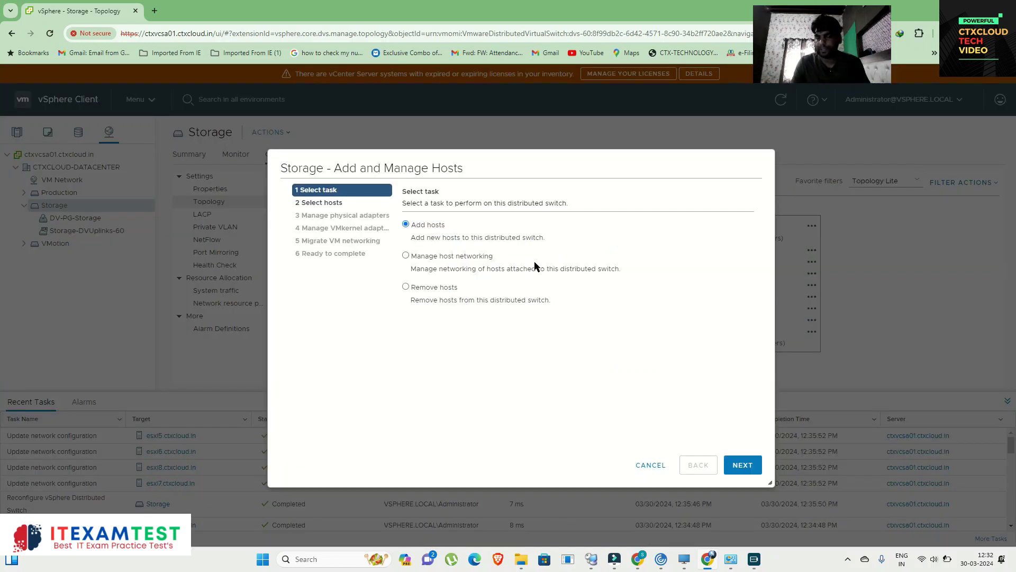
{"action": "left_click", "coordinate": [405, 256]}
{"action": "left_click", "coordinate": [741, 465]}
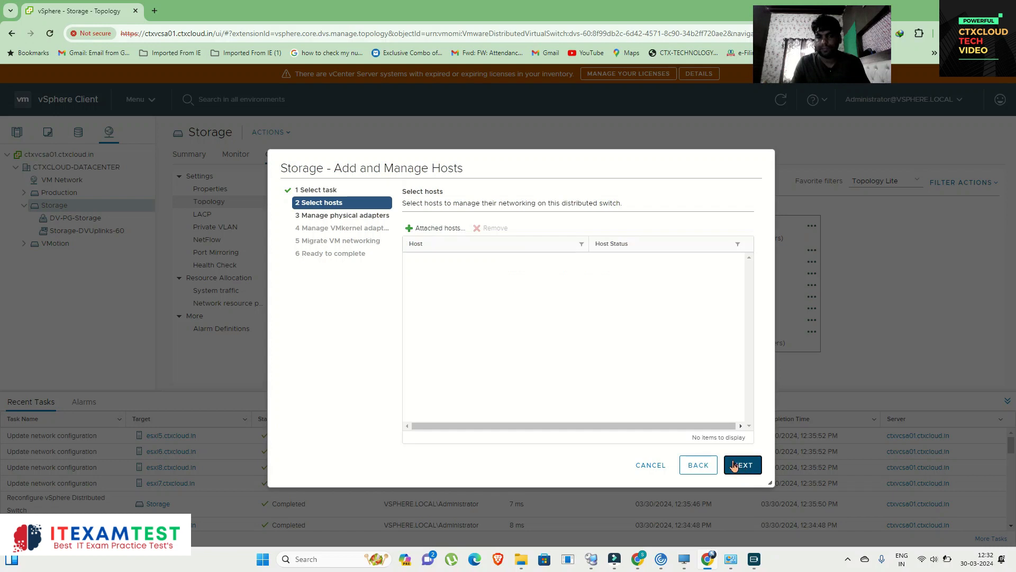
{"action": "left_click", "coordinate": [431, 229]}
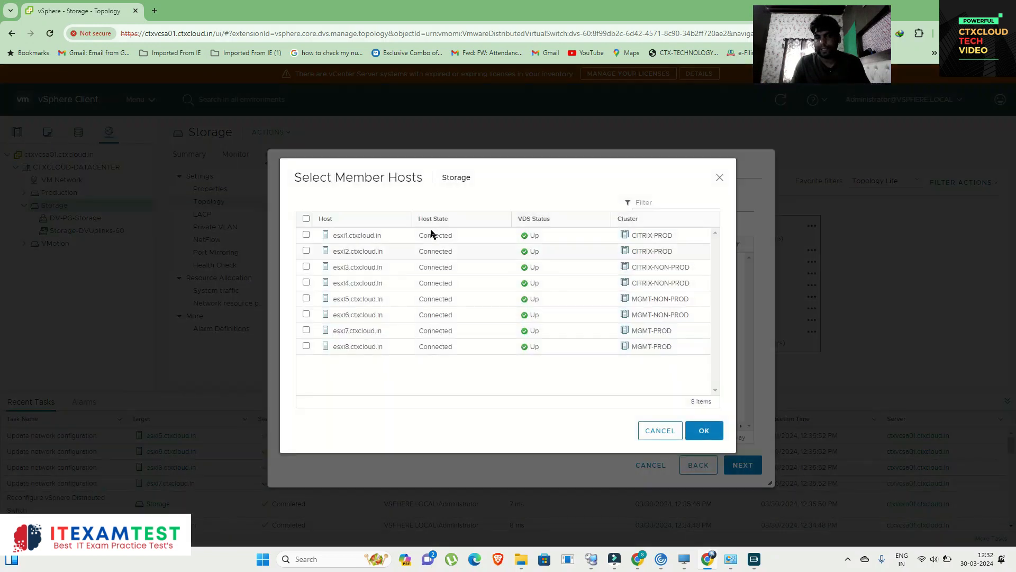
{"action": "left_click", "coordinate": [307, 330]}
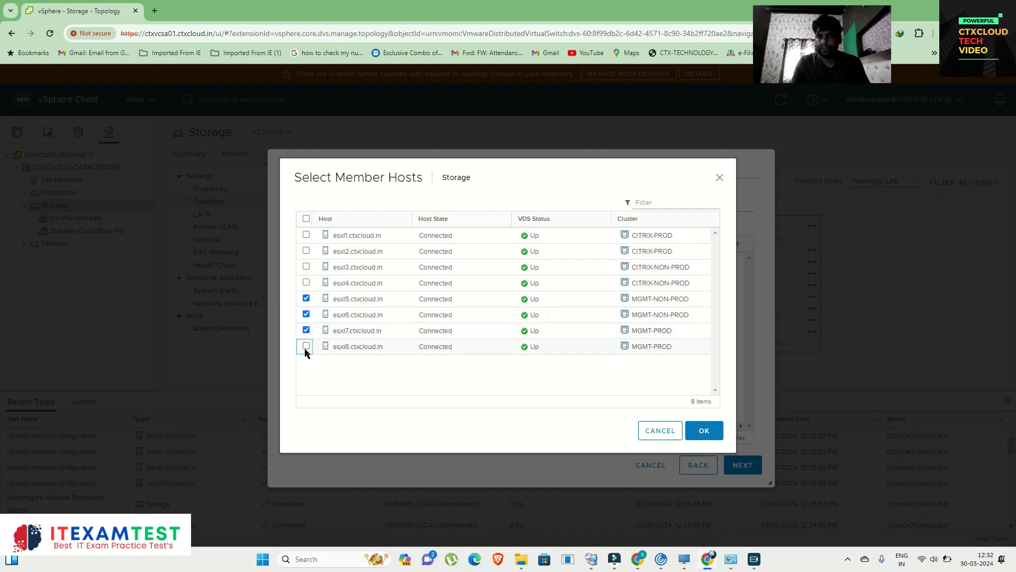
{"action": "left_click", "coordinate": [699, 430]}
{"action": "left_click", "coordinate": [742, 465]}
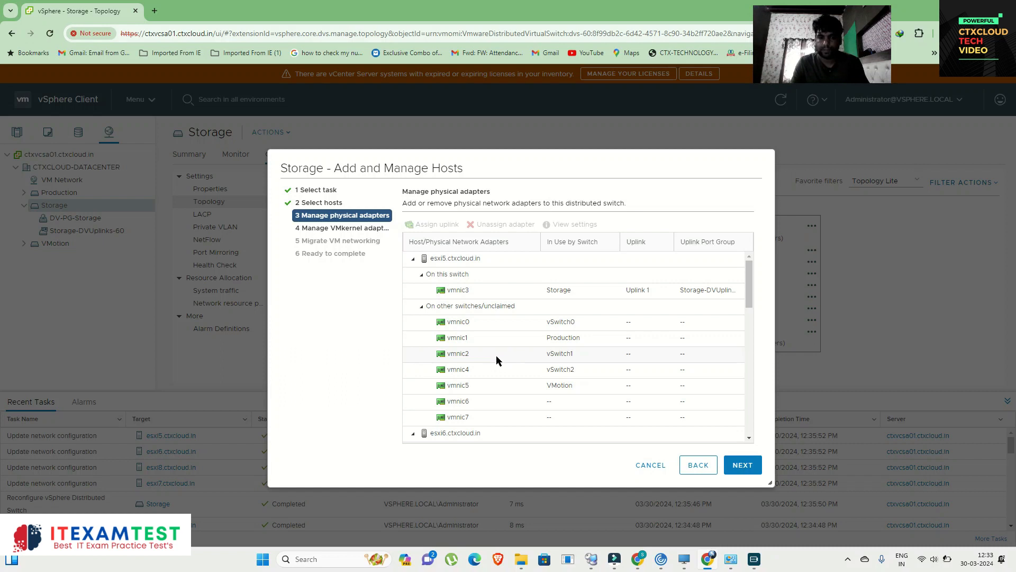
Review the physical adapters of the selected hosts and check the uplink assignment of vmnic3 on esxi5 without changing it
{"action": "scroll", "coordinate": [488, 374], "scroll_direction": "down", "scroll_amount": 2}
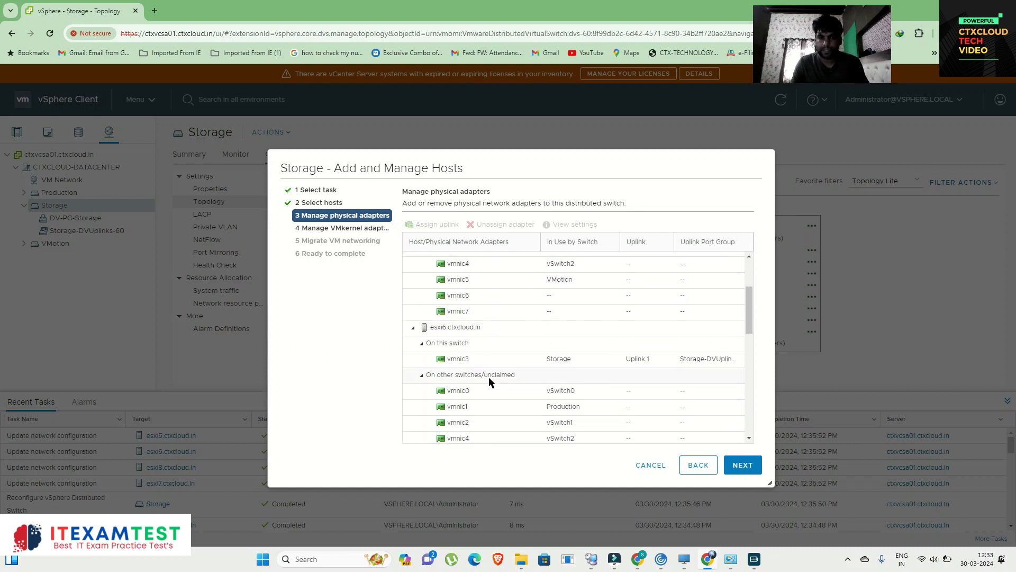
{"action": "scroll", "coordinate": [490, 376], "scroll_direction": "up", "scroll_amount": 2}
{"action": "scroll", "coordinate": [490, 376], "scroll_direction": "down", "scroll_amount": 2}
{"action": "scroll", "coordinate": [488, 367], "scroll_direction": "up", "scroll_amount": 2}
{"action": "left_click", "coordinate": [464, 294]}
{"action": "left_click", "coordinate": [430, 225]}
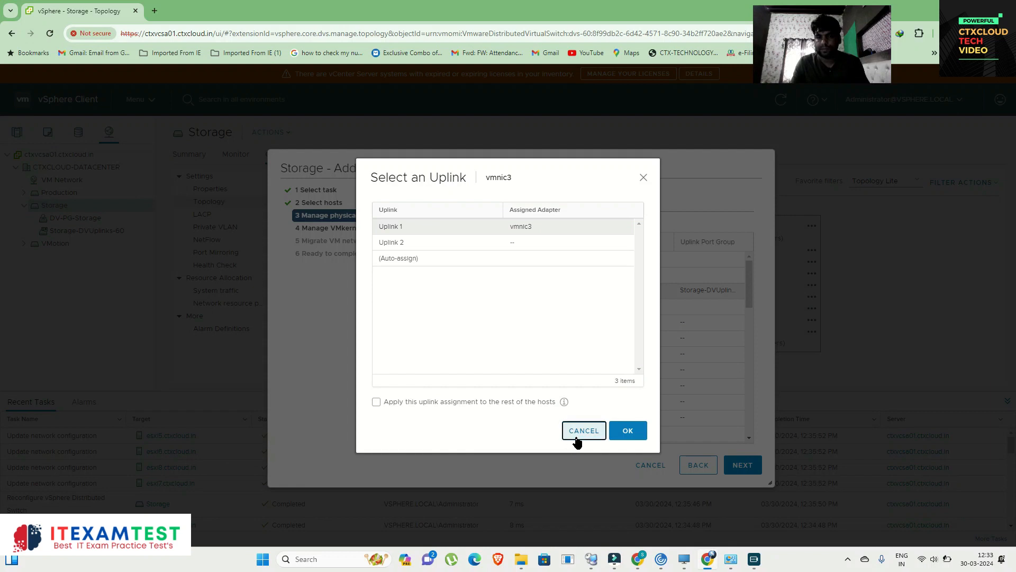
{"action": "left_click", "coordinate": [576, 437]}
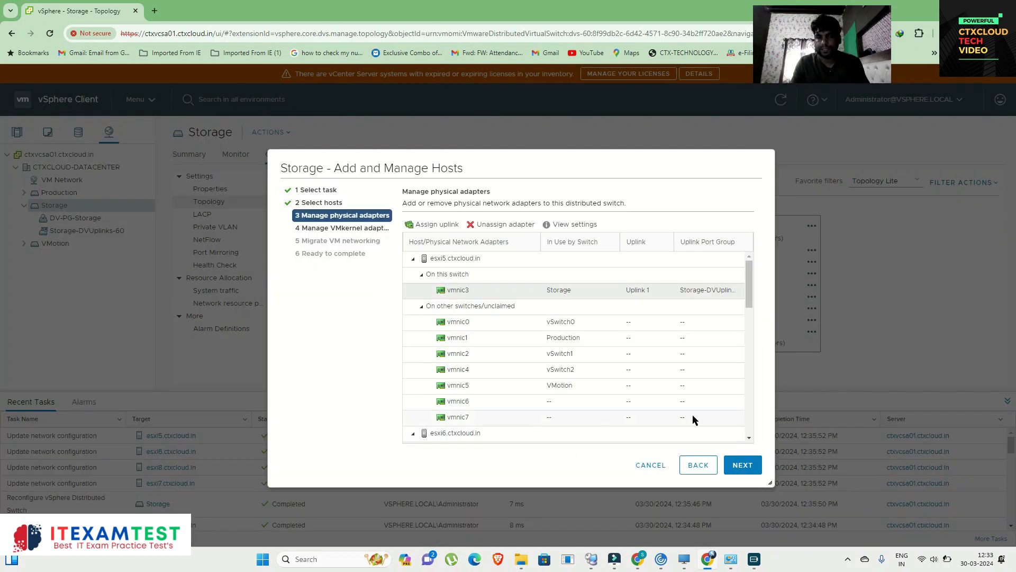
Reassign vmk1 to DV-PG-Storage on all selected hosts and finish without changing physical adapters or migrating VM networking
{"action": "left_click", "coordinate": [744, 461]}
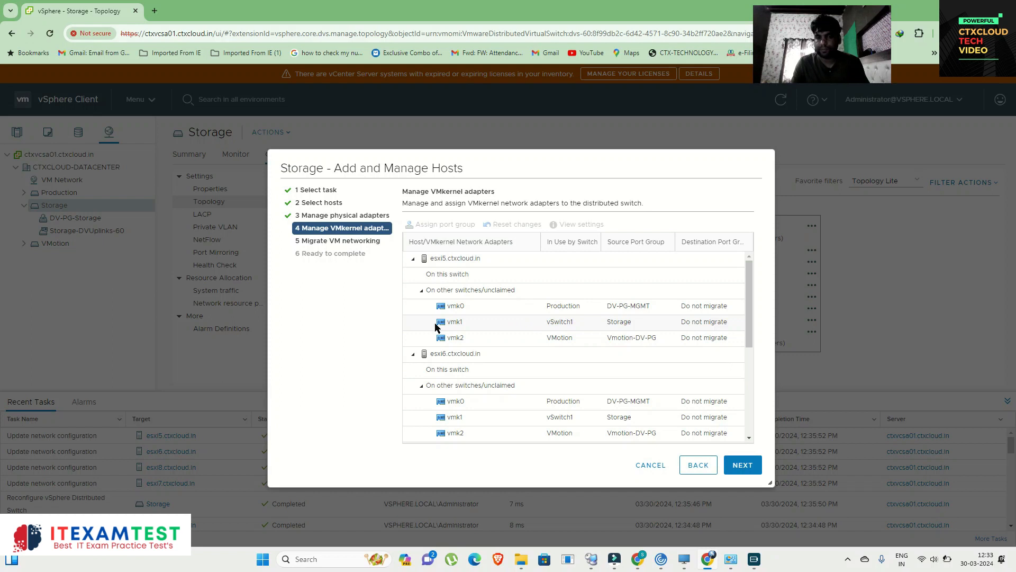
{"action": "left_click", "coordinate": [458, 324]}
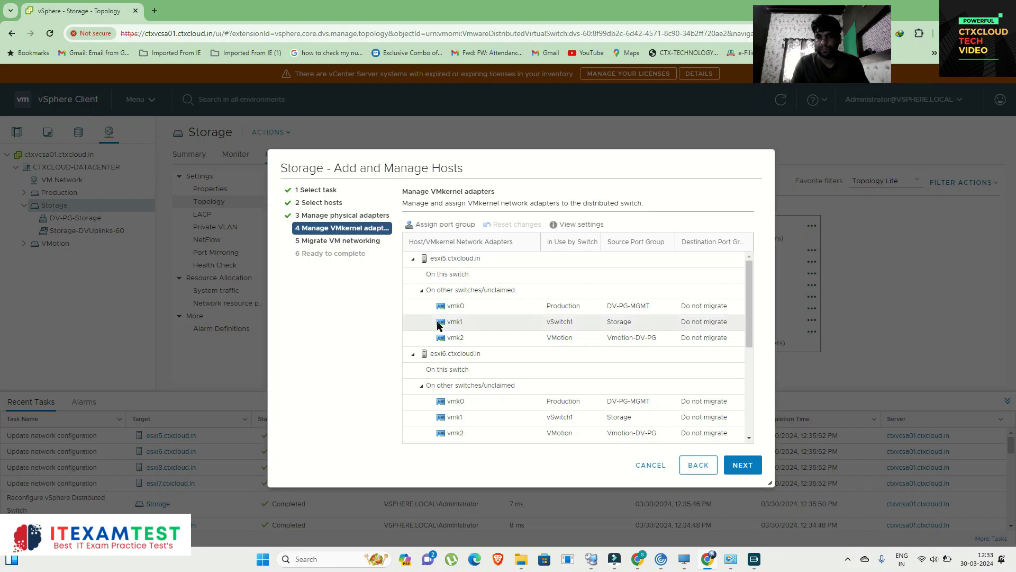
{"action": "left_click", "coordinate": [431, 224]}
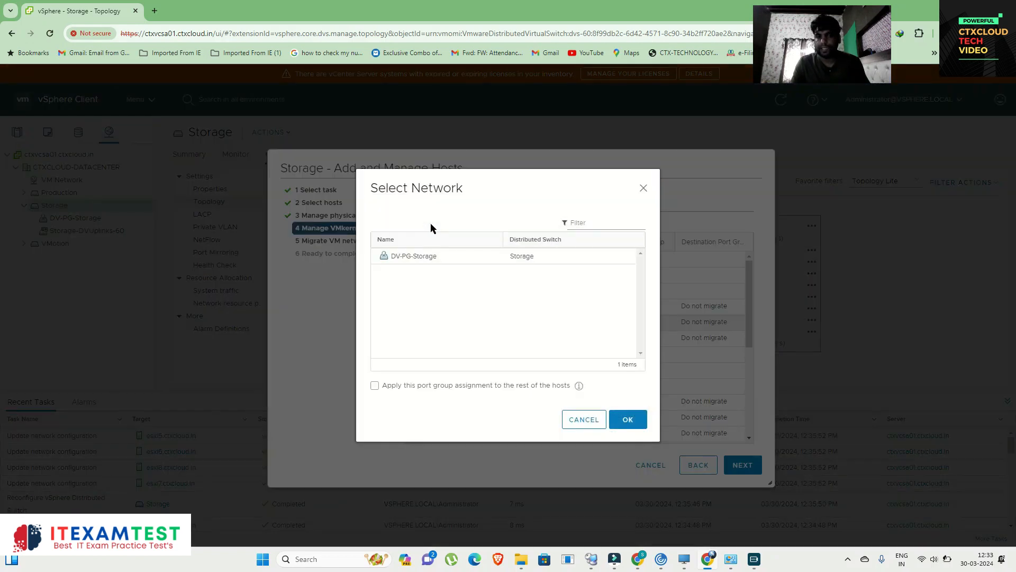
{"action": "left_click", "coordinate": [399, 259]}
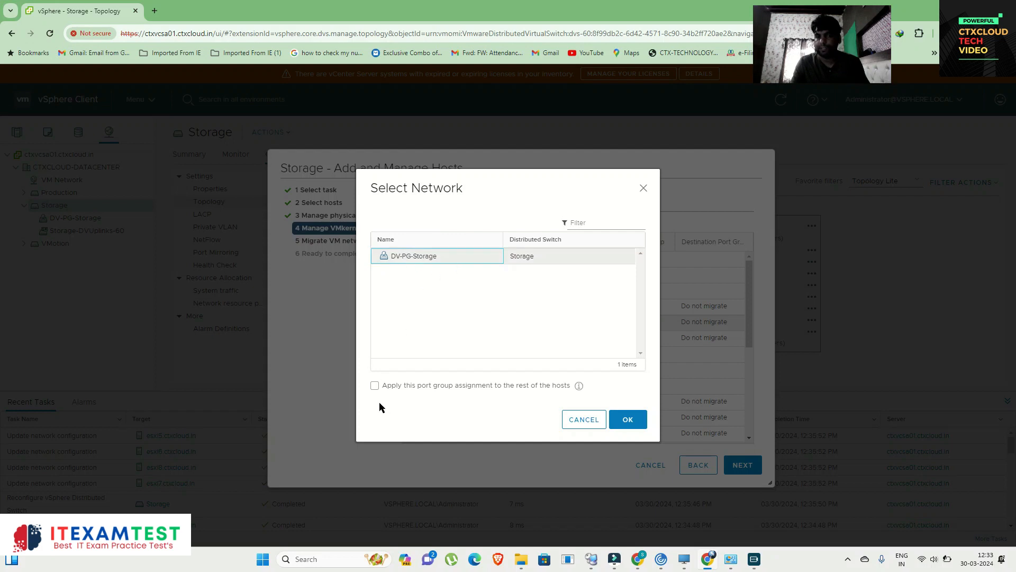
{"action": "left_click", "coordinate": [375, 385]}
{"action": "left_click", "coordinate": [627, 419]}
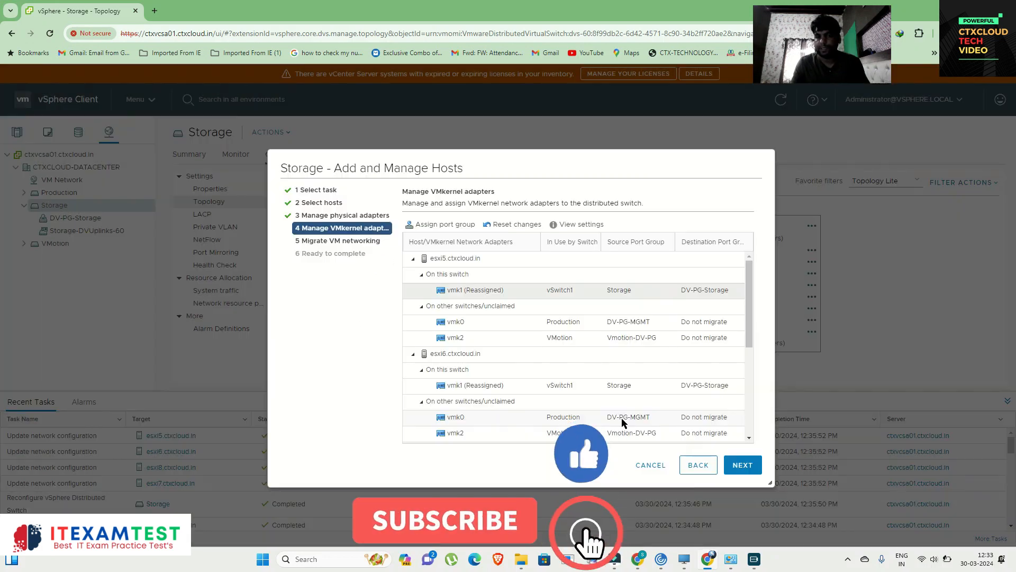
{"action": "left_click", "coordinate": [742, 466]}
{"action": "left_click", "coordinate": [742, 467]}
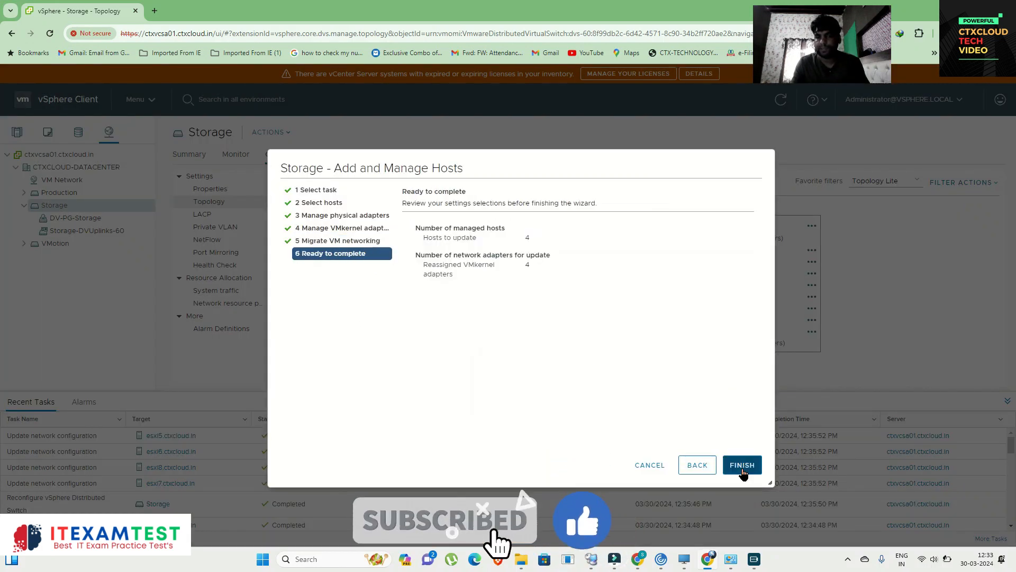
{"action": "left_click", "coordinate": [742, 465]}
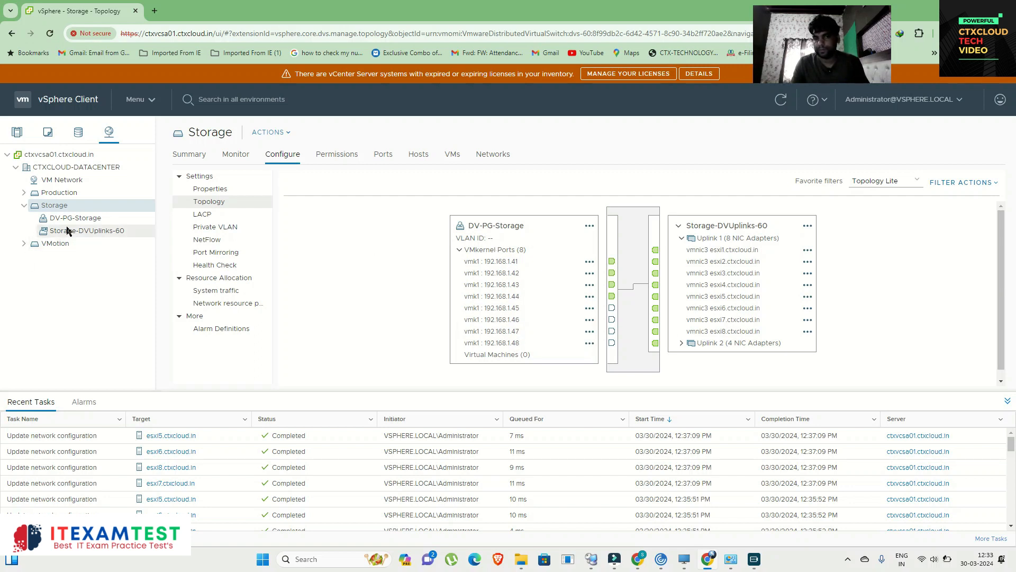
Look through the configuration, monitoring and summary information of the Vmotion-DV-PG port group
{"action": "left_click", "coordinate": [24, 244]}
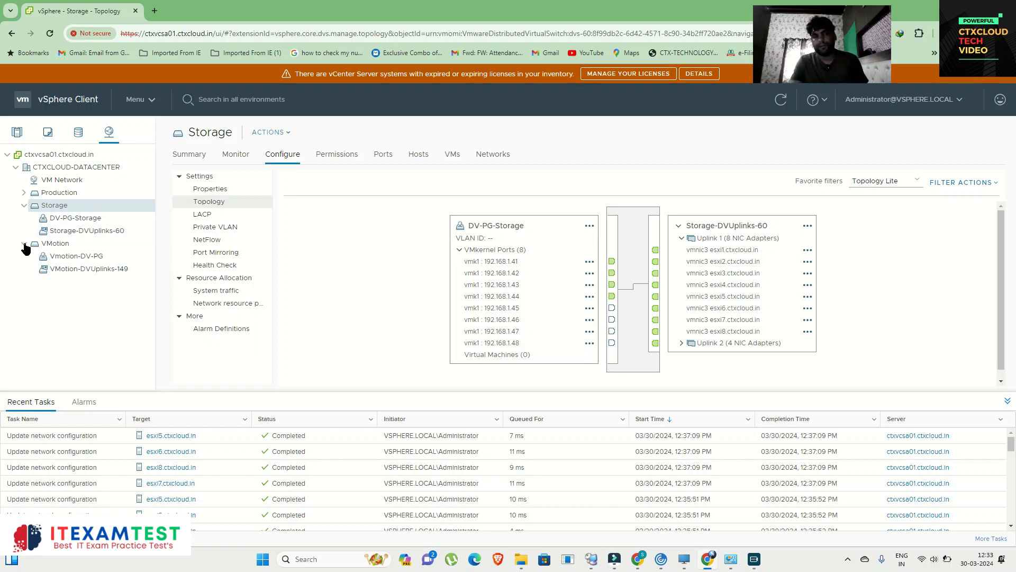
{"action": "left_click", "coordinate": [62, 257]}
{"action": "left_click", "coordinate": [281, 155]}
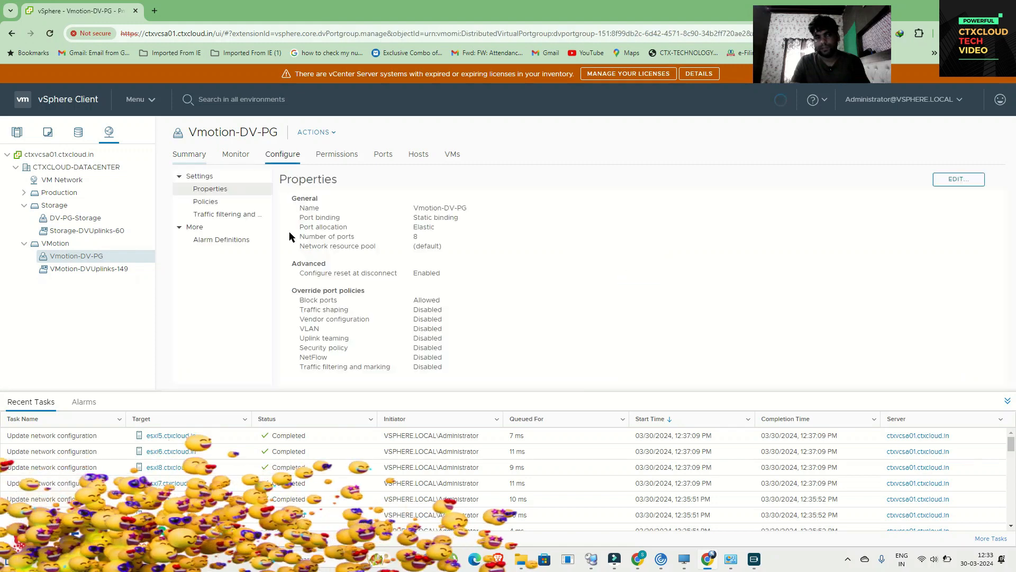
{"action": "left_click", "coordinate": [248, 156]}
{"action": "left_click", "coordinate": [280, 155]}
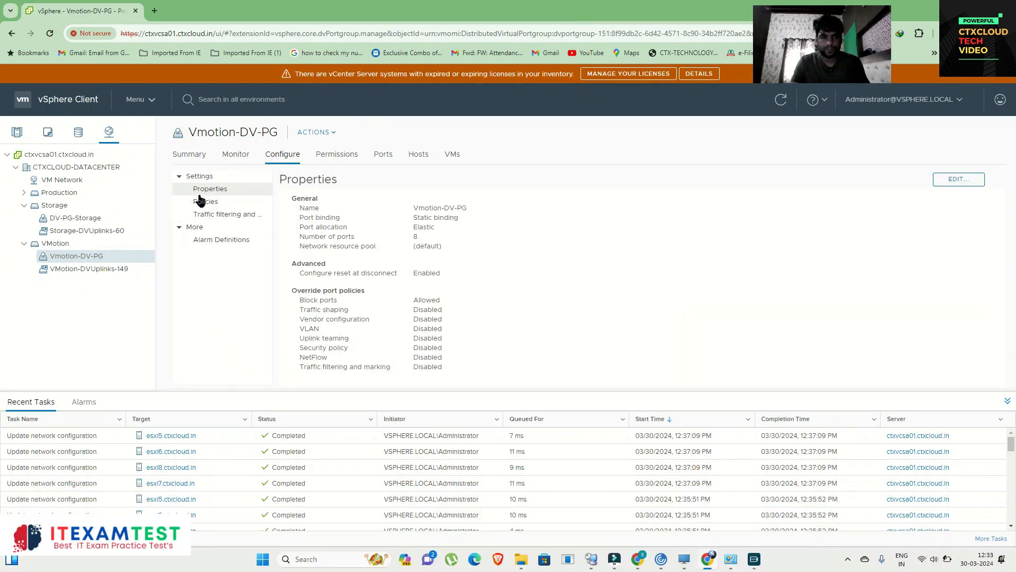
{"action": "left_click", "coordinate": [204, 201]}
{"action": "left_click", "coordinate": [204, 214]}
{"action": "left_click", "coordinate": [180, 176]}
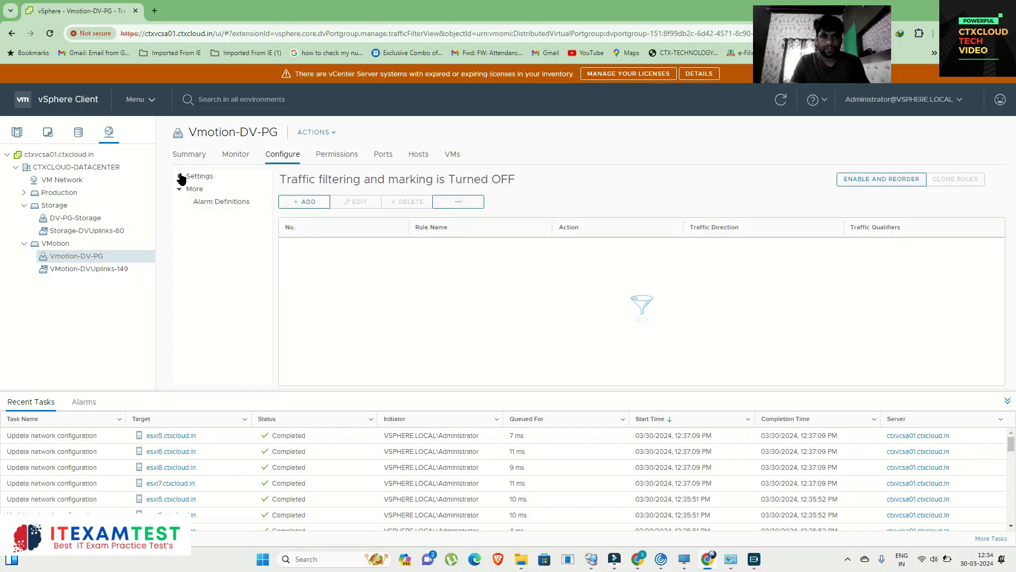
{"action": "left_click", "coordinate": [233, 157]}
{"action": "left_click", "coordinate": [191, 159]}
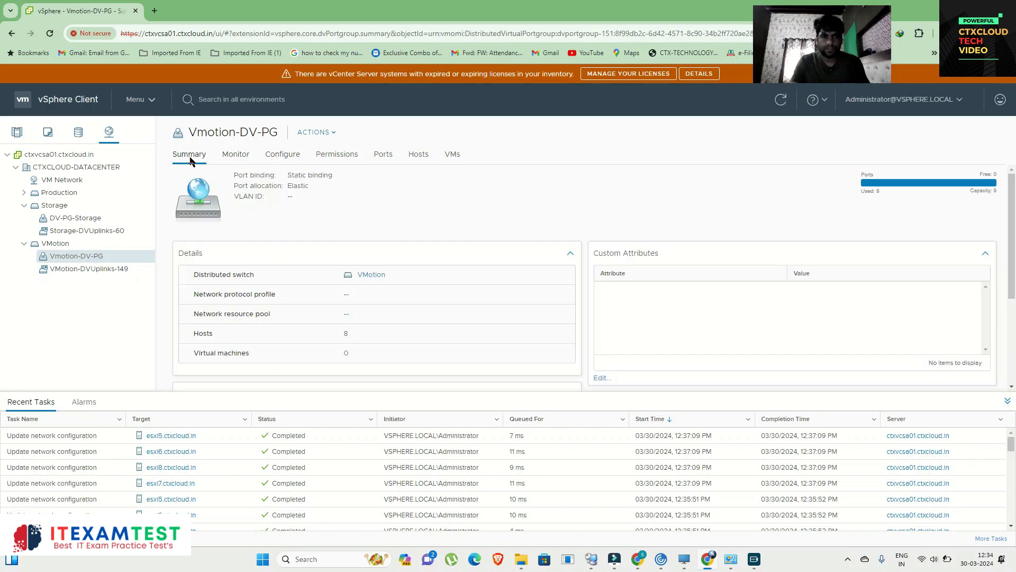
{"action": "left_click", "coordinate": [235, 154]}
Check the VMkernel ports of Vmotion-DV-PG and DV-PG-Storage in the topologies of the VMotion and Storage switches
{"action": "left_click", "coordinate": [55, 243]}
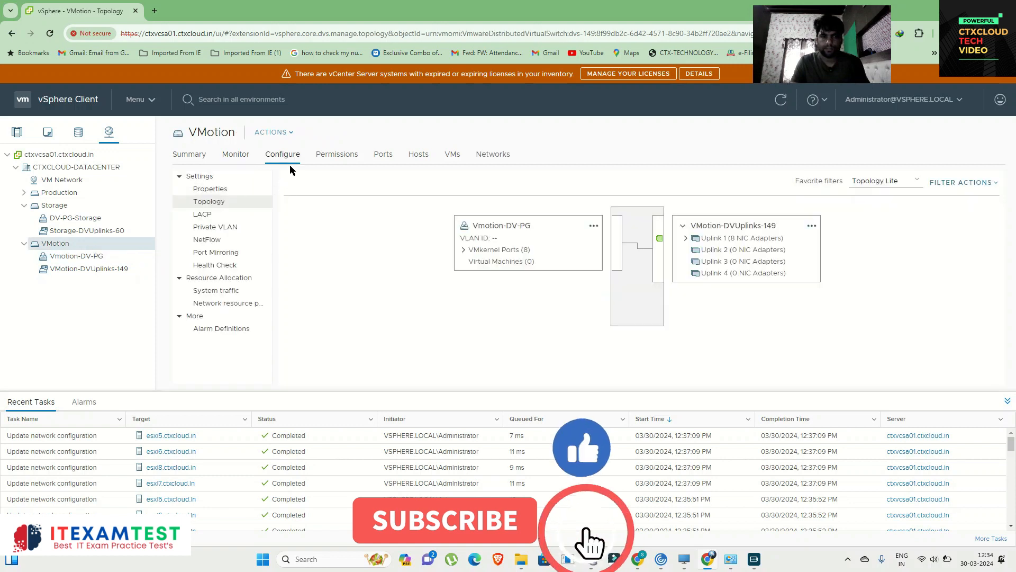
{"action": "left_click", "coordinate": [464, 250]}
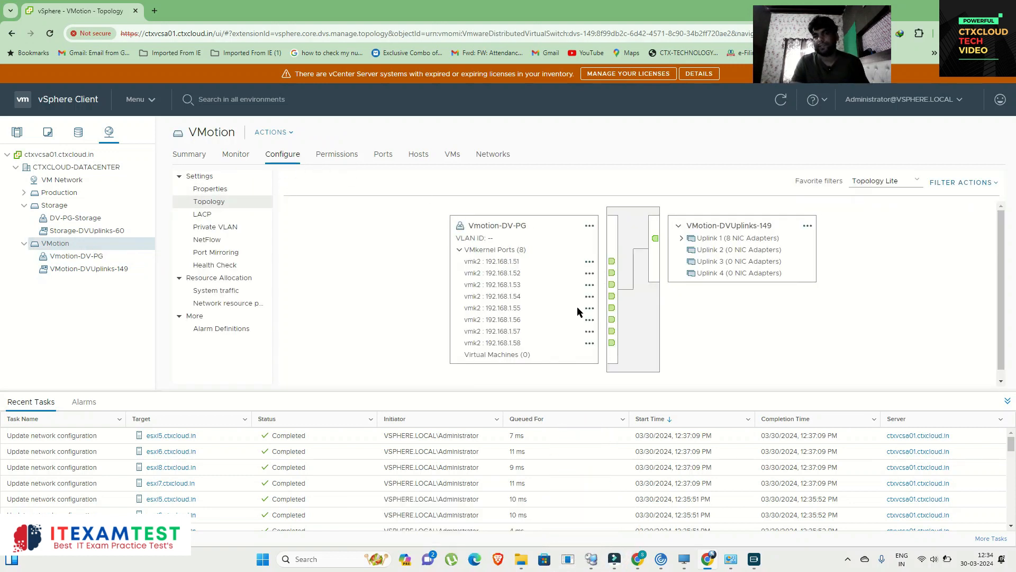
{"action": "left_click", "coordinate": [75, 219]}
{"action": "left_click", "coordinate": [276, 158]}
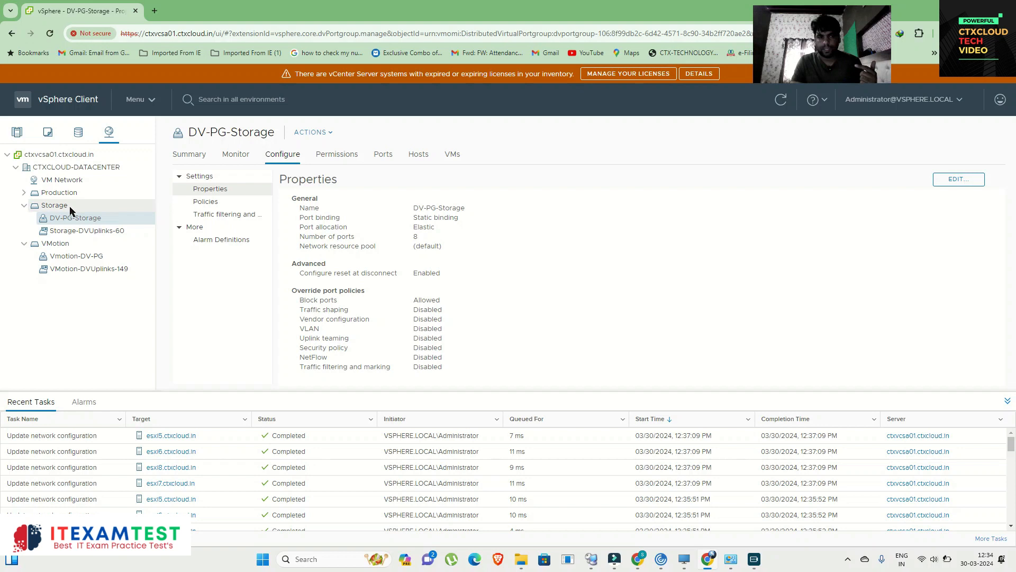
{"action": "left_click", "coordinate": [55, 205]}
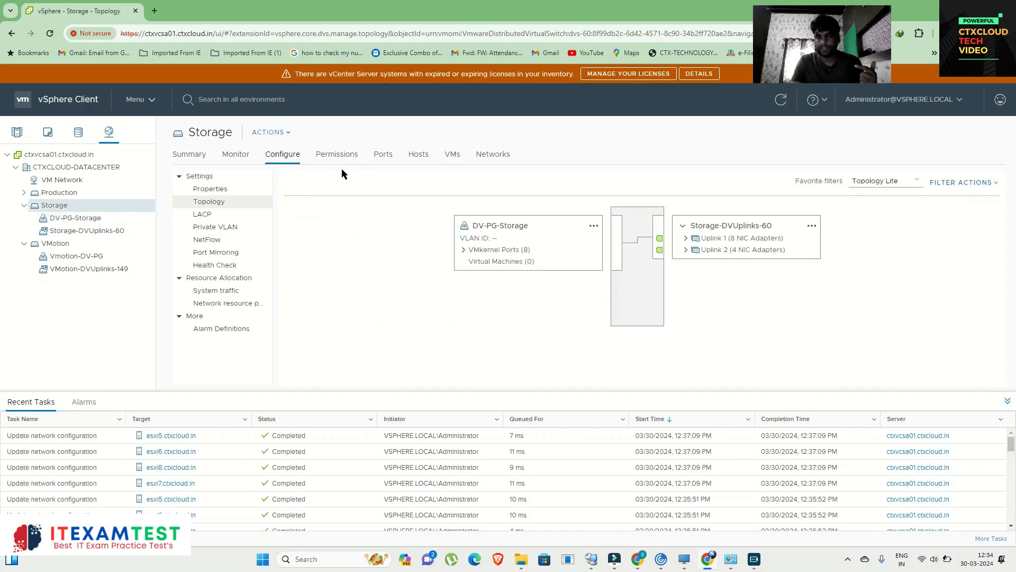
{"action": "left_click", "coordinate": [464, 249]}
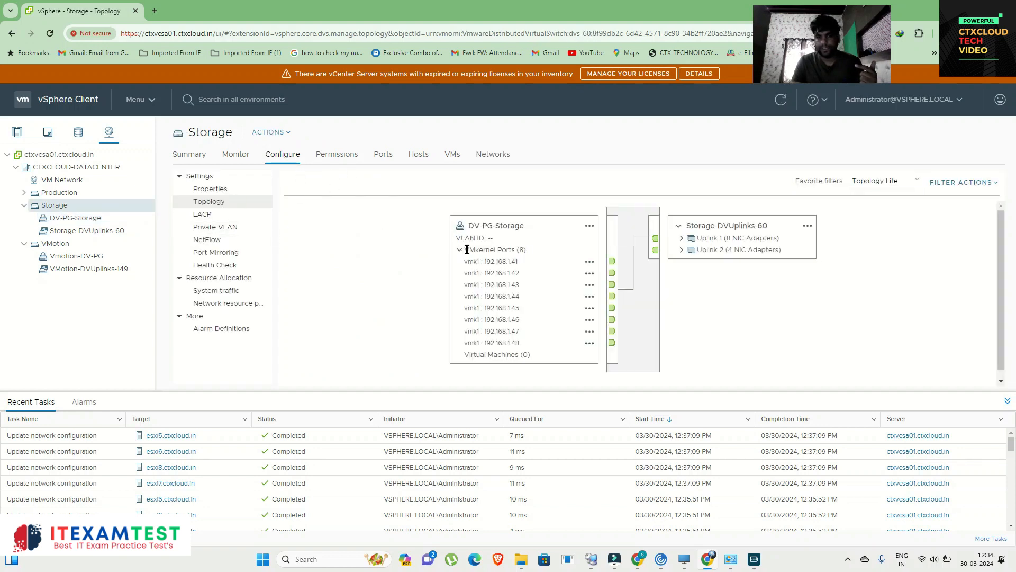
Check the Citrix-Servers-DV-PG virtual machines and the DV-PG-MGMT VMkernel ports in the Production switch topology
{"action": "left_click", "coordinate": [24, 194]}
{"action": "left_click", "coordinate": [79, 206]}
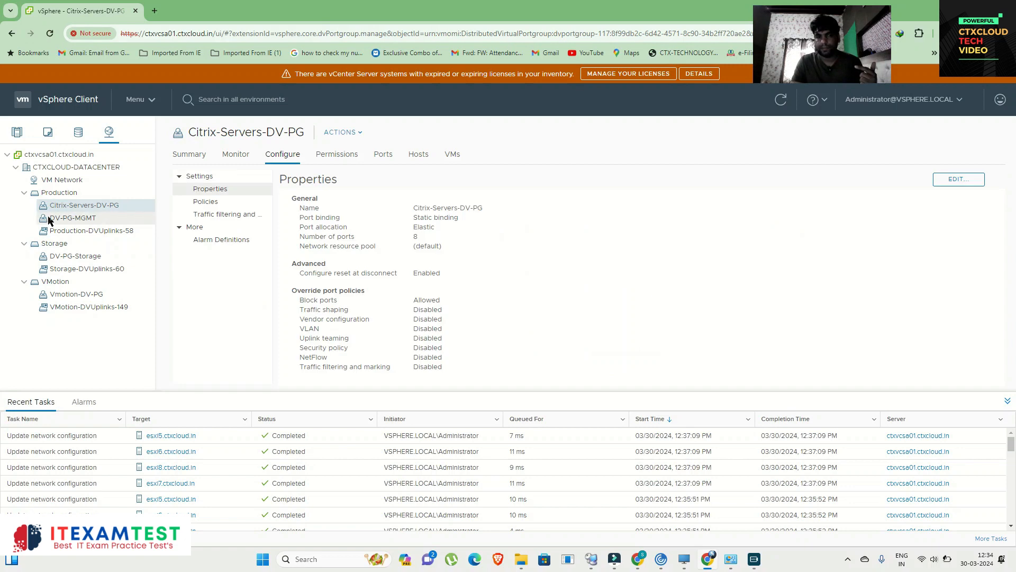
{"action": "left_click", "coordinate": [59, 193]}
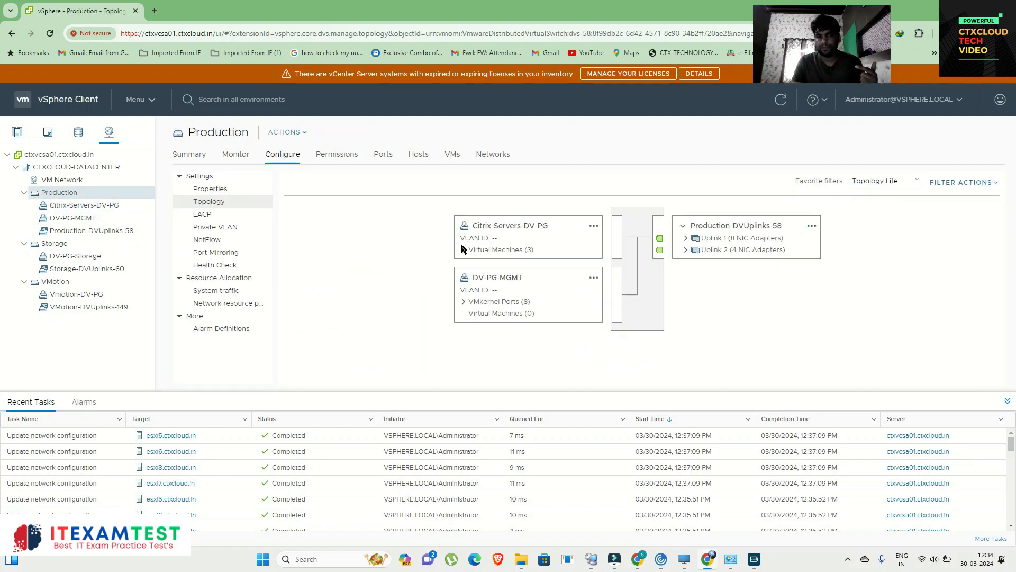
{"action": "left_click", "coordinate": [464, 250]}
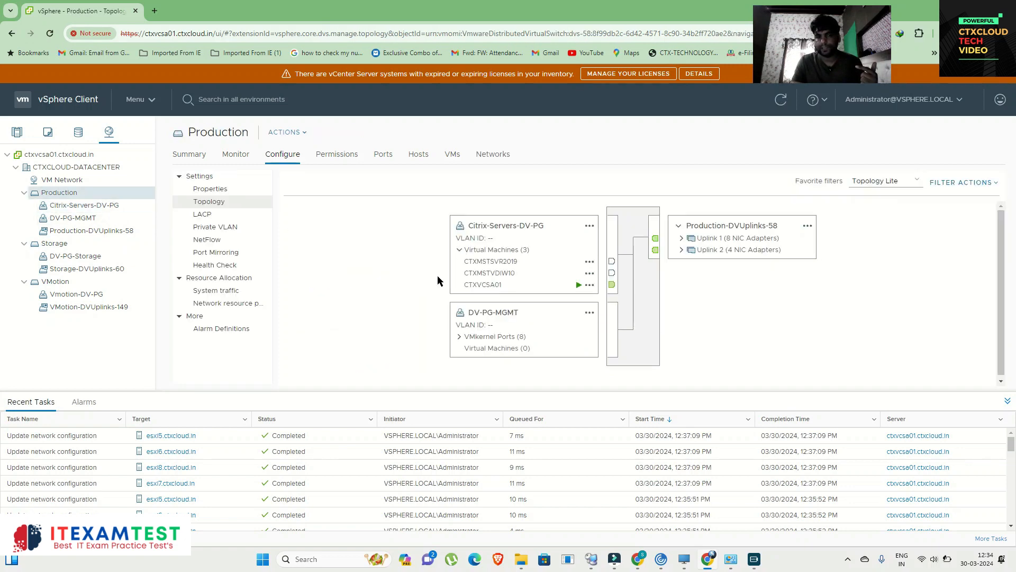
{"action": "left_click", "coordinate": [460, 337]}
{"action": "scroll", "coordinate": [495, 298], "scroll_direction": "down", "scroll_amount": 2}
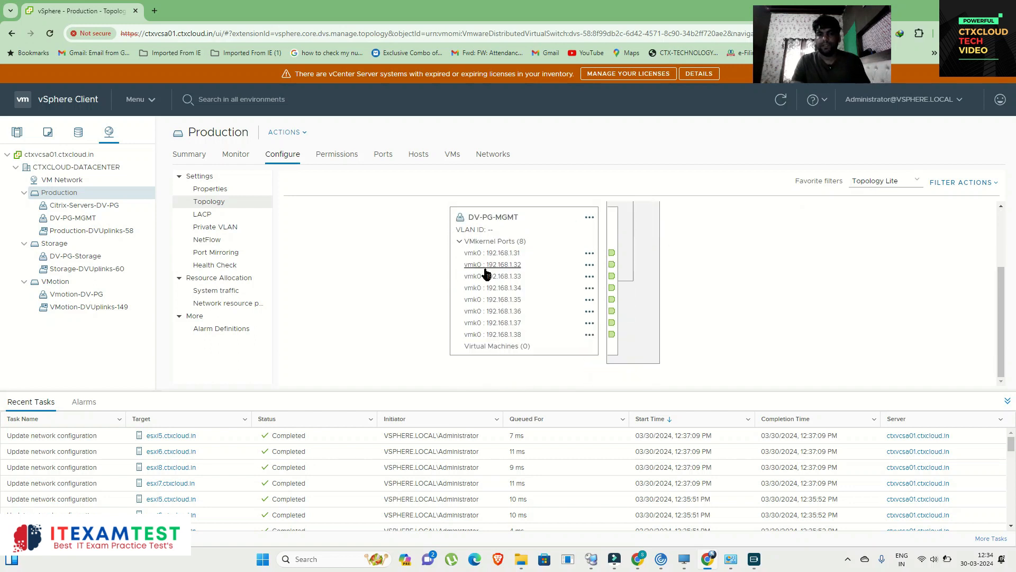
Open the web console of the virtual machine CTXMSTVMW10-NEW in the MGMT-PROD cluster and dismiss its lock screen
{"action": "left_click", "coordinate": [17, 132]}
{"action": "left_click", "coordinate": [121, 284]}
{"action": "left_click", "coordinate": [223, 198]}
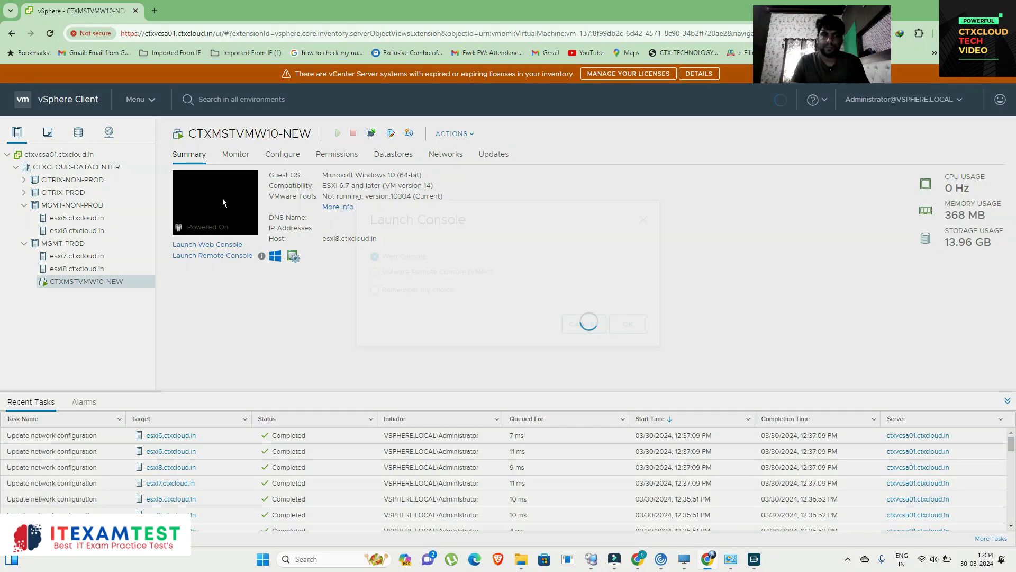
{"action": "left_click", "coordinate": [624, 356]}
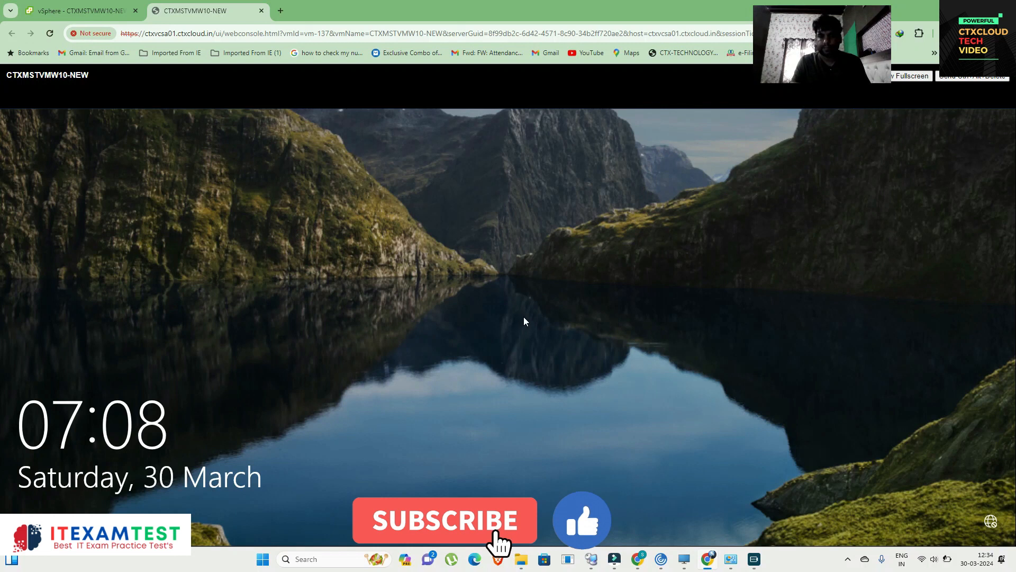
{"action": "left_click", "coordinate": [693, 154]}
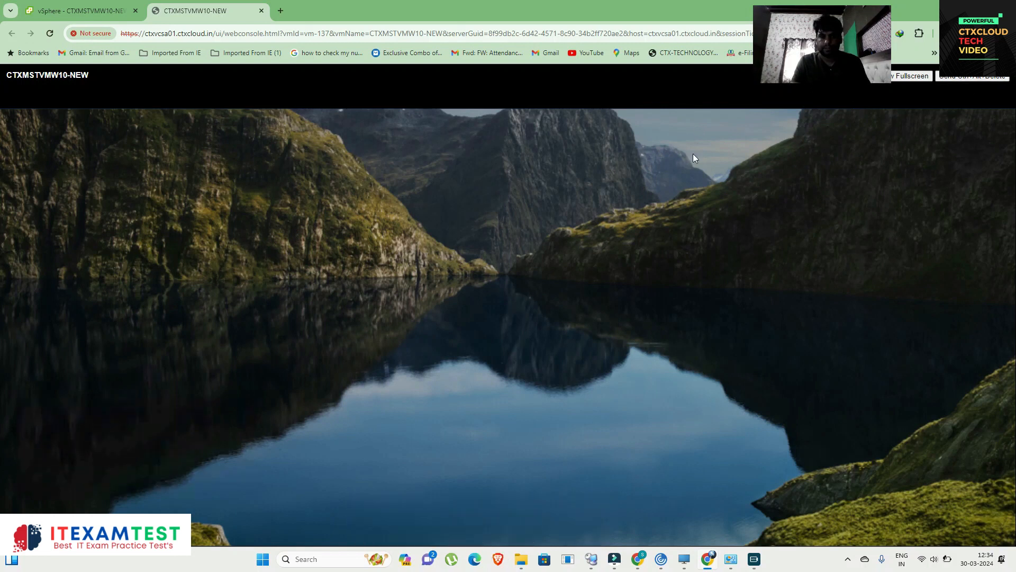
Sign in to the Windows desktop of the virtual machine CTXMSTVMW10-NEW
{"action": "left_click", "coordinate": [510, 366]}
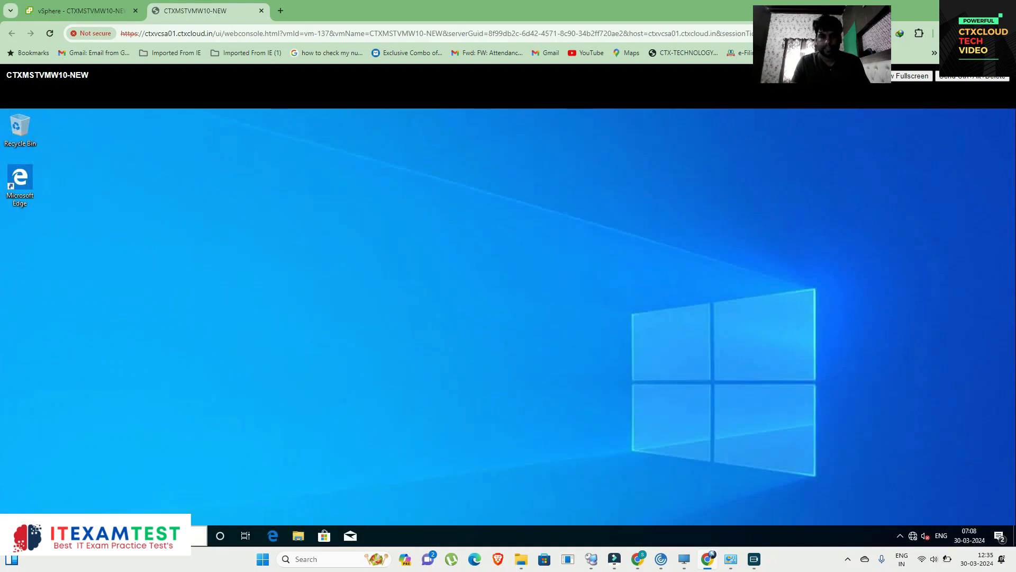
{"action": "left_click", "coordinate": [121, 535]}
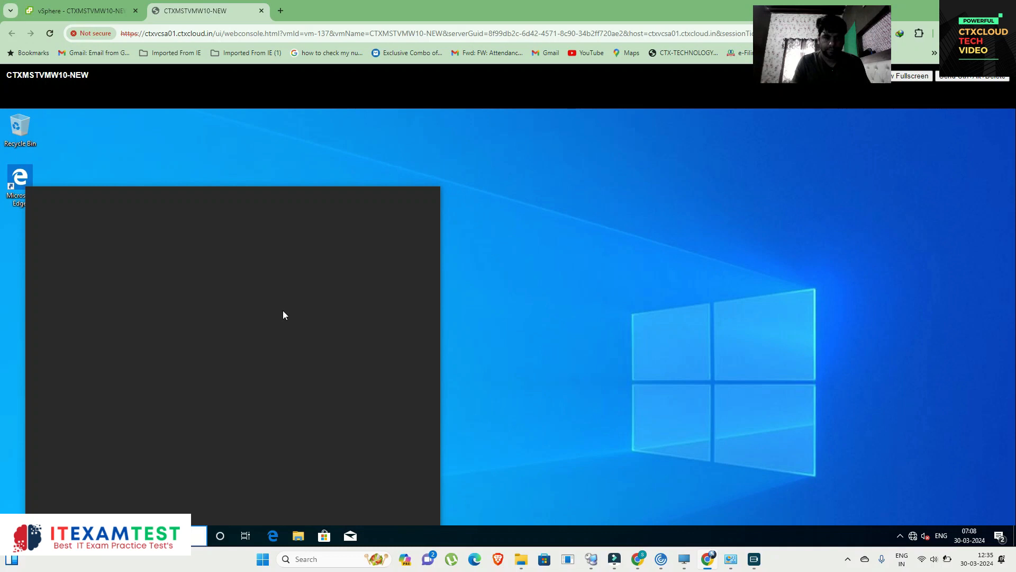
{"action": "type", "text": "cmd"}
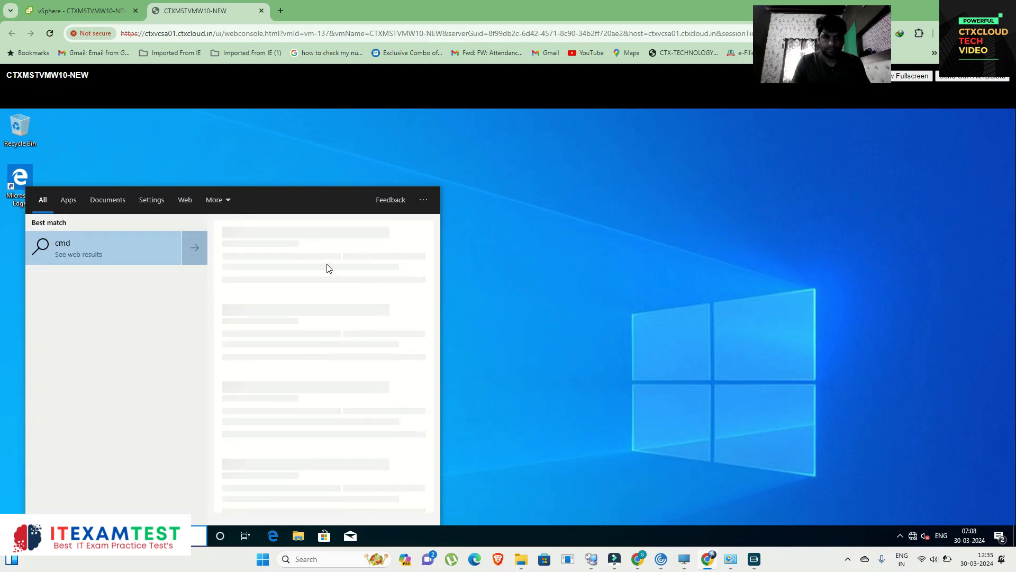
{"action": "key", "text": "Return"}
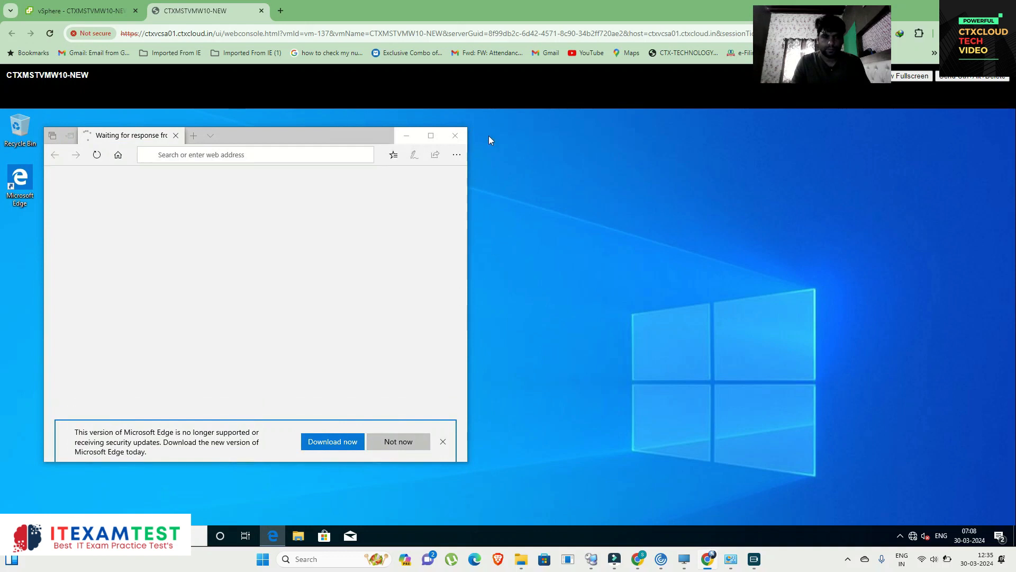
{"action": "left_click", "coordinate": [456, 137]}
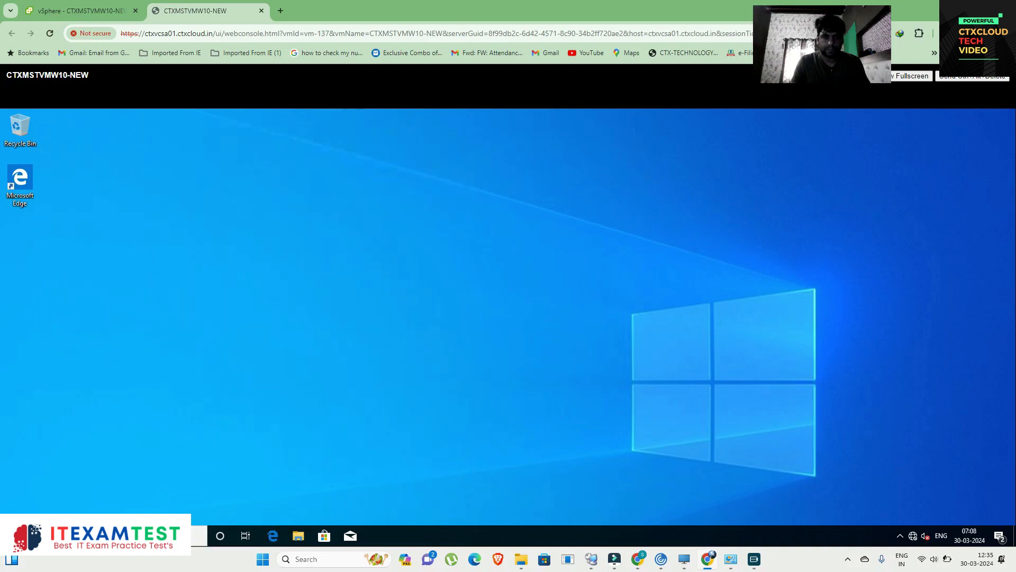
Open a Command Prompt inside the virtual machine and run ipconfig to read its network configuration
{"action": "right_click", "coordinate": [13, 535]}
{"action": "left_click", "coordinate": [37, 484]}
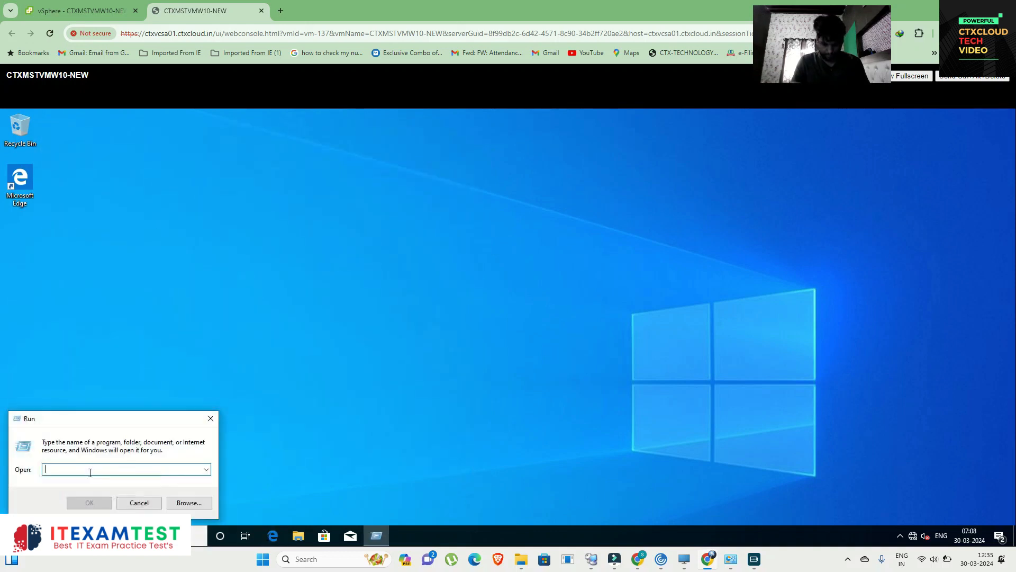
{"action": "type", "text": "cmd"}
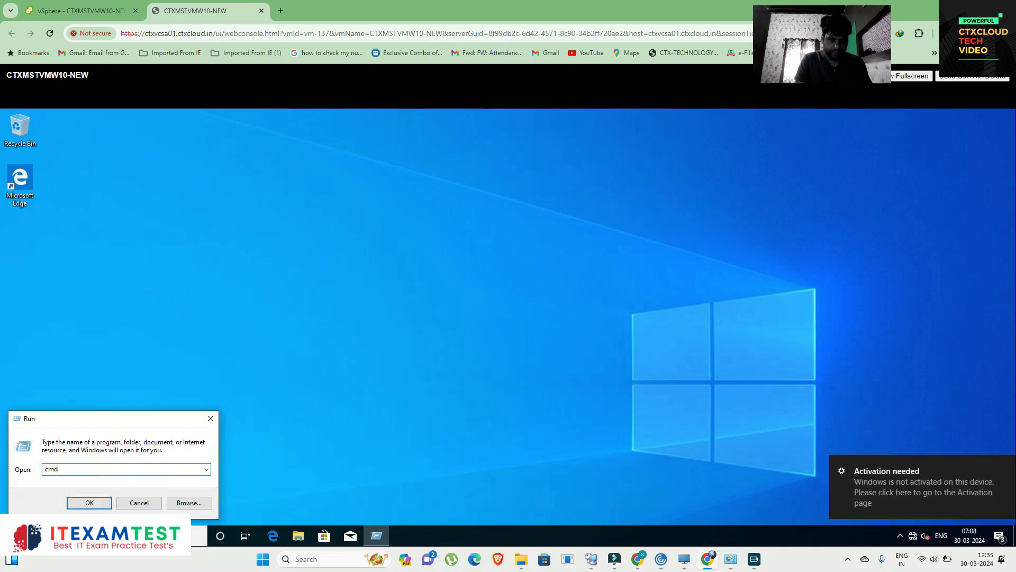
{"action": "key", "text": "Return"}
{"action": "type", "text": "ipconfig"}
{"action": "key", "text": "Return"}
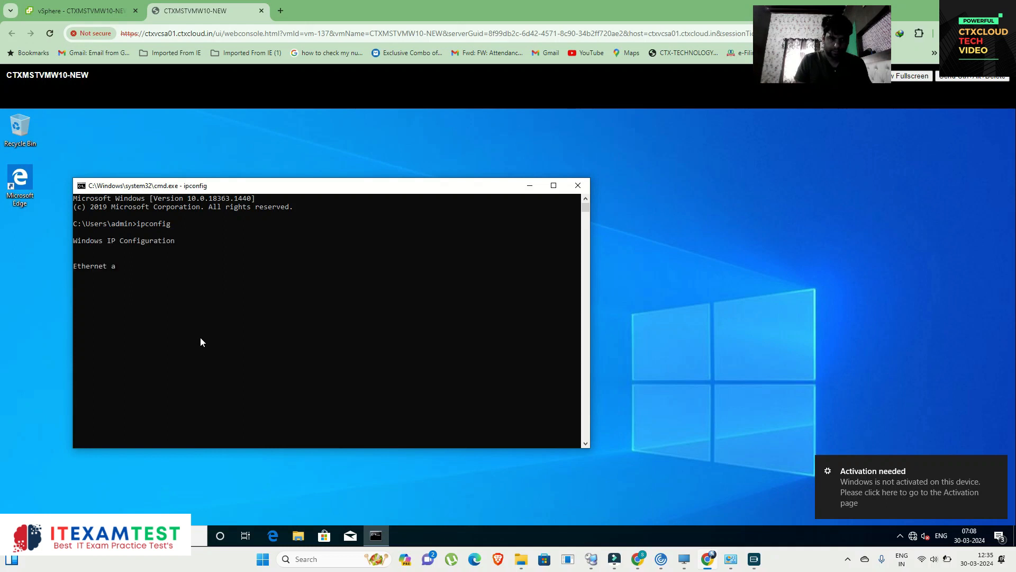
Start a continuous ping to 192.168.1.157 from the Command Prompt of the local computer
{"action": "left_click", "coordinate": [317, 560]}
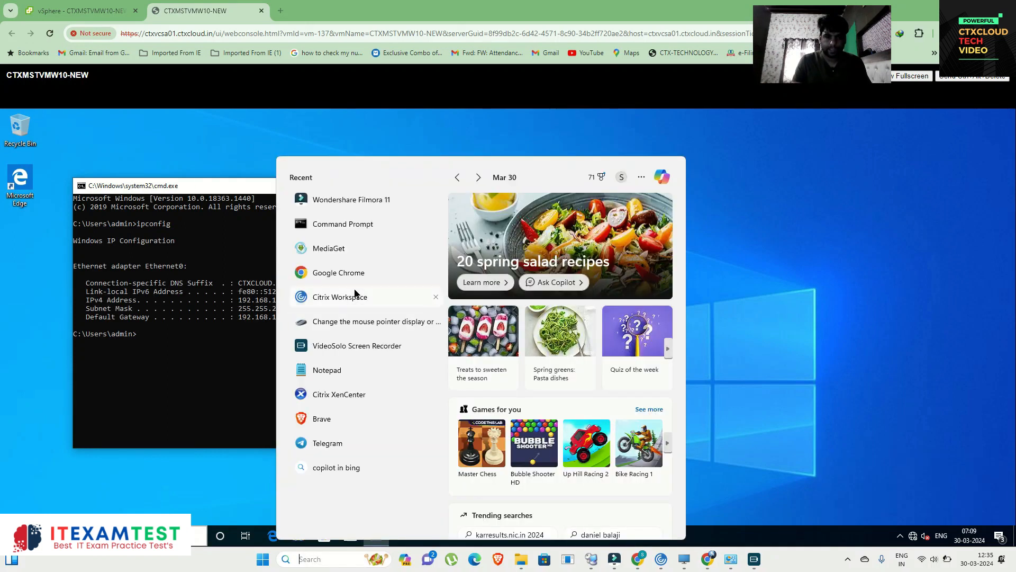
{"action": "left_click", "coordinate": [341, 226]}
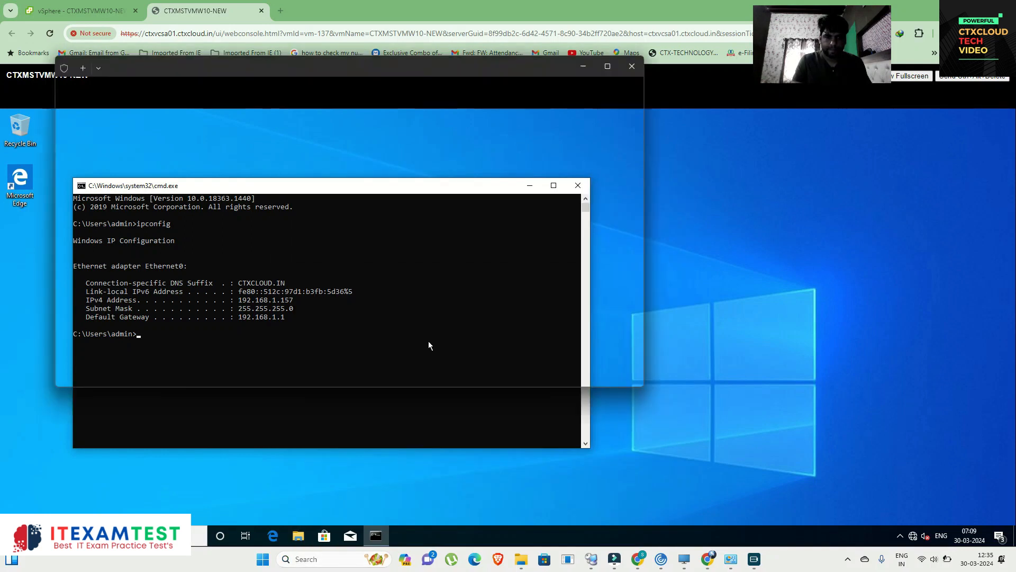
{"action": "type", "text": "ping "}
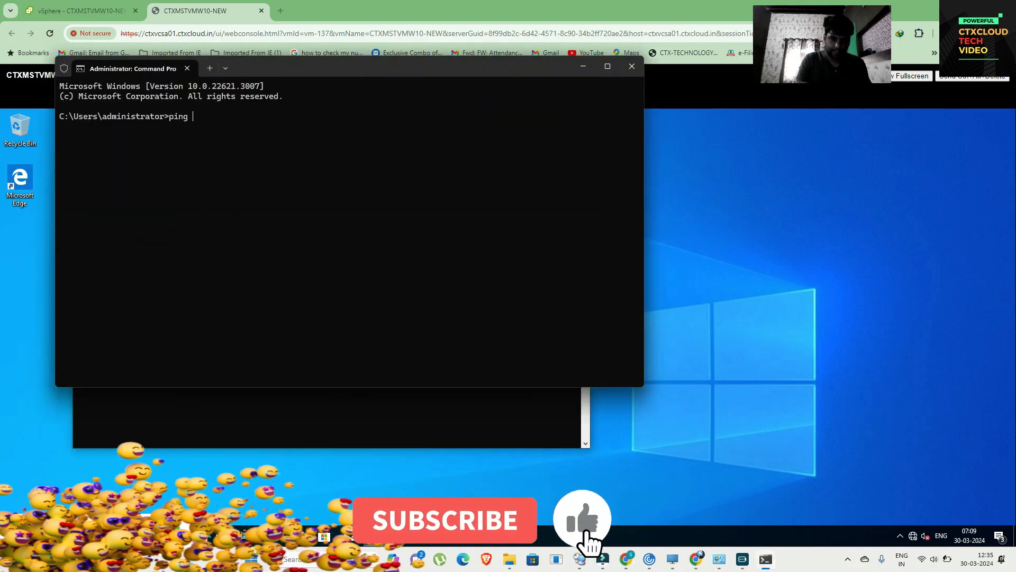
{"action": "type", "text": "192.168.1"}
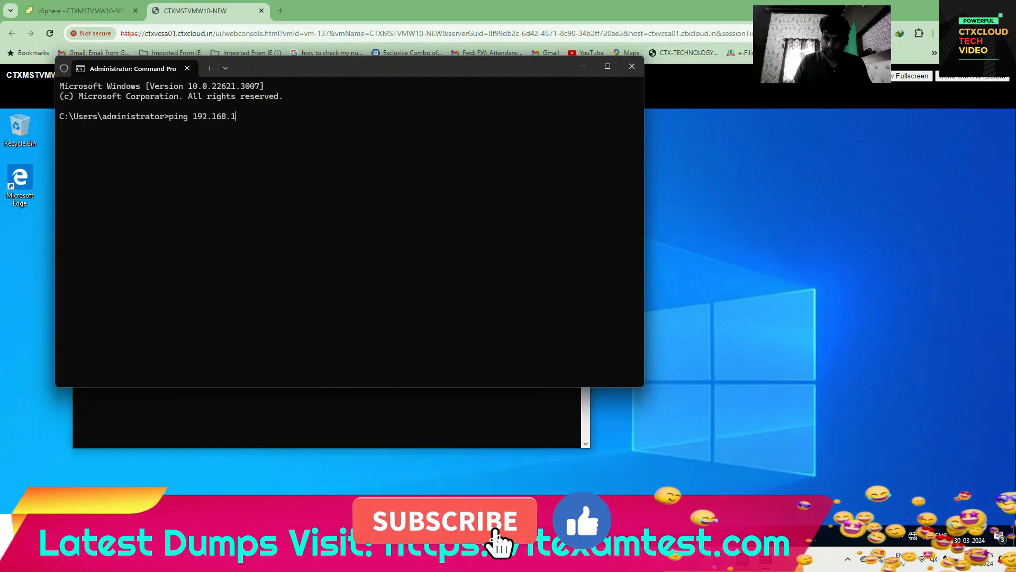
{"action": "type", "text": ".157 -t"}
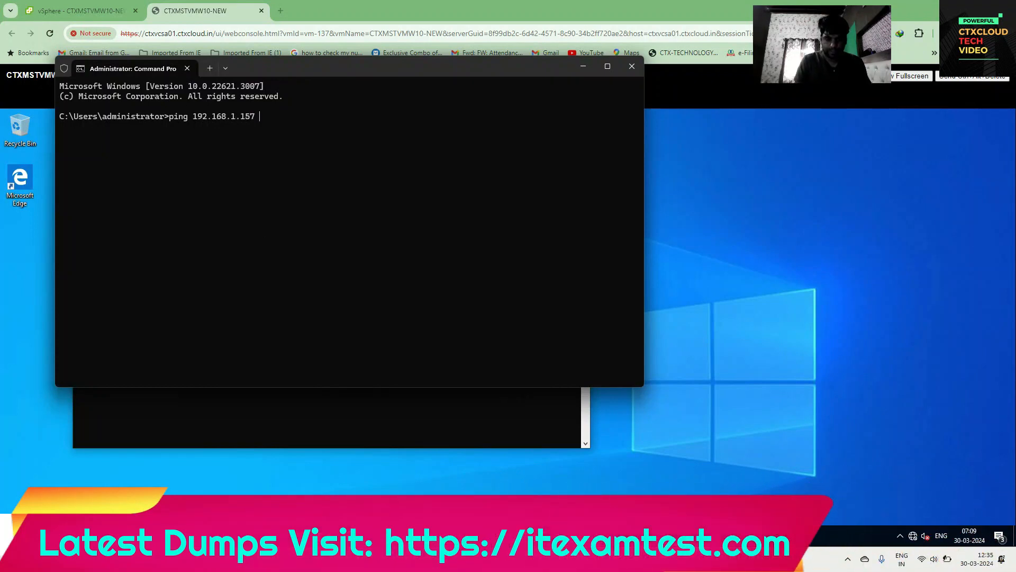
{"action": "key", "text": "Return"}
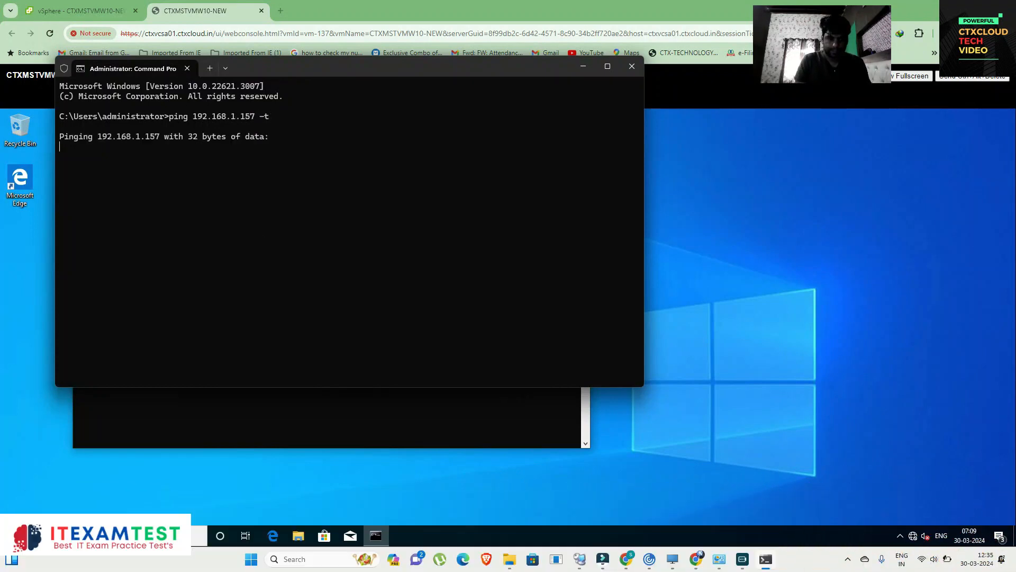
Turn off Windows Defender Firewall for private and public networks in the virtual machine, and check the running ping on the local computer
{"action": "left_click", "coordinate": [100, 489]}
{"action": "right_click", "coordinate": [12, 535]}
{"action": "left_click", "coordinate": [42, 484]}
{"action": "type", "text": "firewall.cpl"}
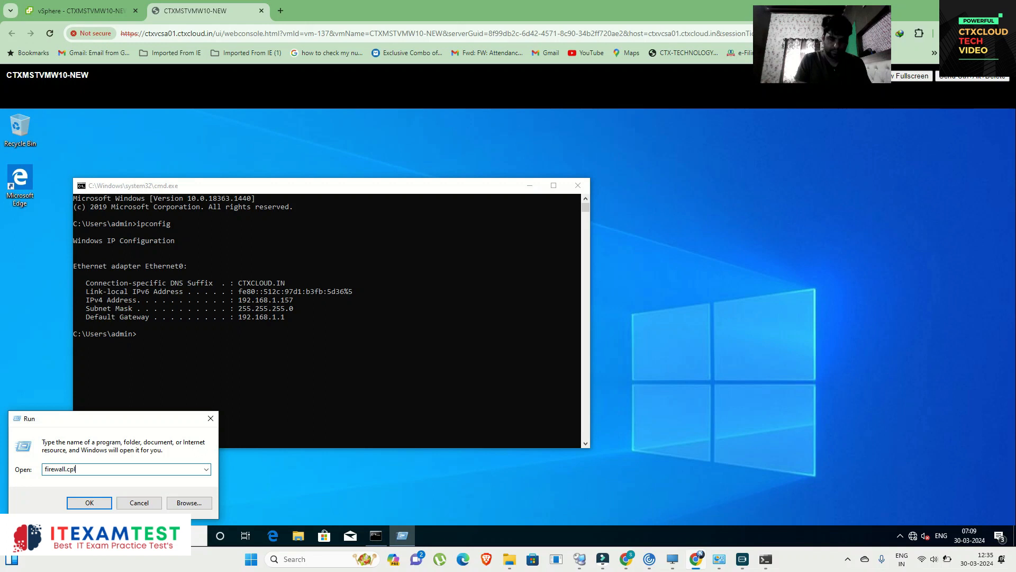
{"action": "key", "text": "Return"}
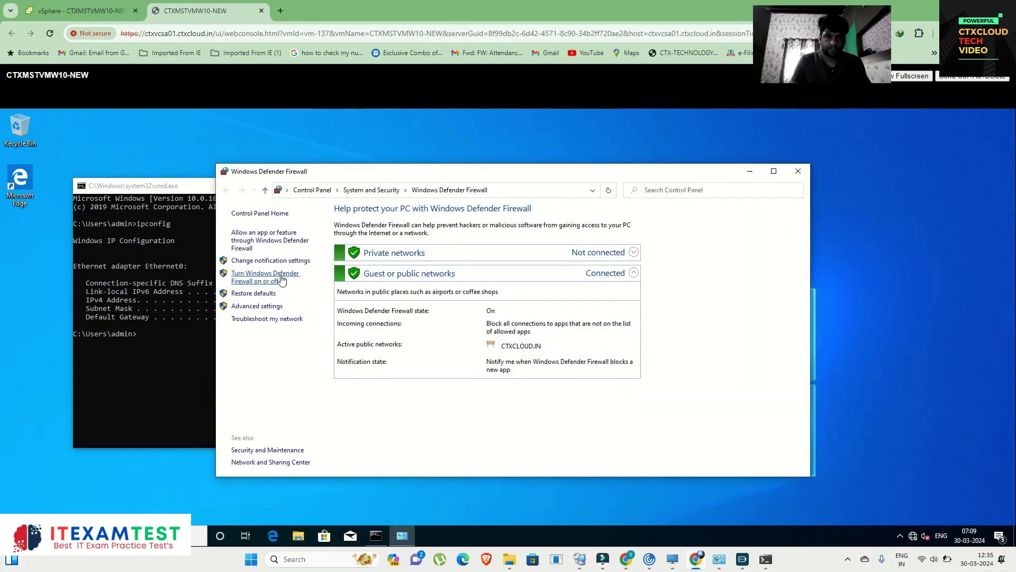
{"action": "left_click", "coordinate": [392, 290]}
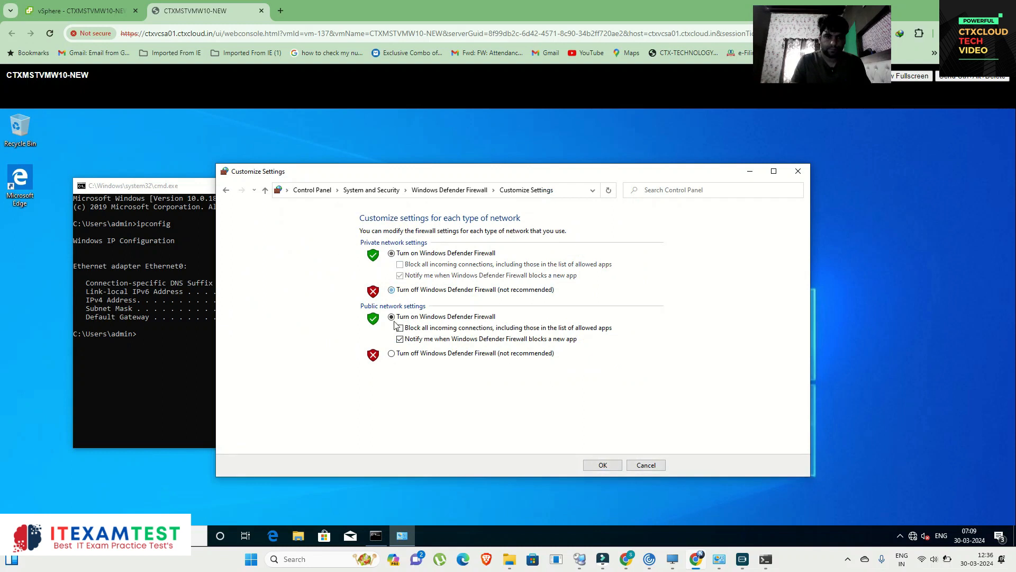
{"action": "left_click", "coordinate": [391, 354]}
{"action": "left_click", "coordinate": [601, 466]}
{"action": "left_click", "coordinate": [765, 560]}
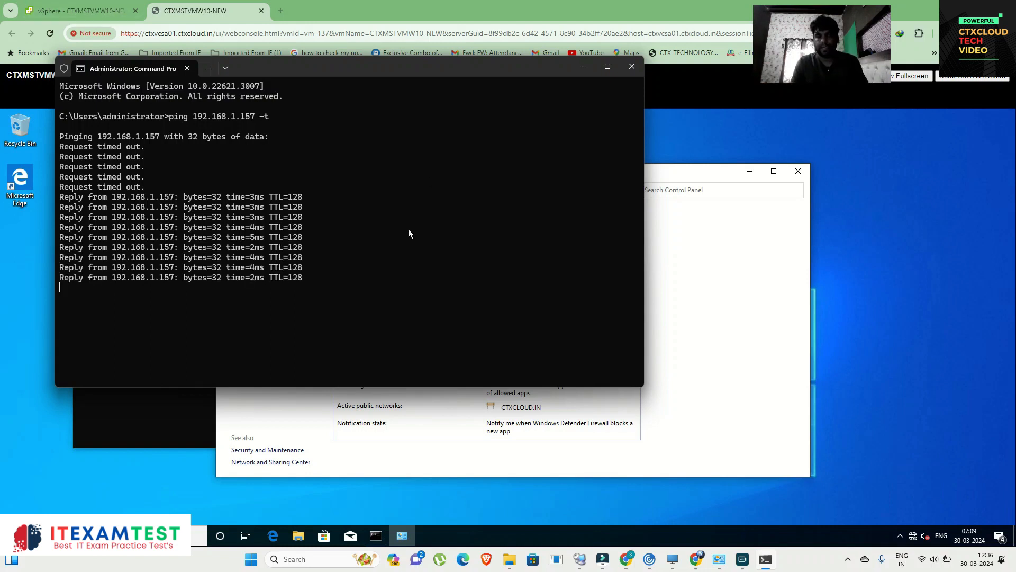
Look at the network choices for Network adapter 1 in the settings of CTXMSTVMW10-NEW in vSphere, leaving without saving
{"action": "left_click", "coordinate": [110, 15]}
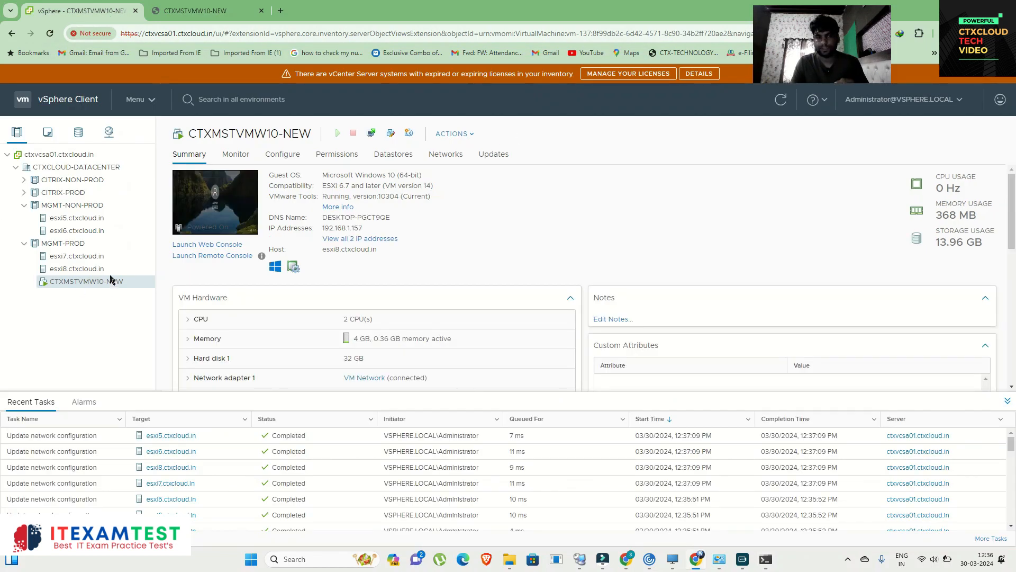
{"action": "right_click", "coordinate": [58, 288]}
{"action": "left_click", "coordinate": [87, 356]}
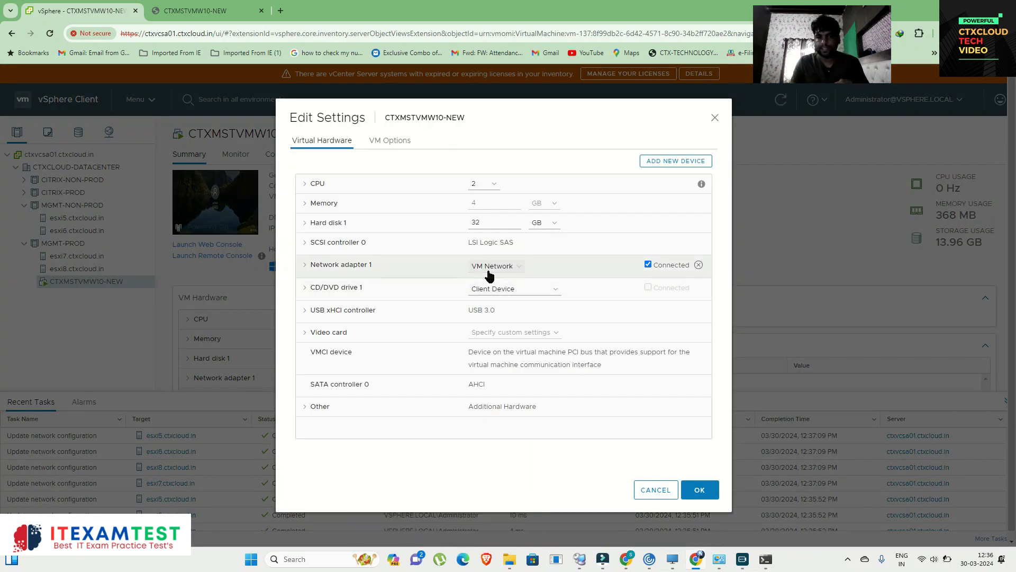
{"action": "left_click", "coordinate": [489, 273]}
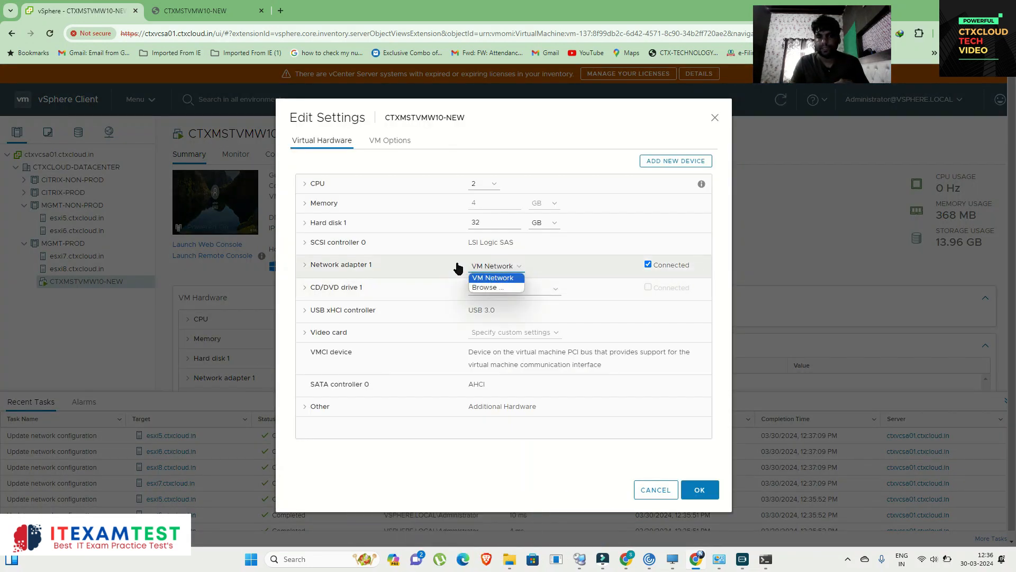
{"action": "left_click", "coordinate": [654, 490]}
{"action": "left_click", "coordinate": [654, 489]}
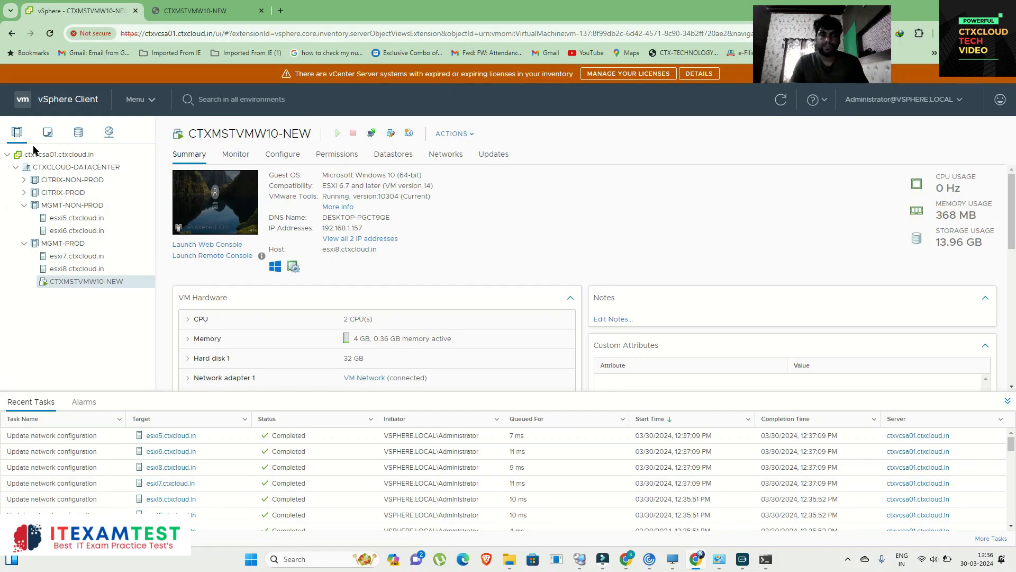
Start managing host networking on the Production distributed switch with all attached hosts, esxi1 to esxi8, selected
{"action": "left_click", "coordinate": [108, 132]}
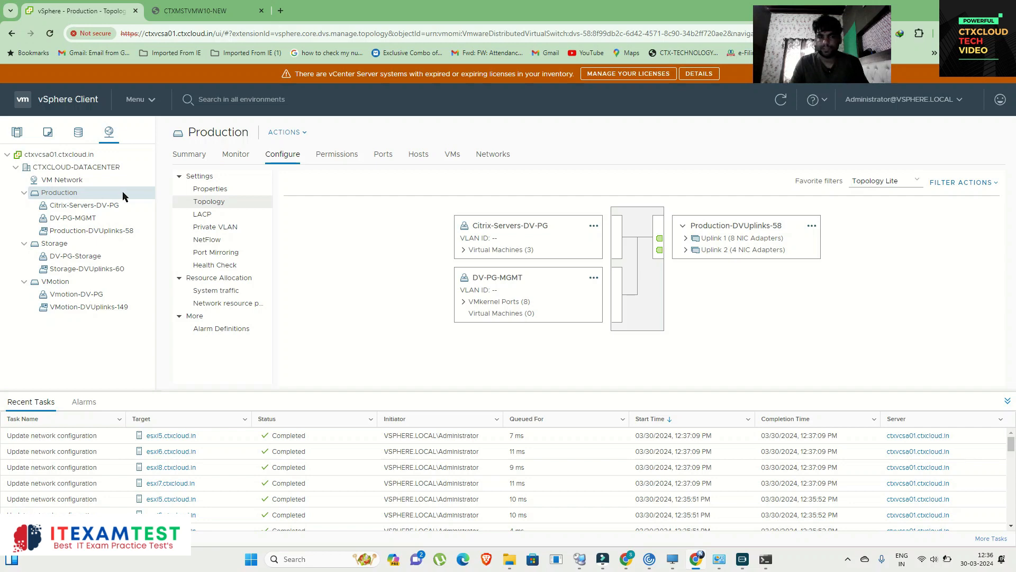
{"action": "right_click", "coordinate": [74, 195]}
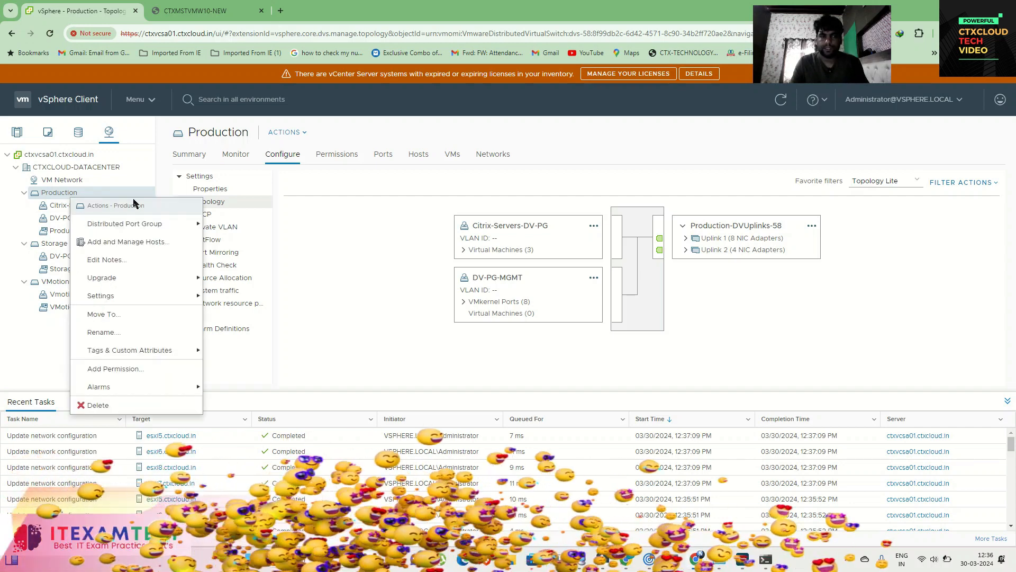
{"action": "left_click", "coordinate": [119, 241]}
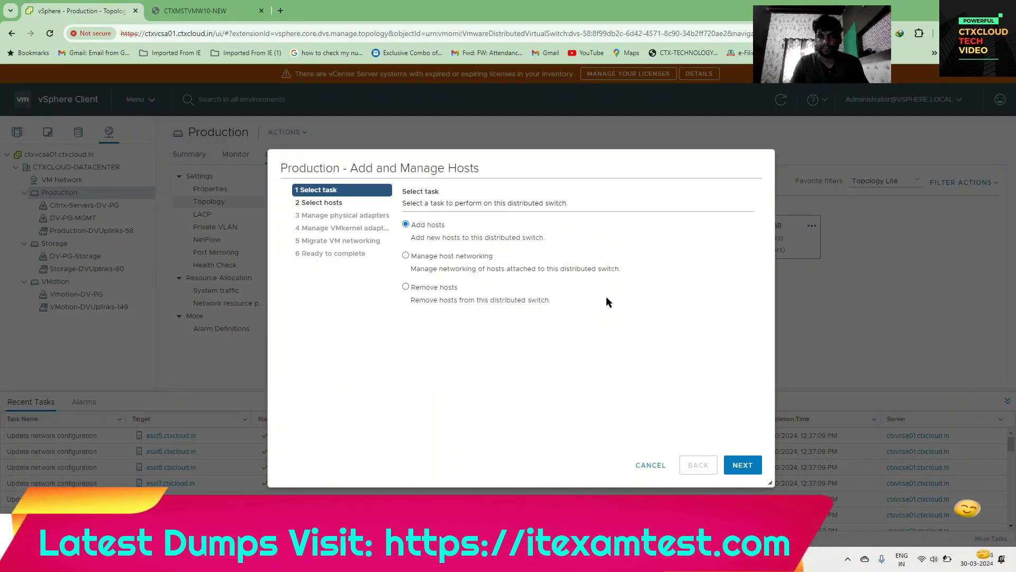
{"action": "left_click", "coordinate": [406, 255]}
{"action": "left_click", "coordinate": [746, 468]}
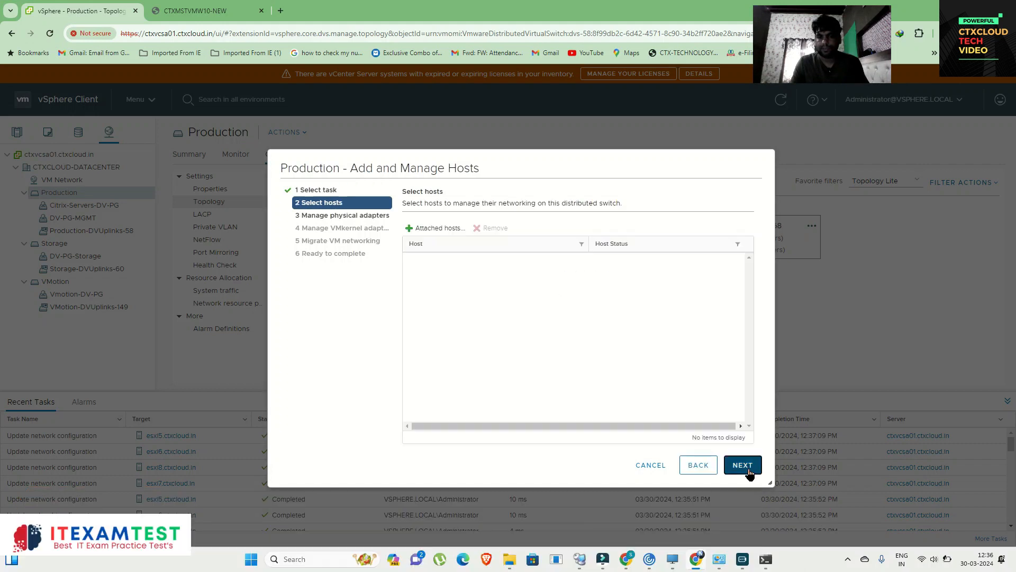
{"action": "left_click", "coordinate": [434, 228]}
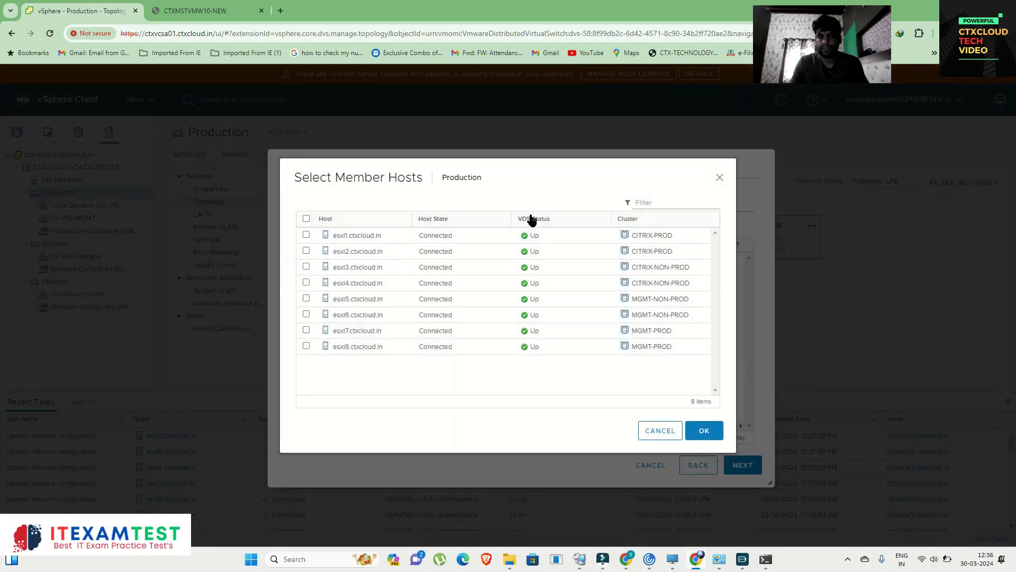
{"action": "left_click", "coordinate": [306, 218]}
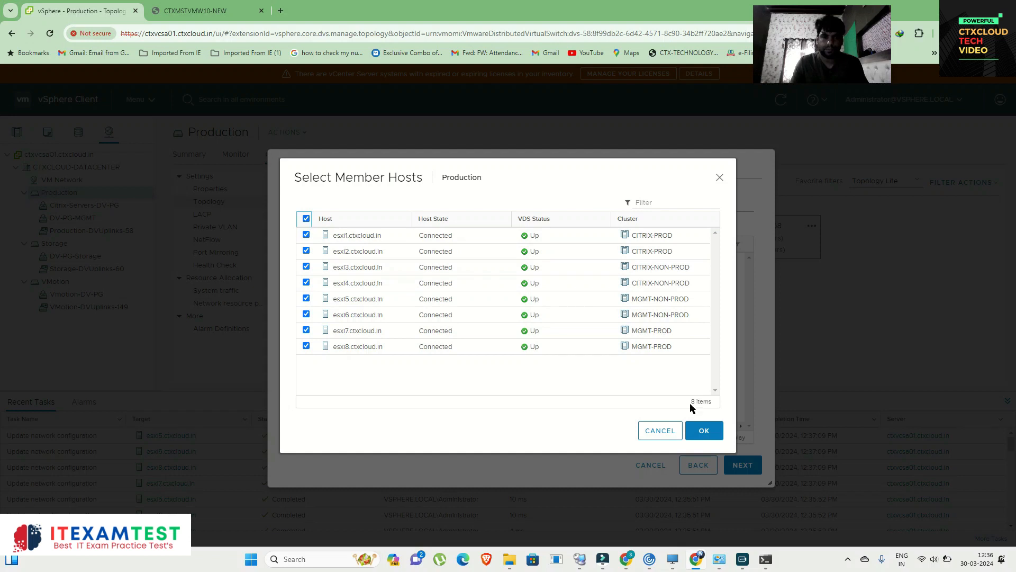
{"action": "left_click", "coordinate": [714, 440]}
{"action": "left_click", "coordinate": [743, 465]}
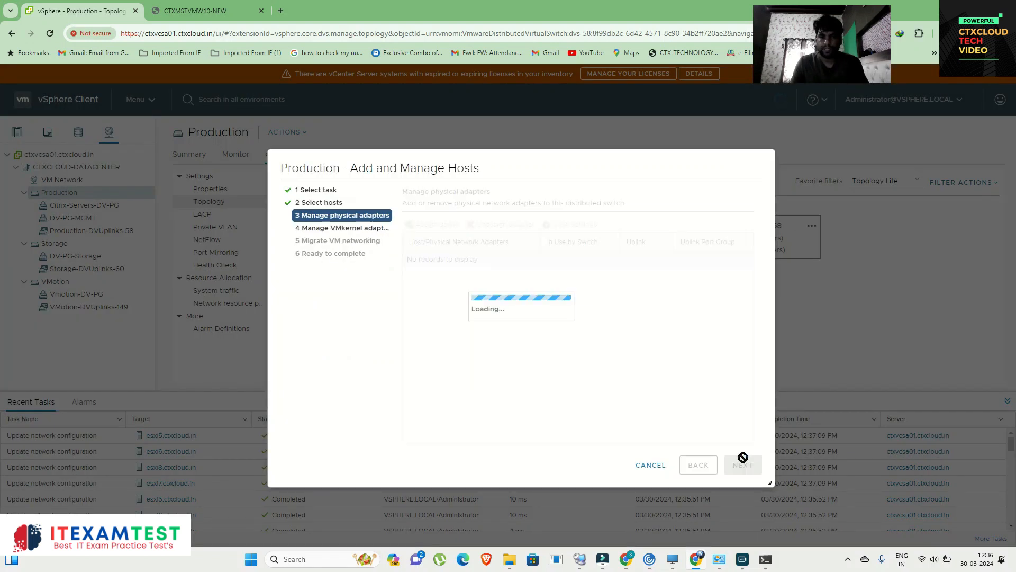
Keep the physical and VMkernel adapter assignments, and assign the virtual machine CTXMSTVMW10-NEW to the Citrix-Servers-DV-PG port group
{"action": "left_click", "coordinate": [742, 465]}
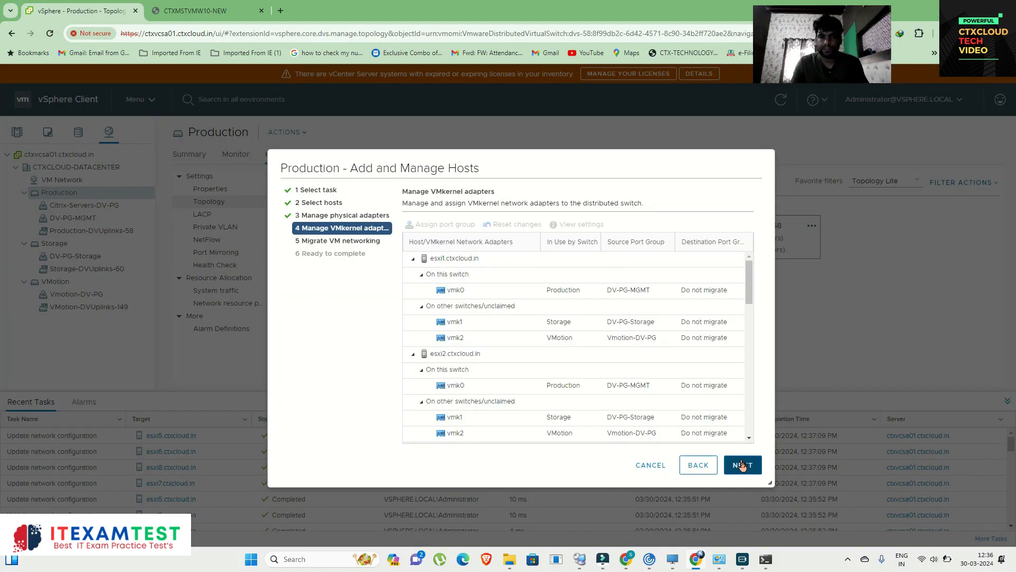
{"action": "left_click", "coordinate": [742, 465]}
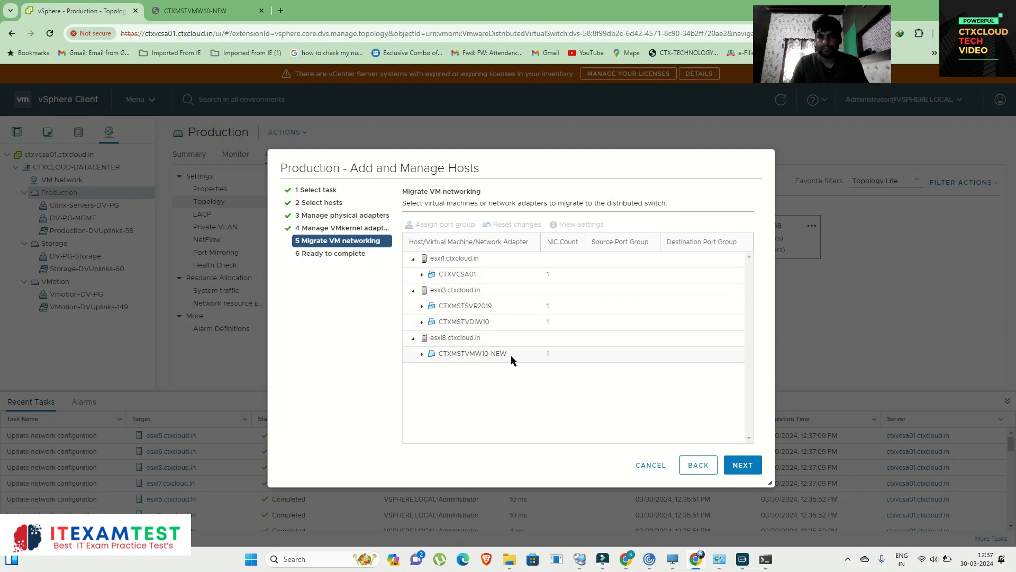
{"action": "left_click", "coordinate": [471, 355]}
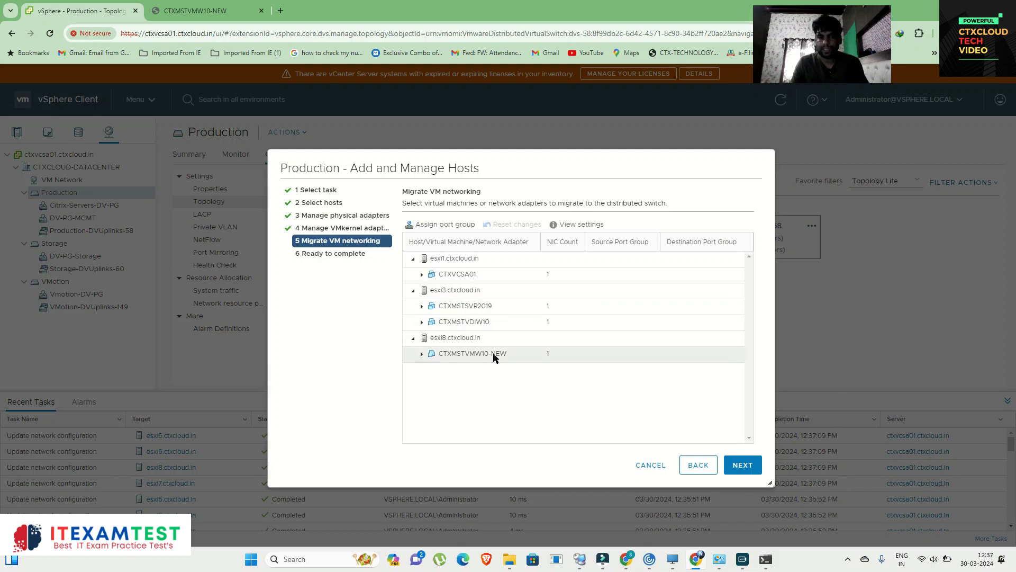
{"action": "left_click", "coordinate": [445, 224]}
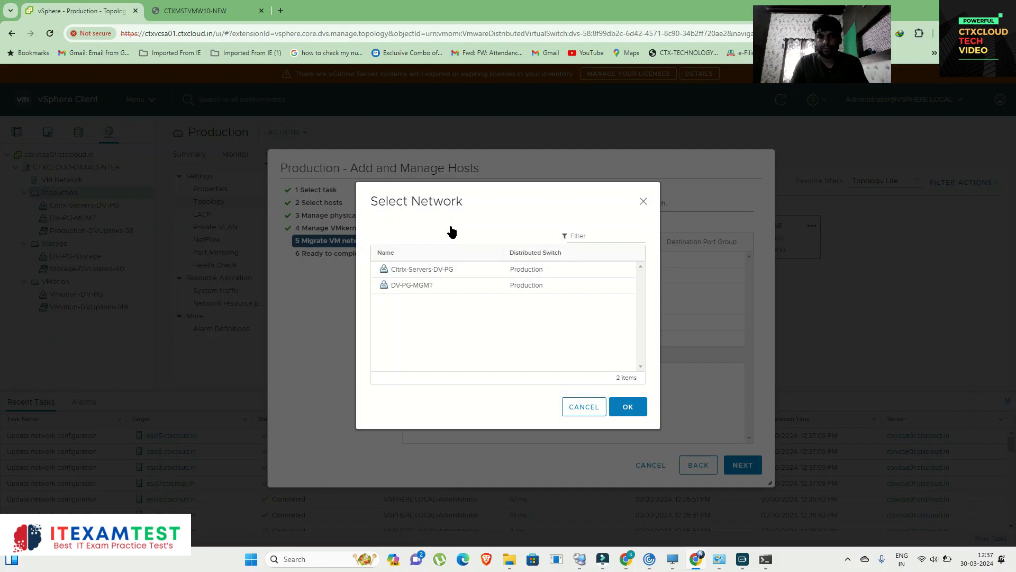
{"action": "left_click", "coordinate": [413, 271]}
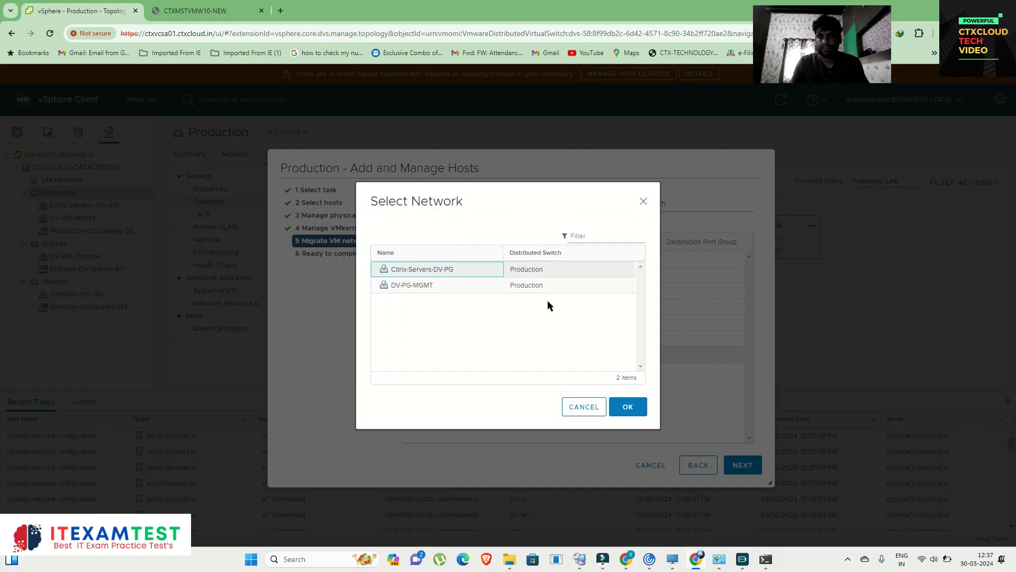
{"action": "left_click", "coordinate": [628, 406]}
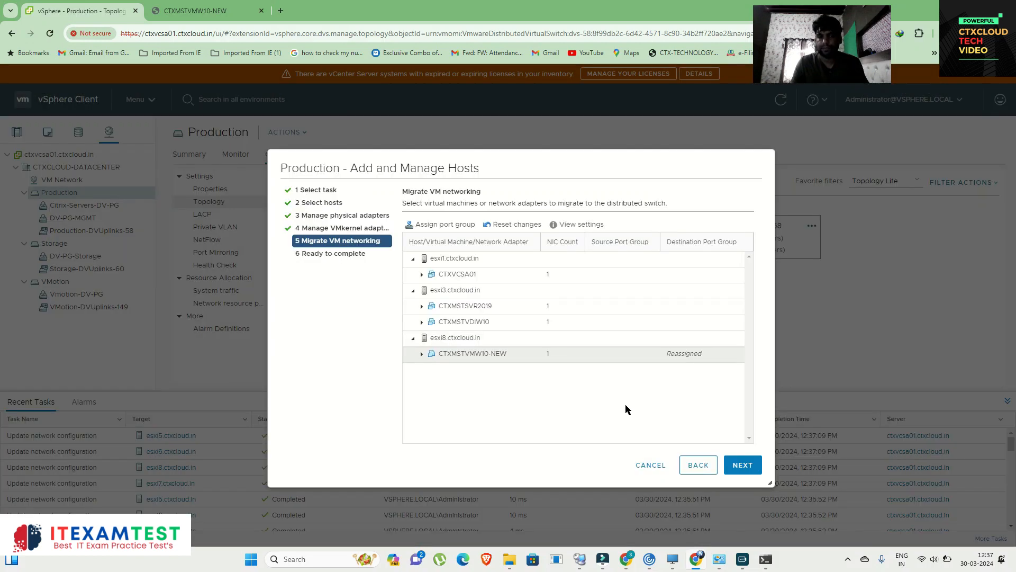
Finish the Add and Manage Hosts wizard to apply the virtual machine migration, and check the running ping on the local computer
{"action": "left_click", "coordinate": [741, 465]}
{"action": "left_click", "coordinate": [739, 468]}
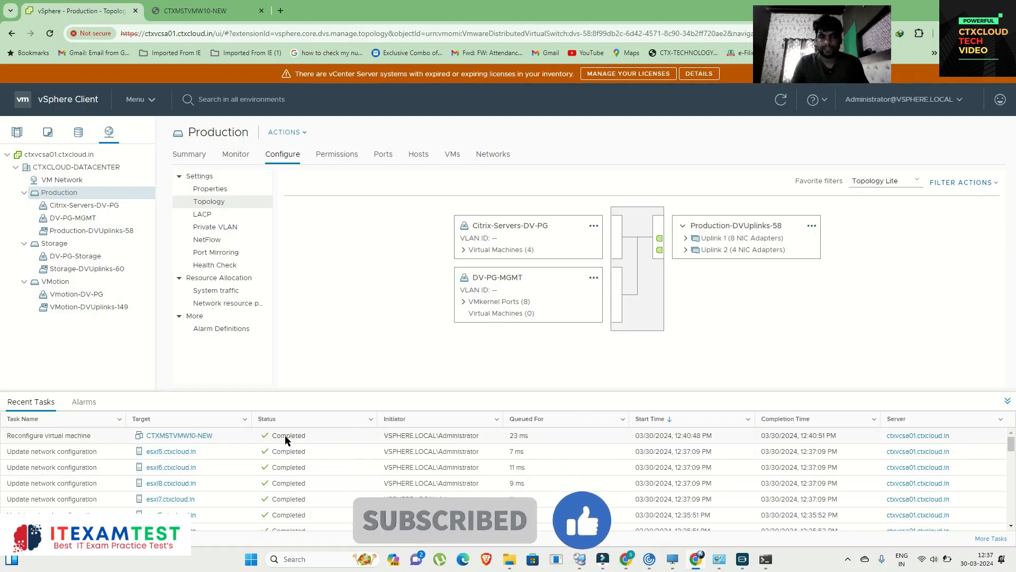
{"action": "left_click", "coordinate": [766, 559]}
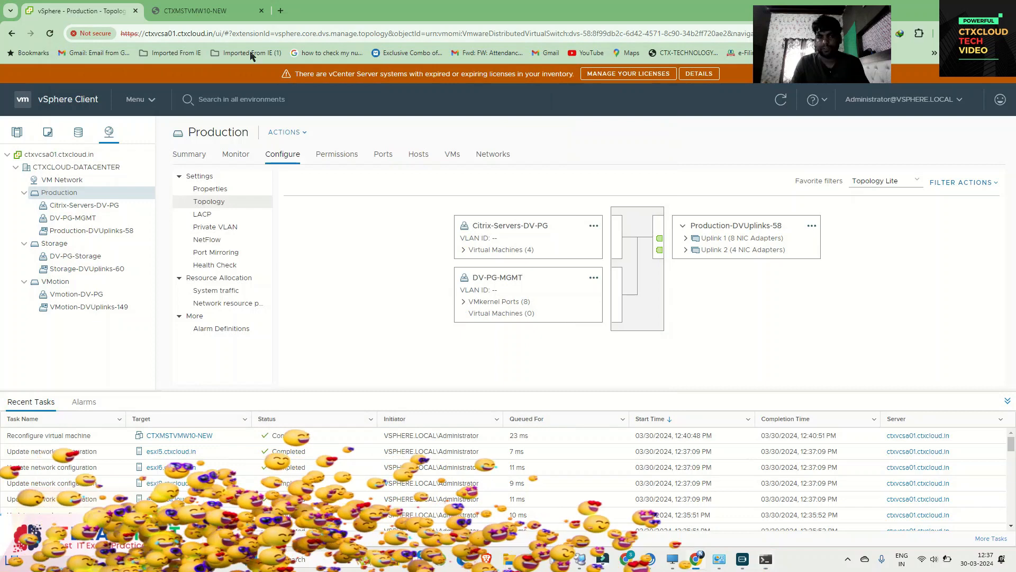
Check the CTXMSTVMW10-NEW console and the virtual machines attached to Citrix-Servers-DV-PG, ending in the hosts and clusters inventory of vSphere
{"action": "left_click", "coordinate": [214, 11]}
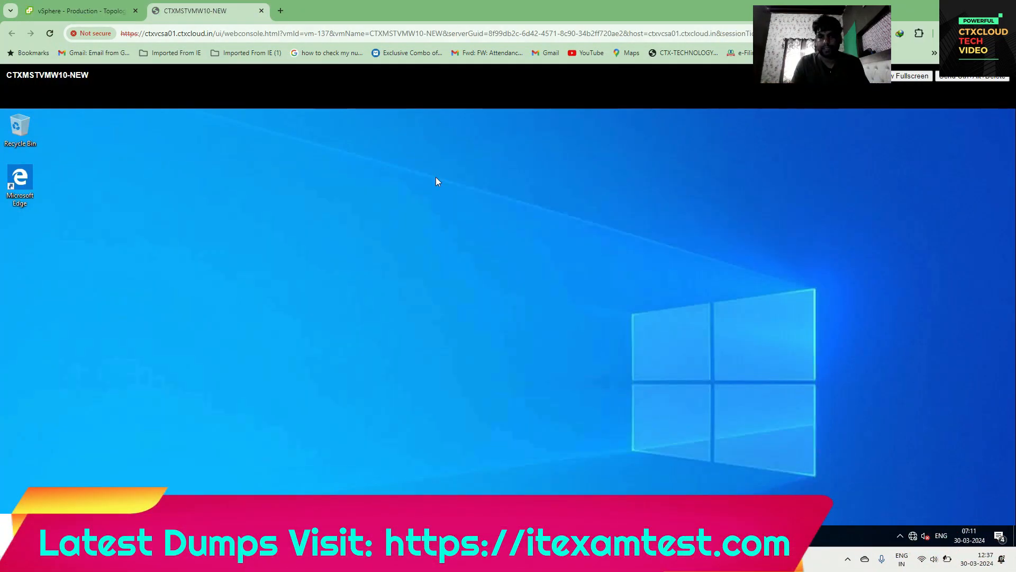
{"action": "left_click", "coordinate": [49, 15]}
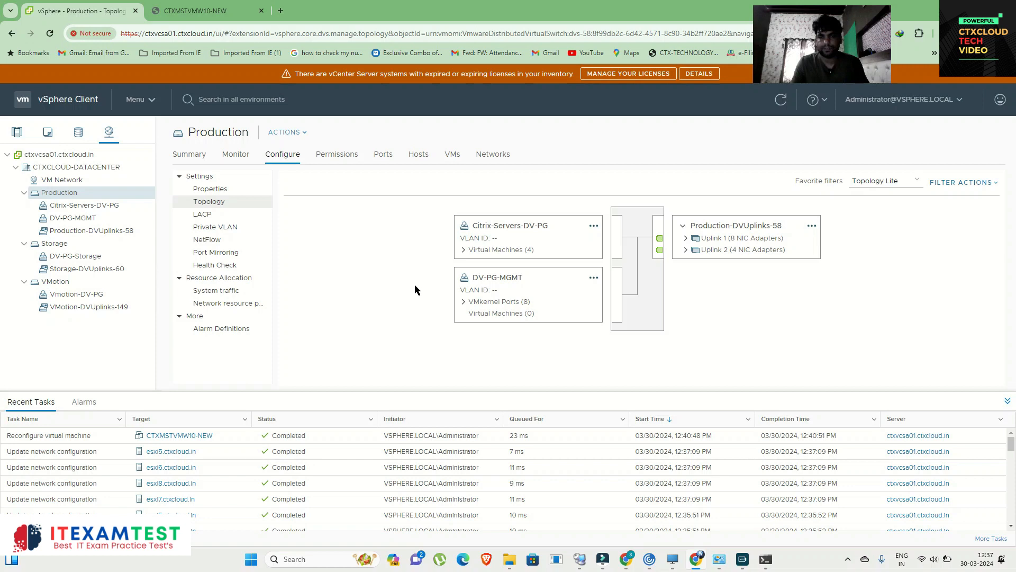
{"action": "left_click", "coordinate": [464, 249]}
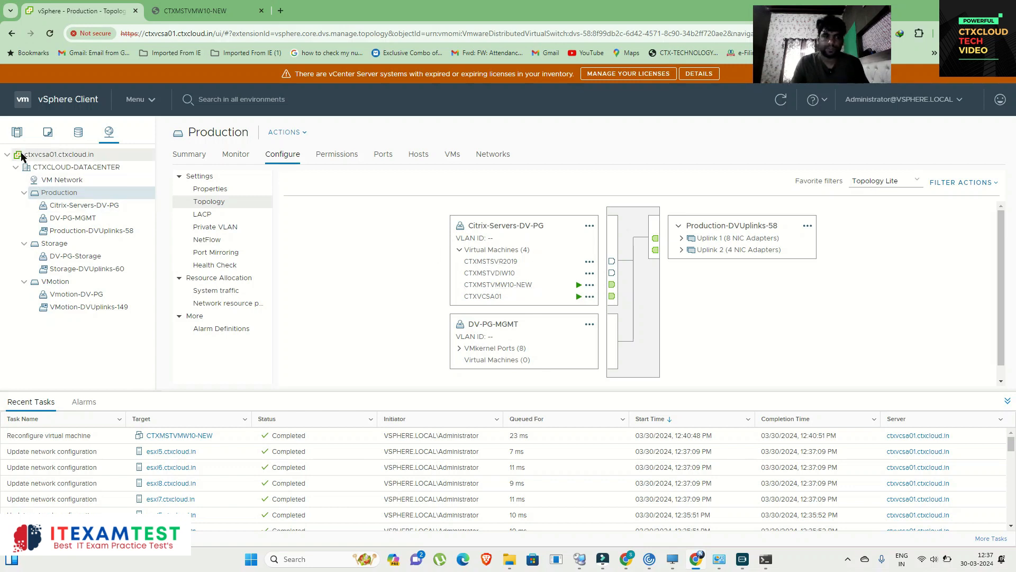
{"action": "left_click", "coordinate": [17, 131]}
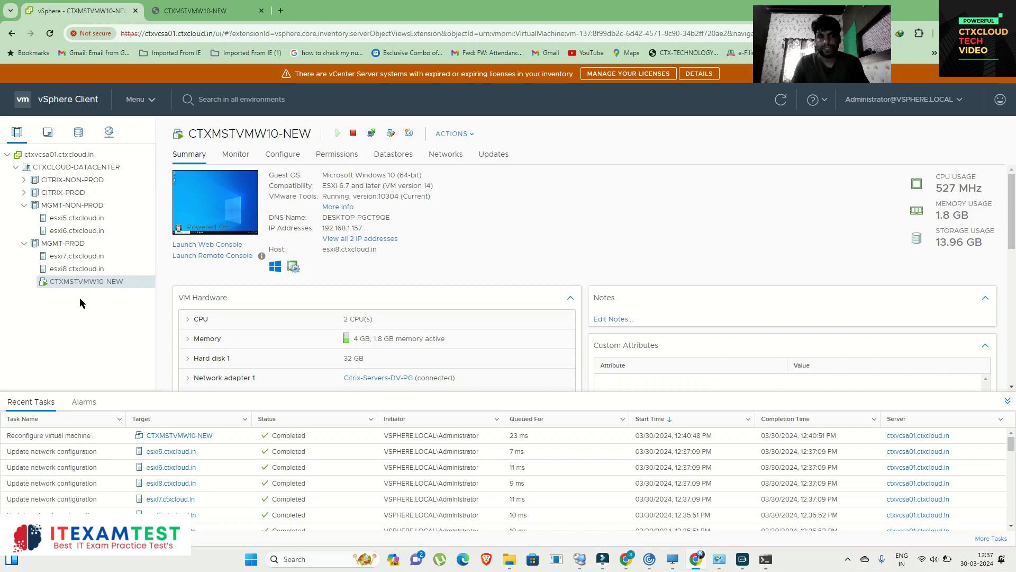